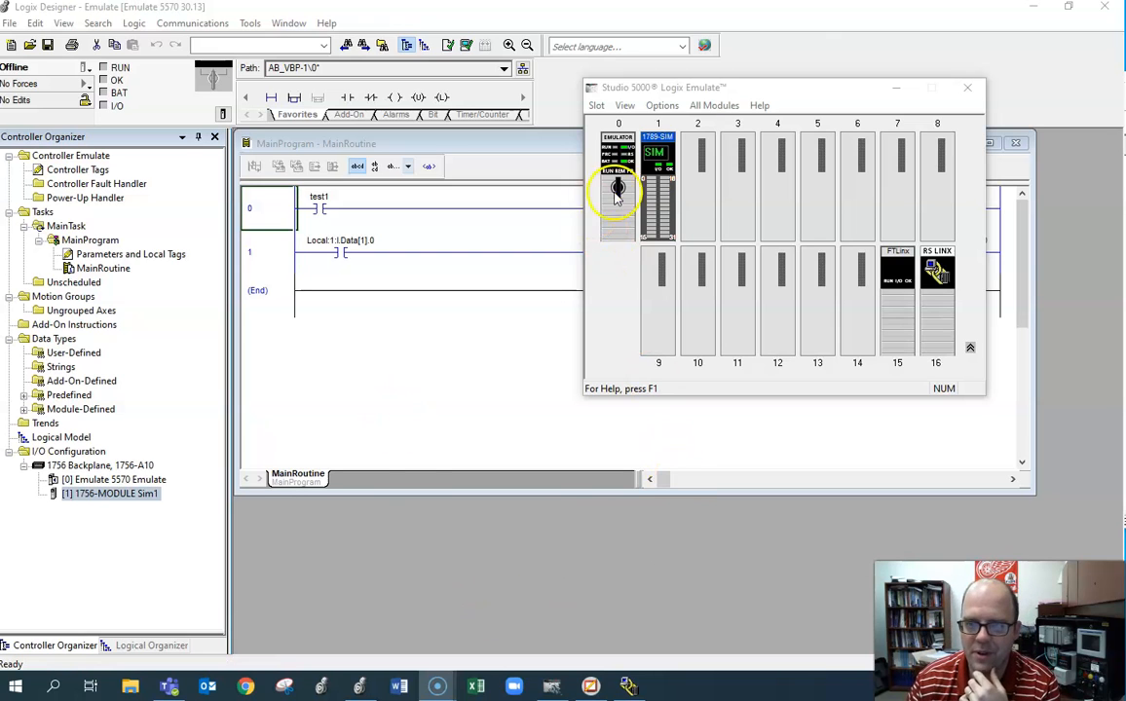
# - Inspect the input and output data of the 1789-SIM module in slot 1 of the Logix Emulate chassis
pyautogui.rightClick(656, 205)
pyautogui.click(697, 211)
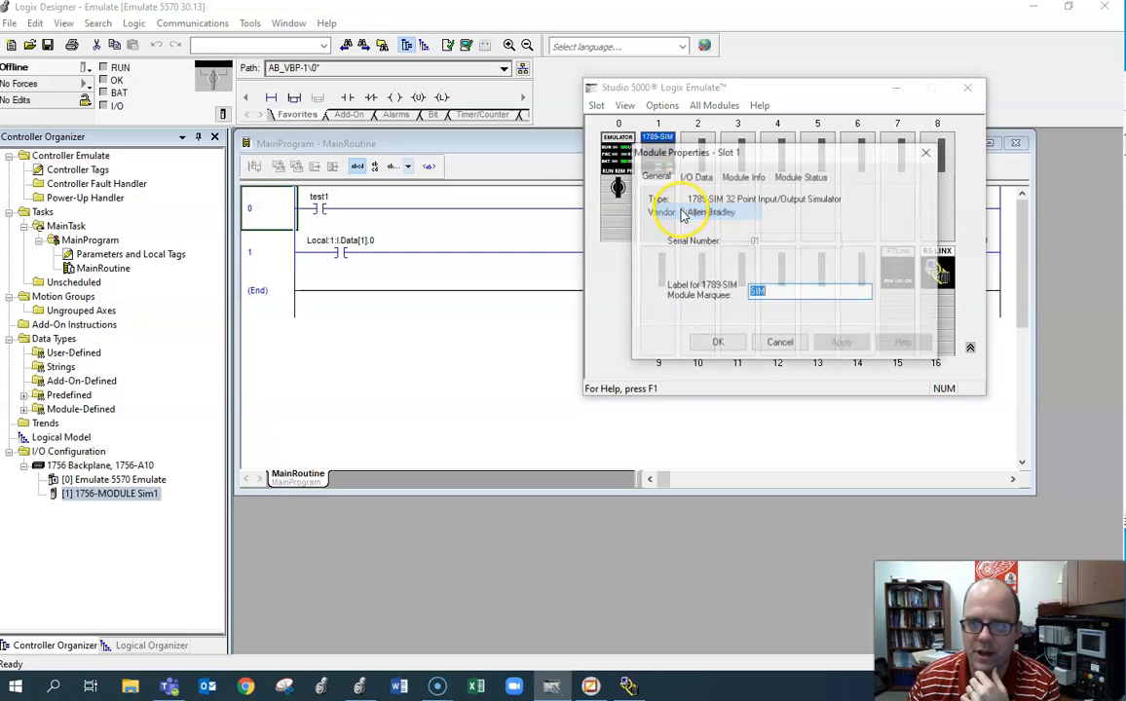
pyautogui.click(695, 177)
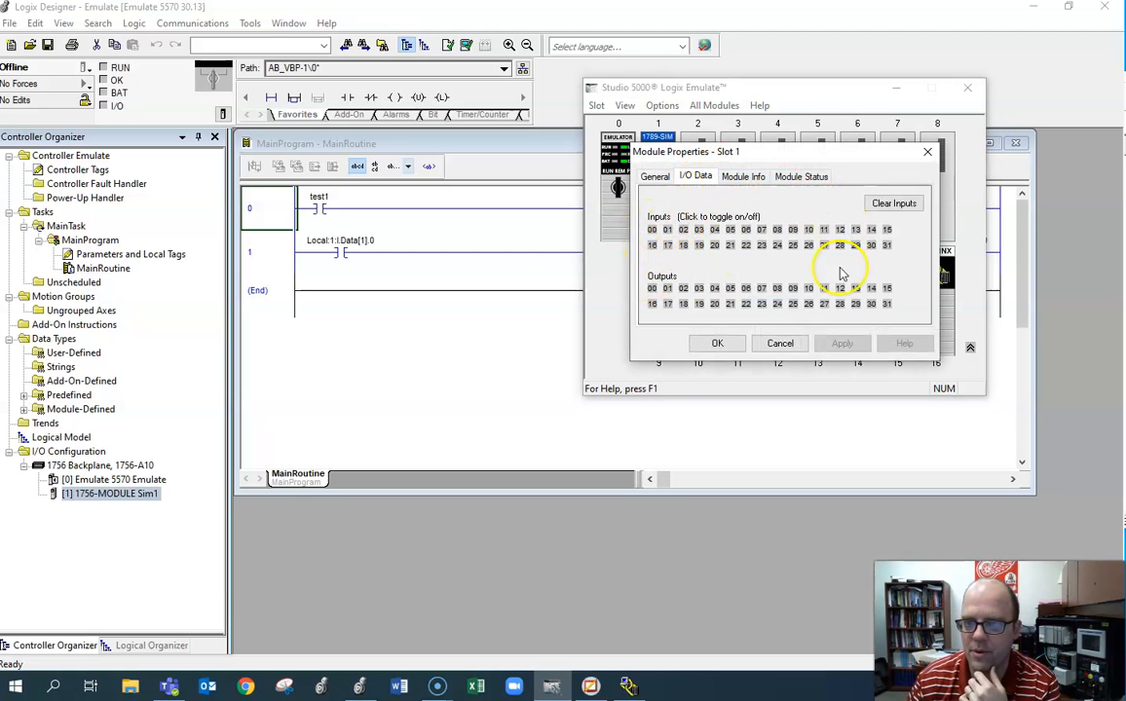
pyautogui.click(720, 343)
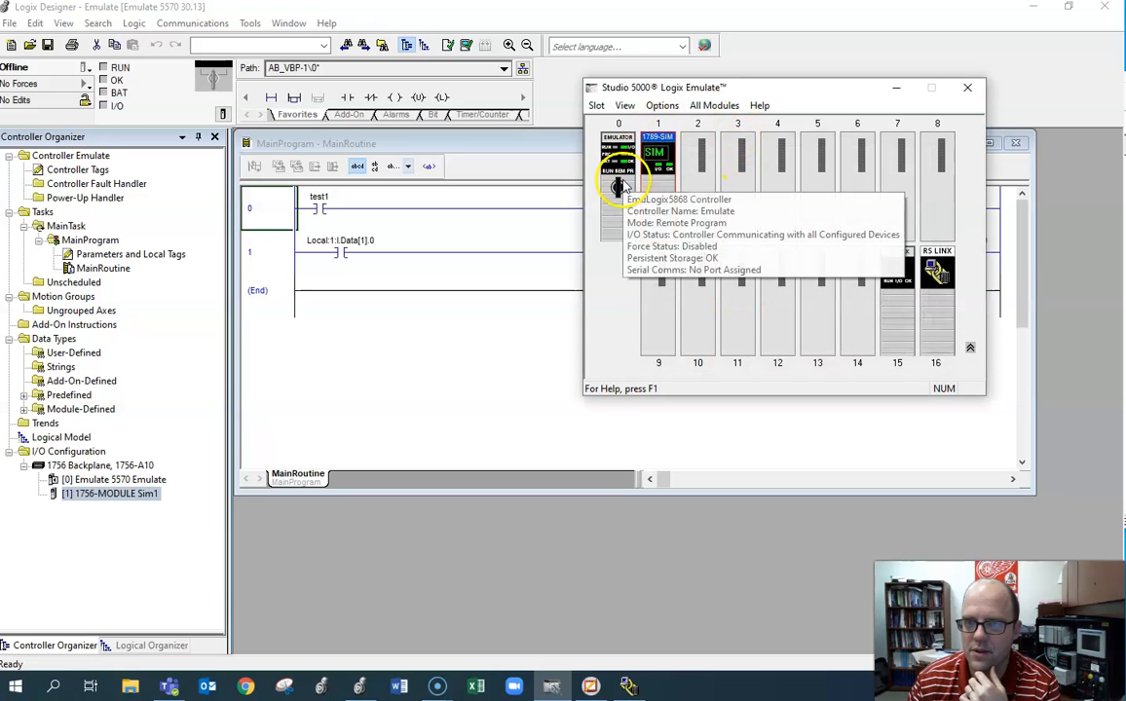
# - Switch the emulated controller in slot 0 to Run mode
pyautogui.click(711, 106)
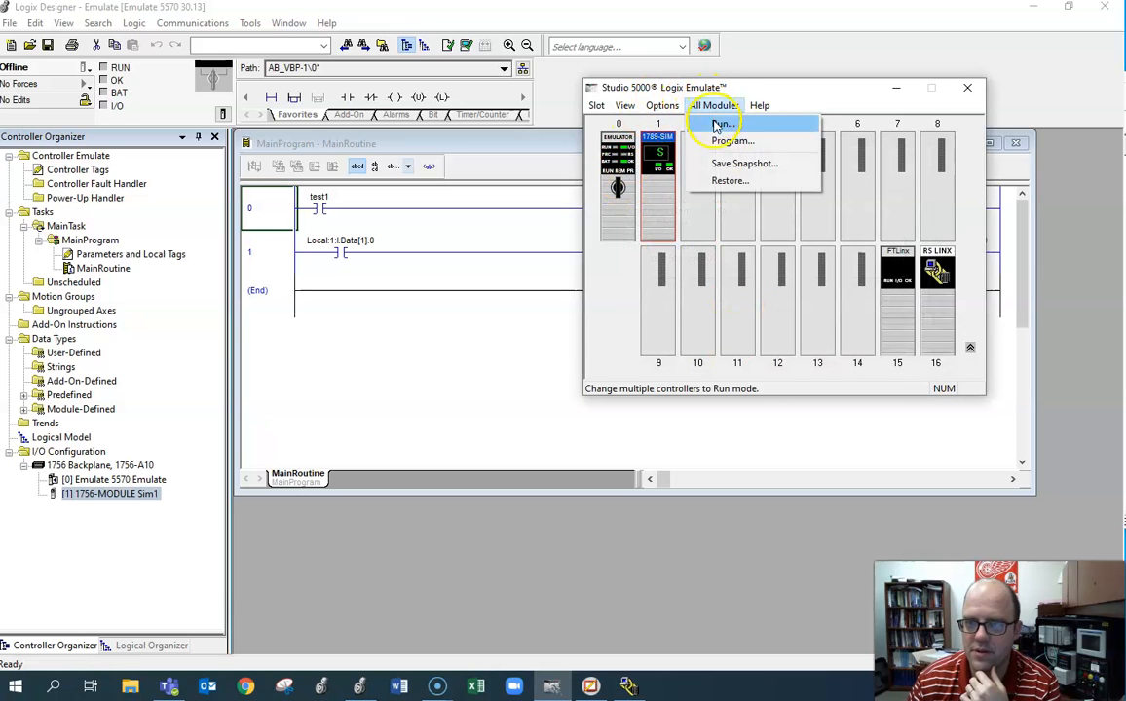
pyautogui.click(720, 123)
pyautogui.click(823, 221)
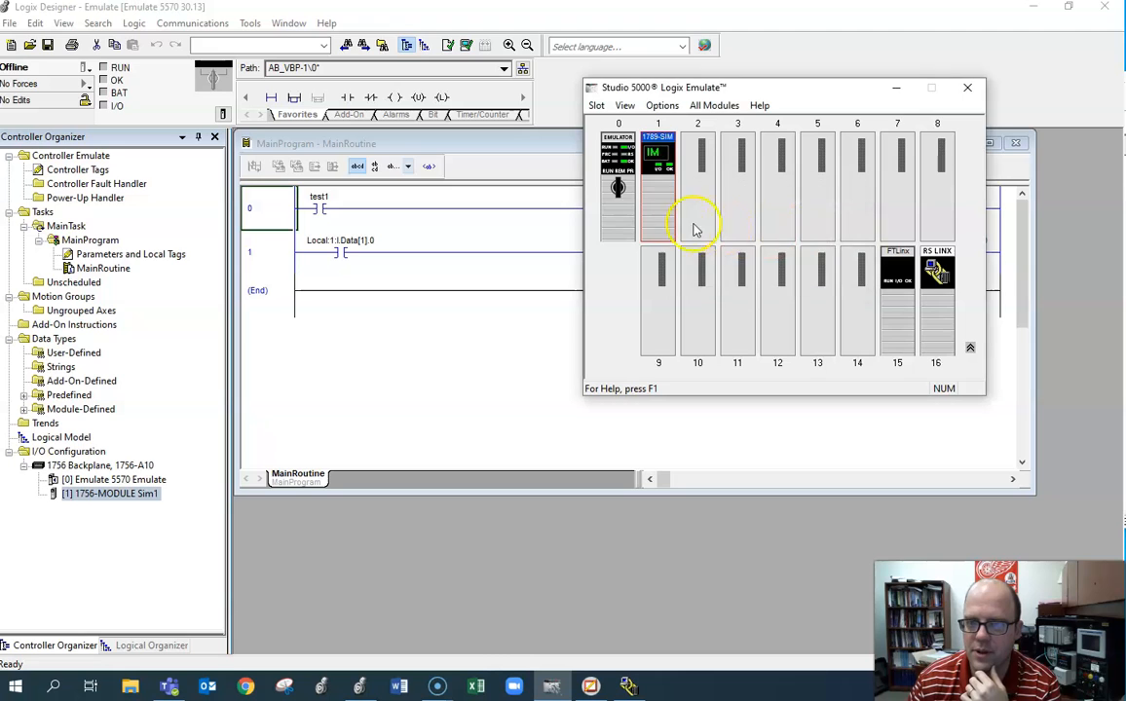
# - Turn on input 00 in the I/O data of the slot 1 simulator module and close its properties
pyautogui.rightClick(654, 185)
pyautogui.click(662, 188)
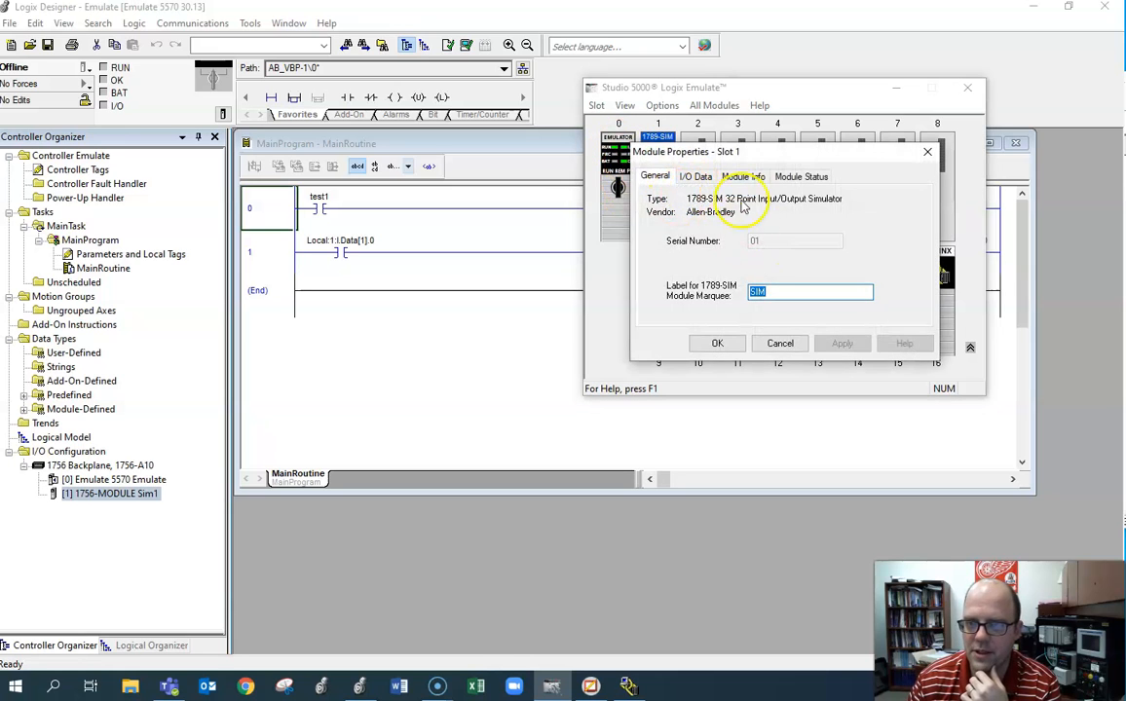
pyautogui.click(703, 181)
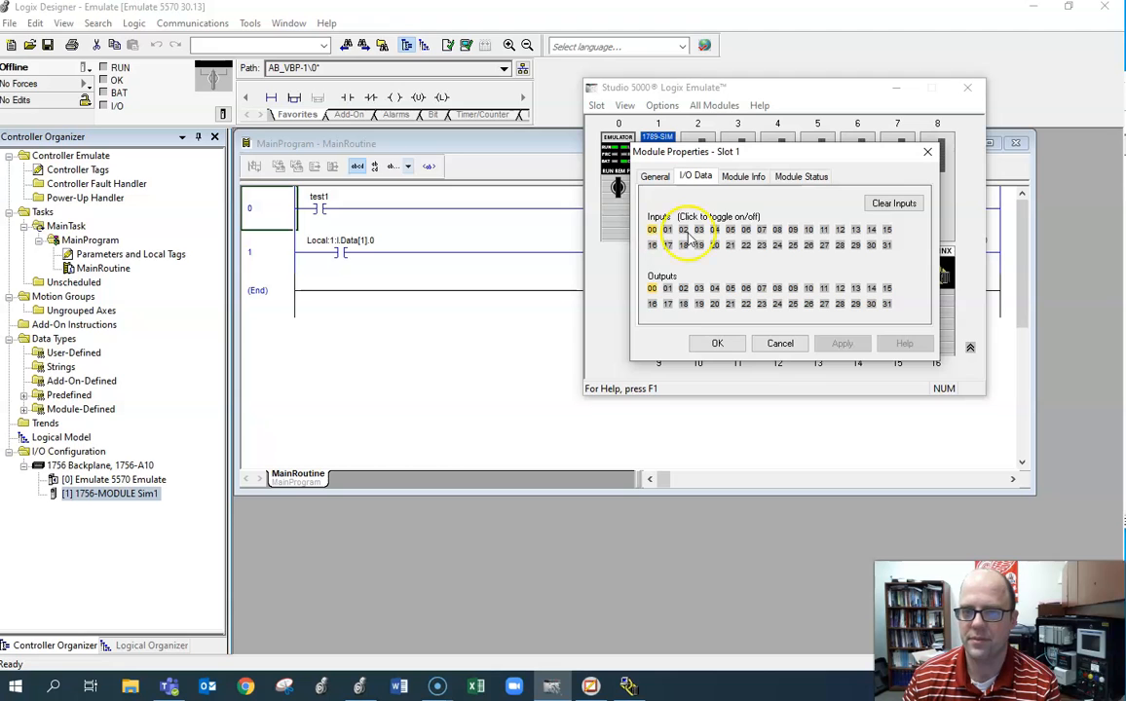
pyautogui.click(764, 340)
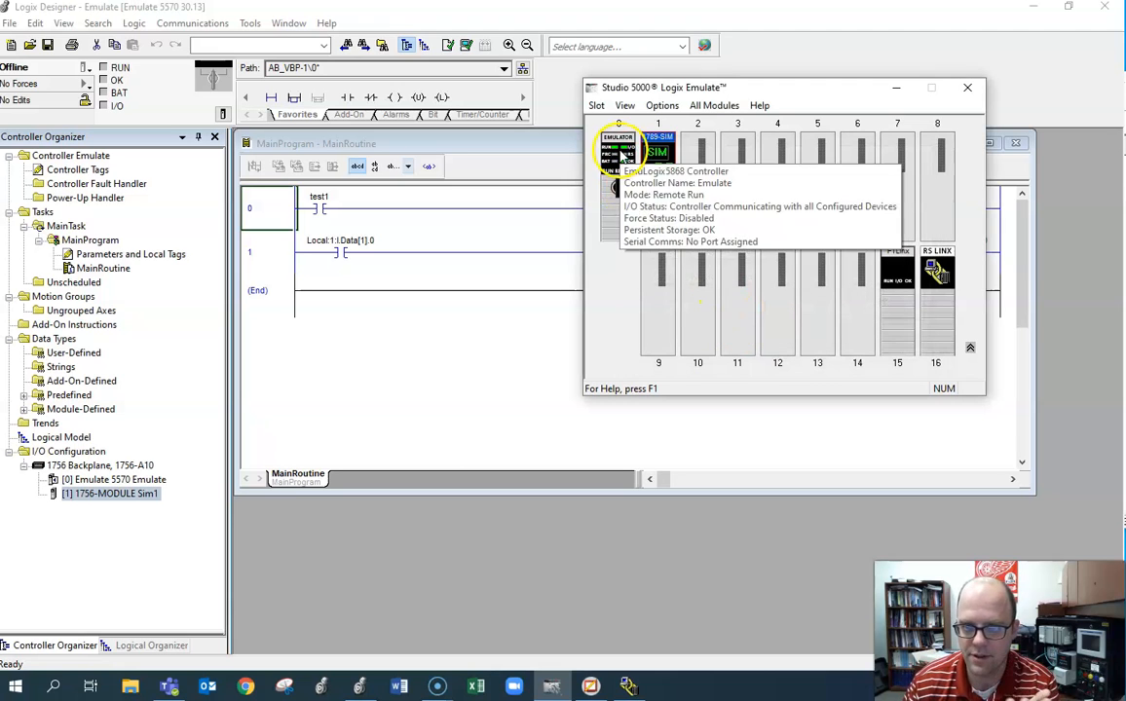
# - Switch the emulated controller in slot 0 to Program mode
pyautogui.click(696, 107)
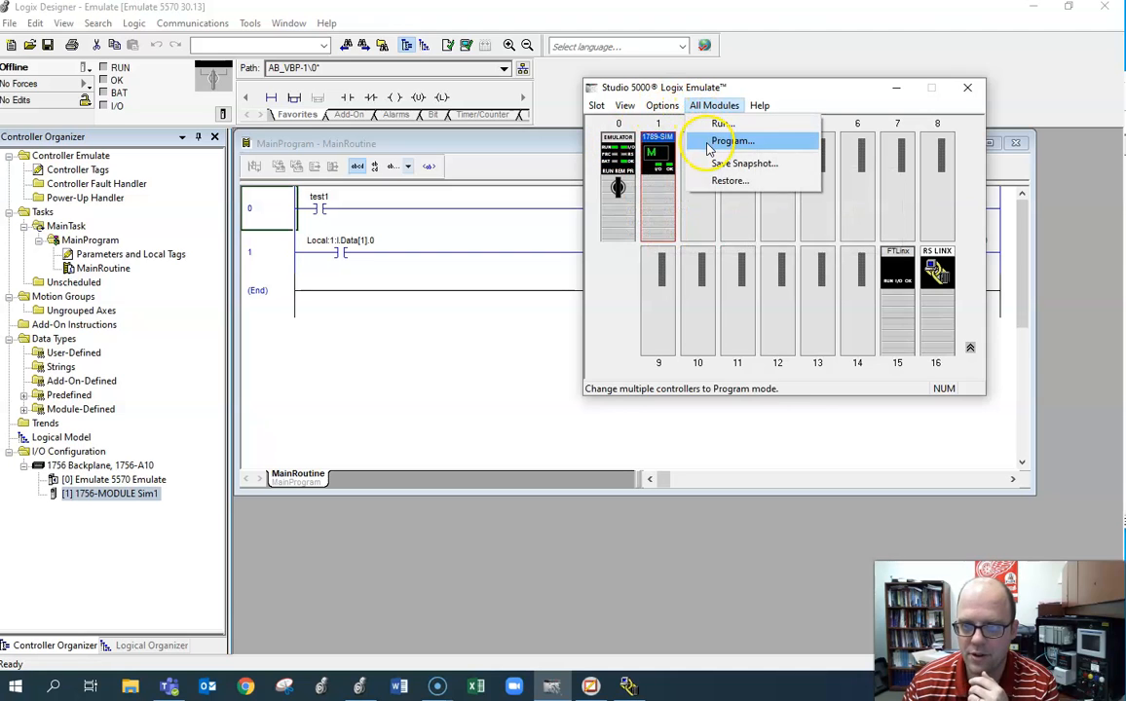
pyautogui.click(716, 142)
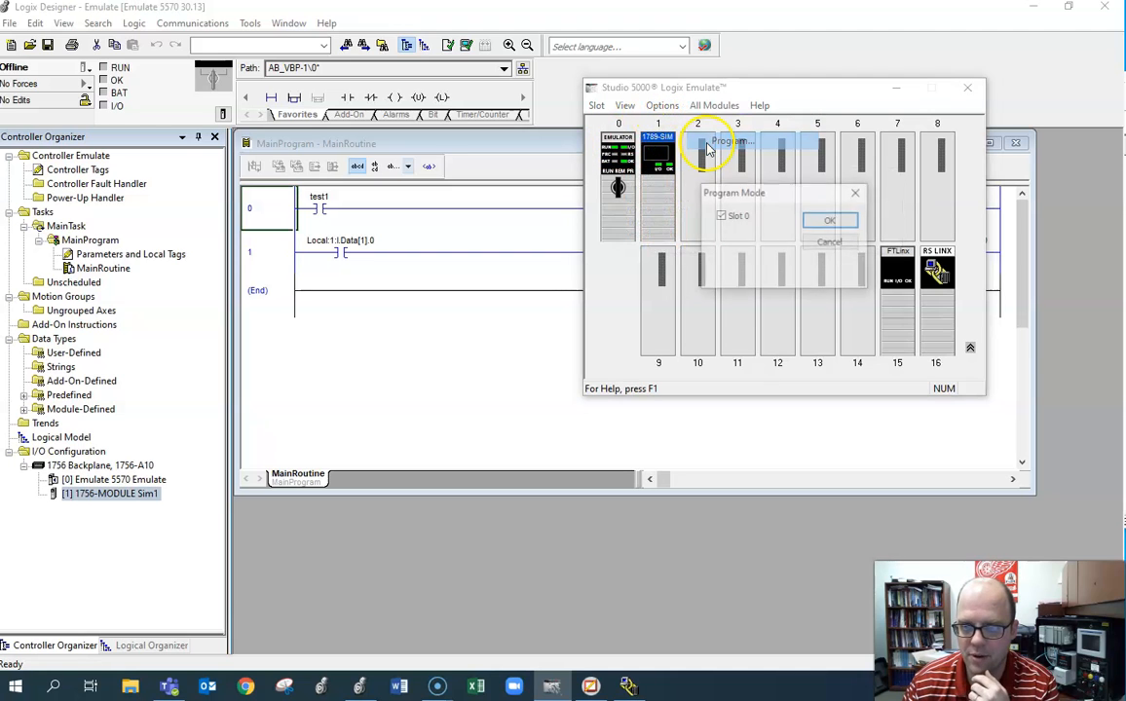
pyautogui.click(855, 224)
# - Switch to RSLinx Classic, open the driver configuration and try to add a Virtual Backplane (SoftLogix58xx, USB) driver
pyautogui.moveTo(616, 231)
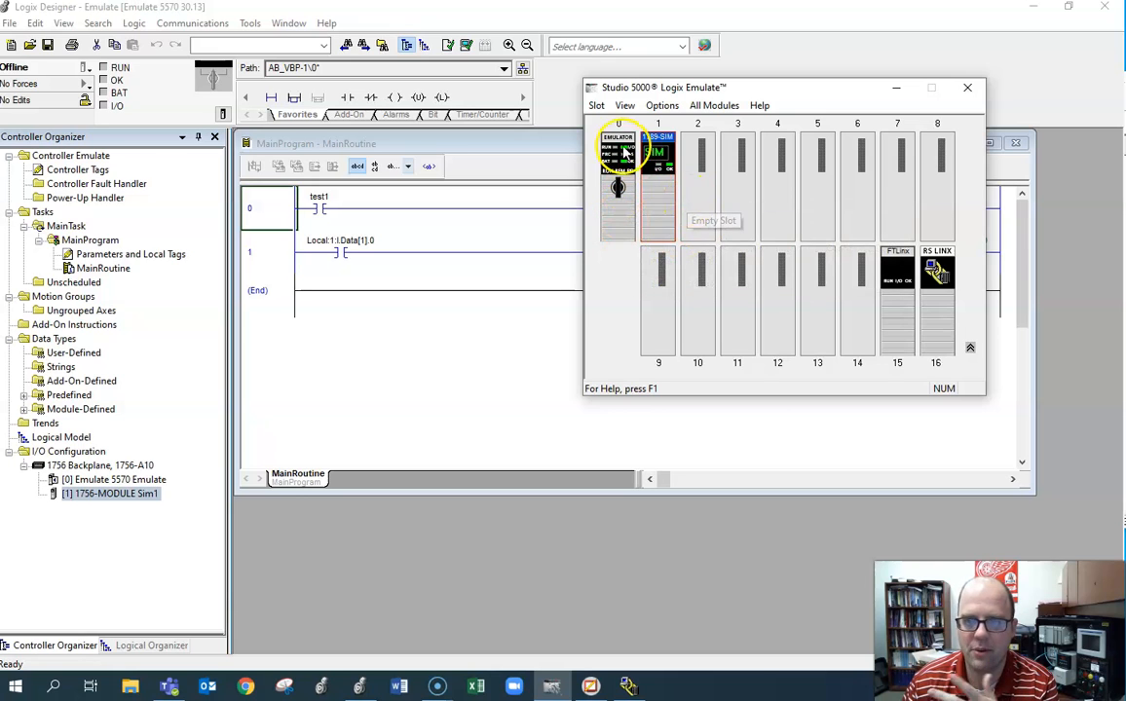
pyautogui.moveTo(925, 307)
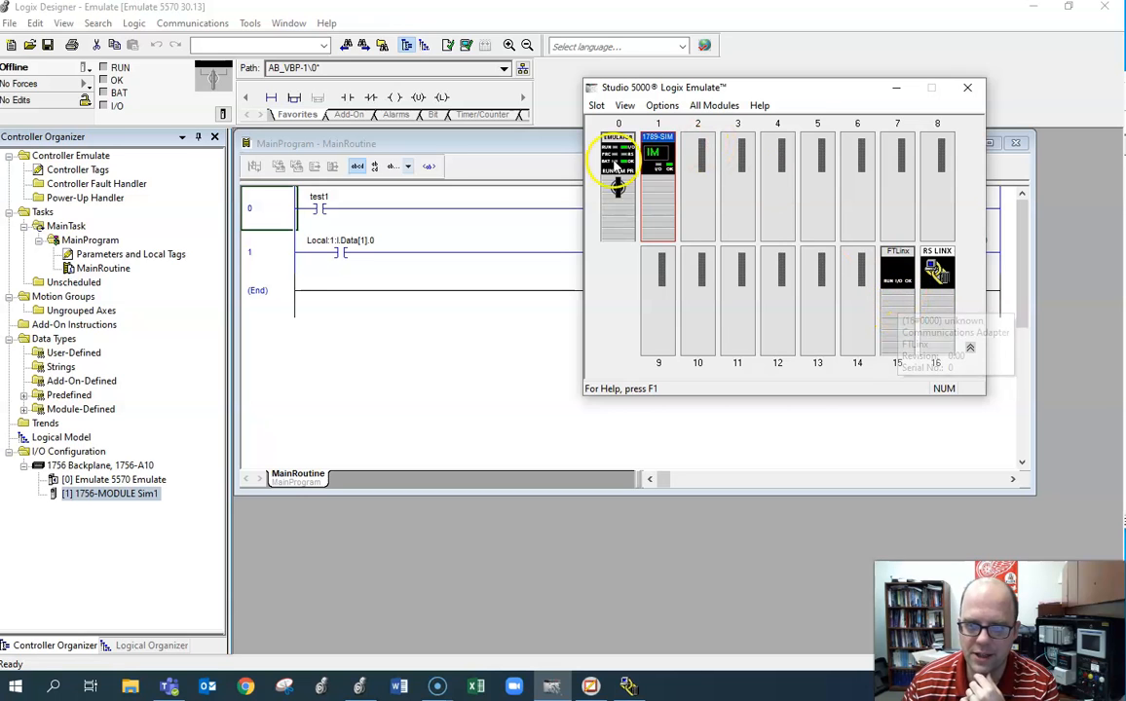
pyautogui.moveTo(622, 156)
pyautogui.moveTo(666, 168)
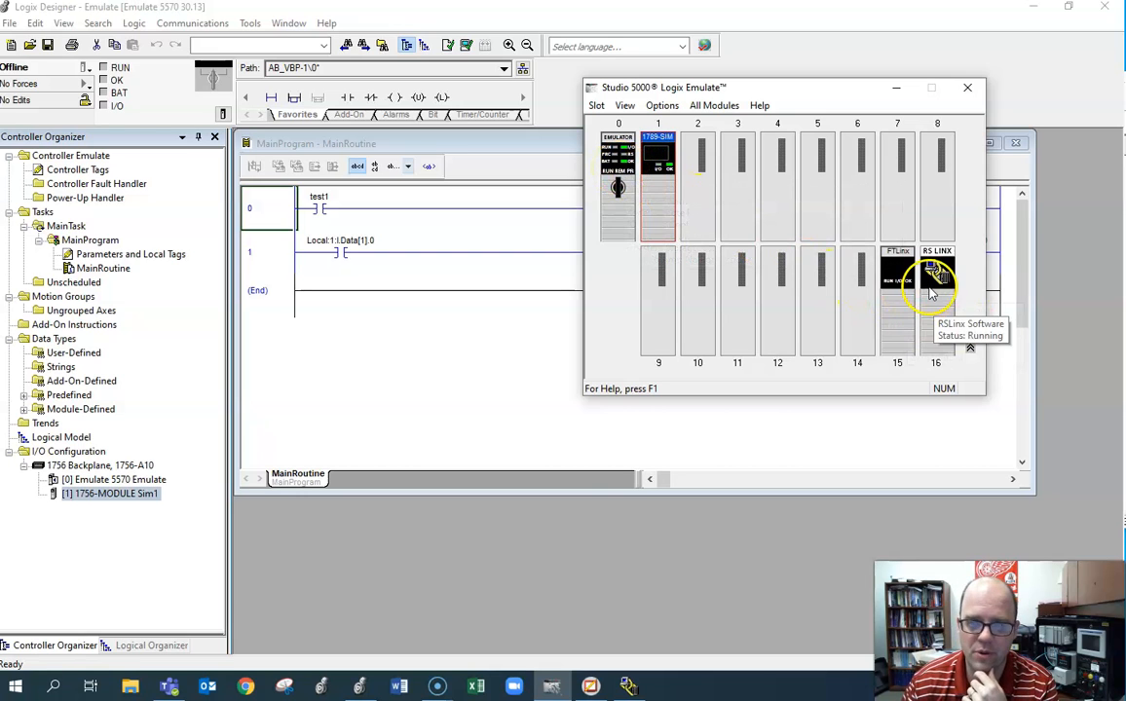
pyautogui.click(629, 686)
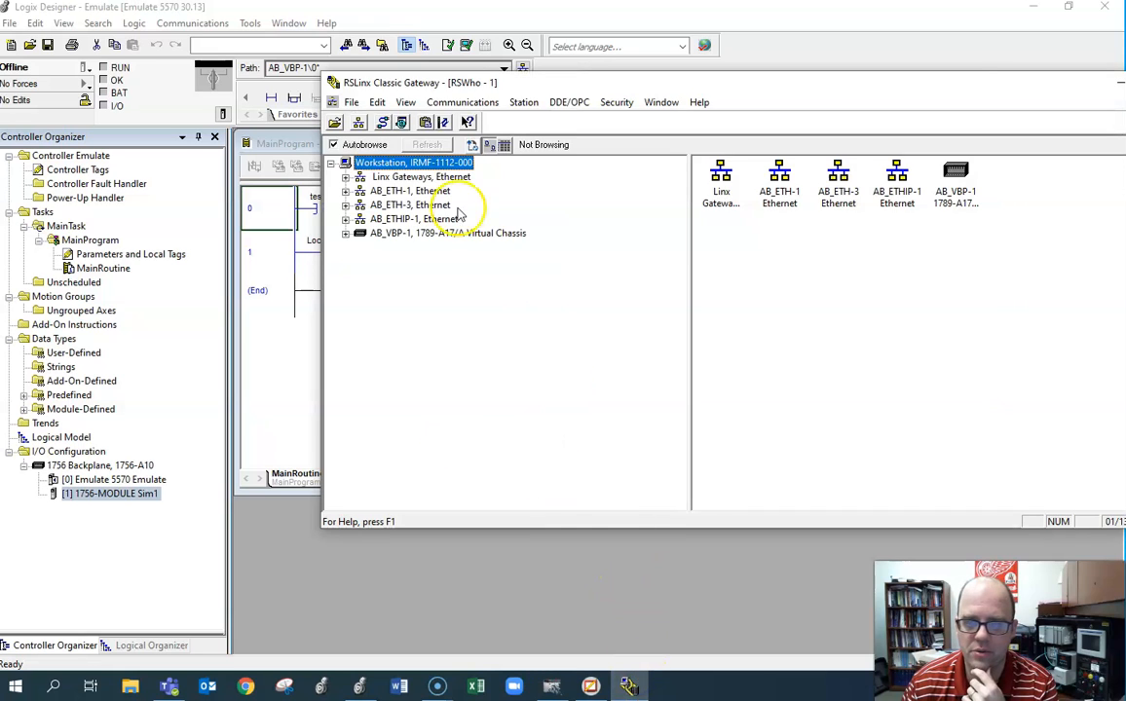
pyautogui.moveTo(515, 81); pyautogui.dragTo(485, 72)
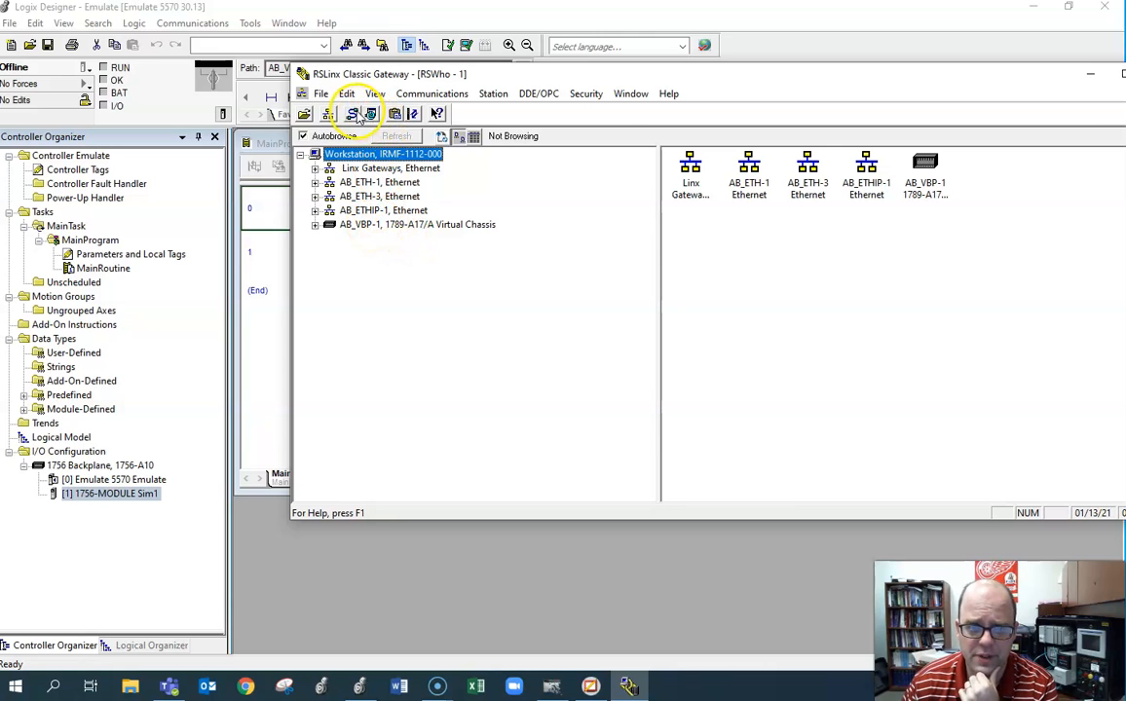
pyautogui.click(328, 114)
pyautogui.click(772, 204)
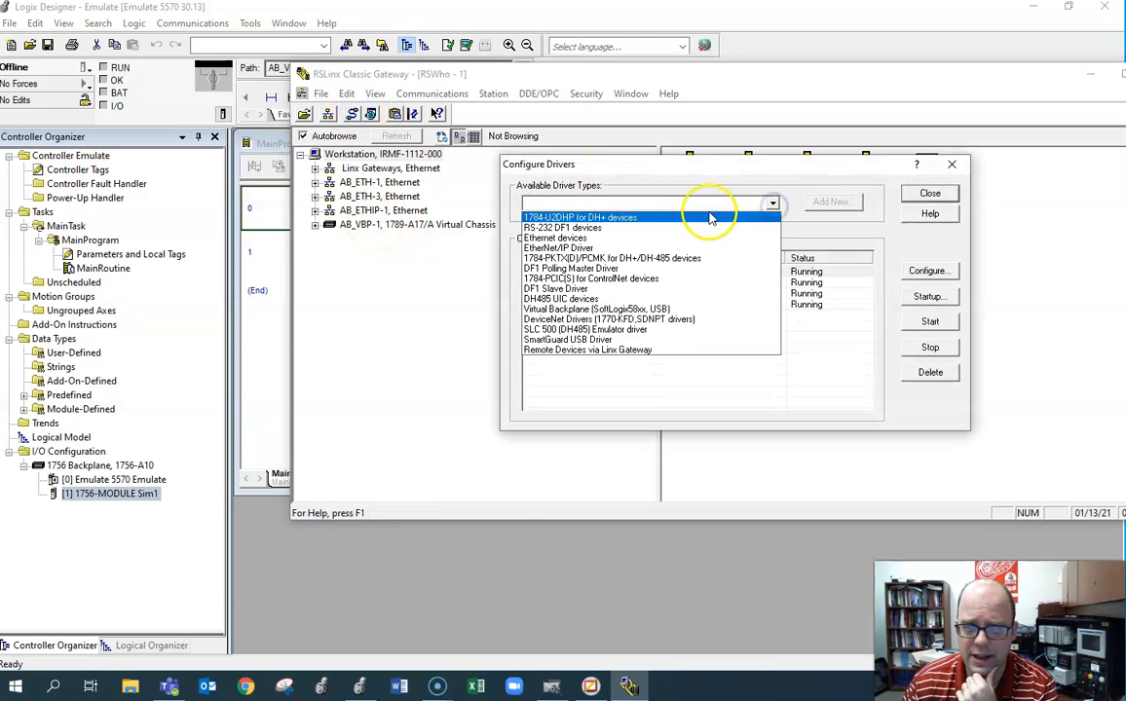
pyautogui.click(584, 293)
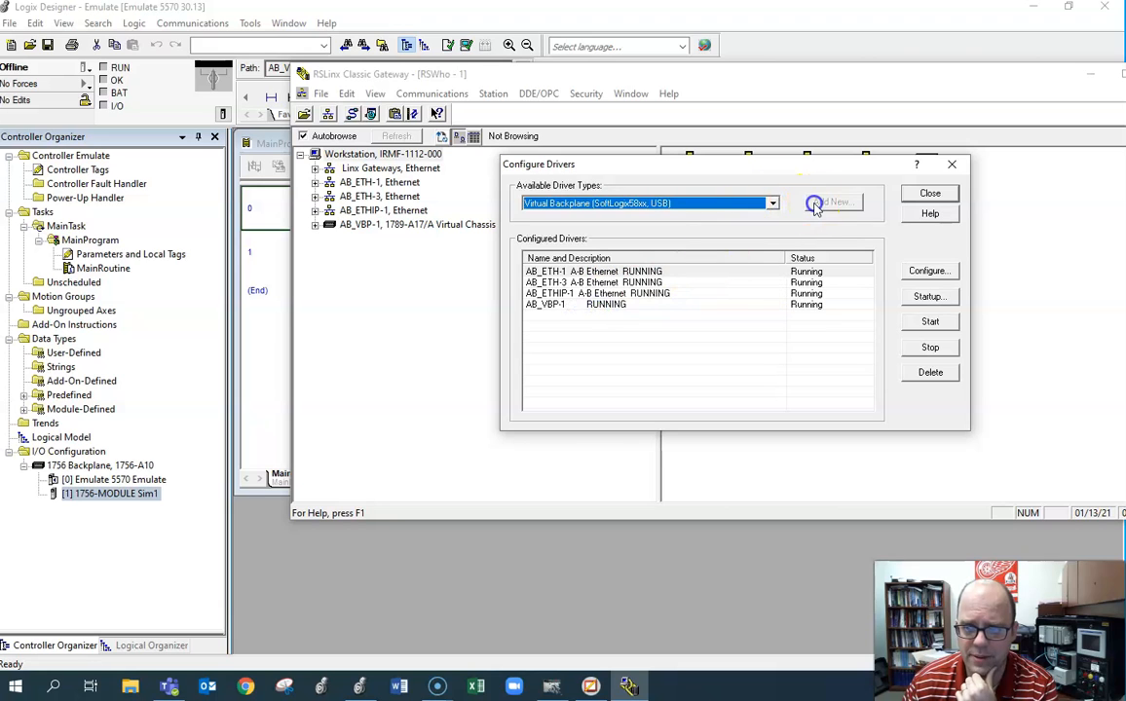
# - Delete the AB_VBP-1 driver from the configured drivers
pyautogui.click(615, 305)
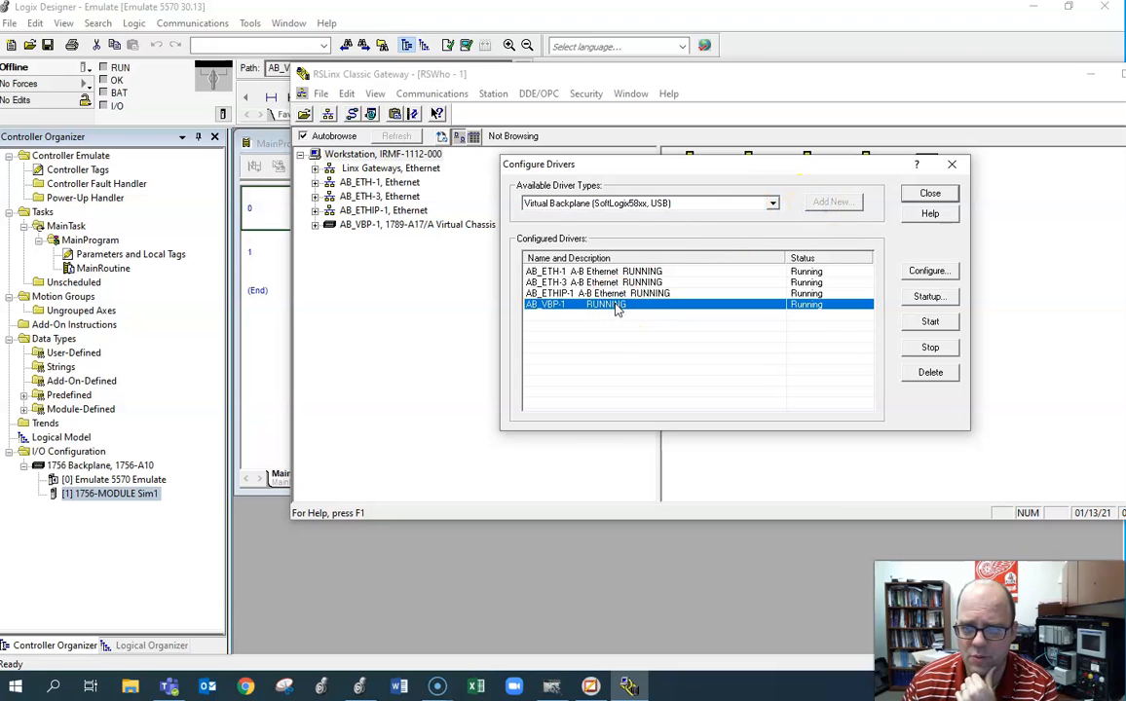
pyautogui.click(930, 372)
pyautogui.click(854, 344)
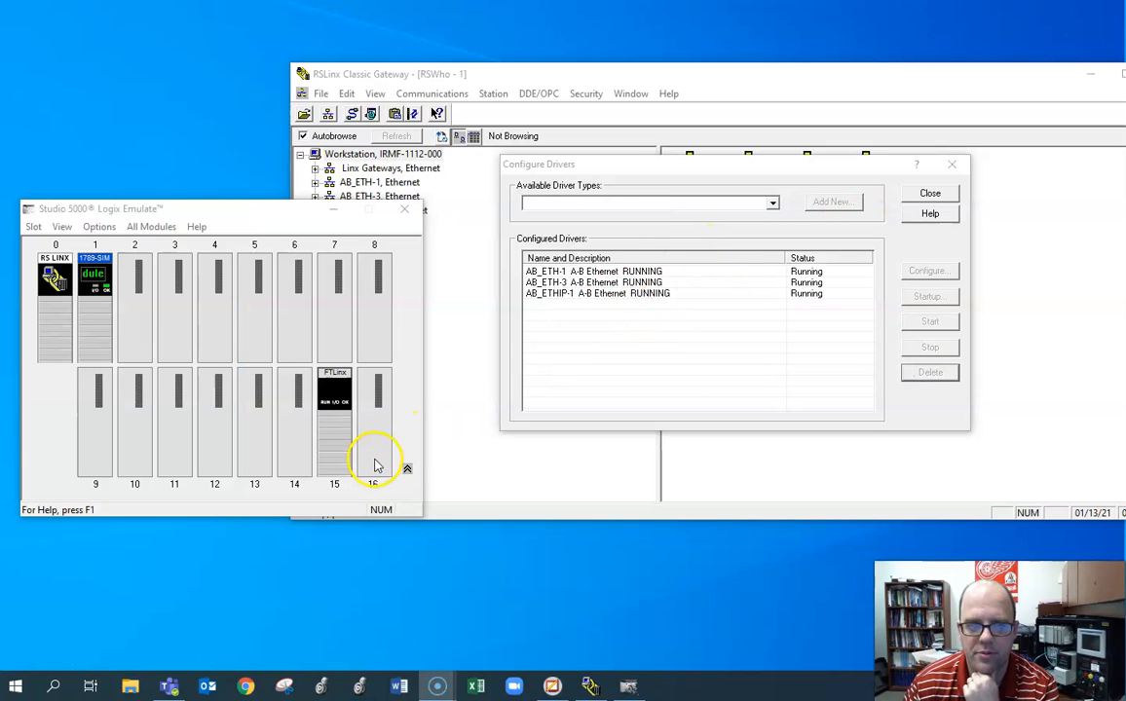
# - Add a Virtual Backplane (SoftLogix58xx, USB) driver named AB_VBP-1 in slot 16 and close the driver configuration
pyautogui.click(773, 204)
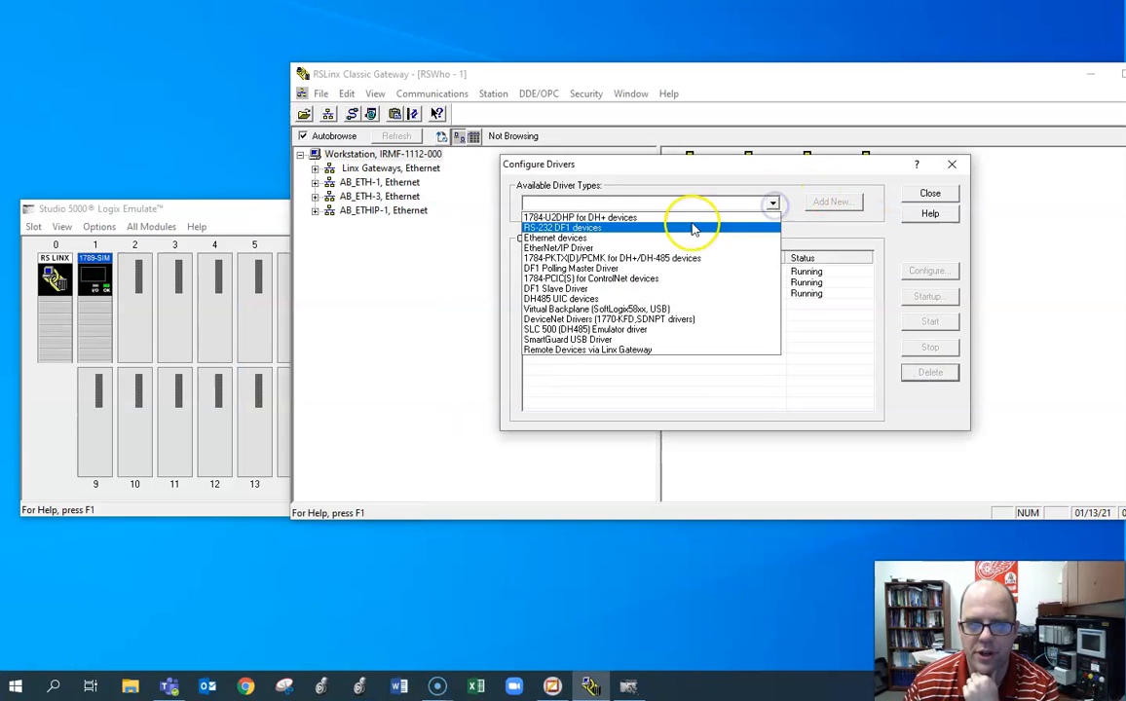
pyautogui.click(628, 309)
pyautogui.click(843, 203)
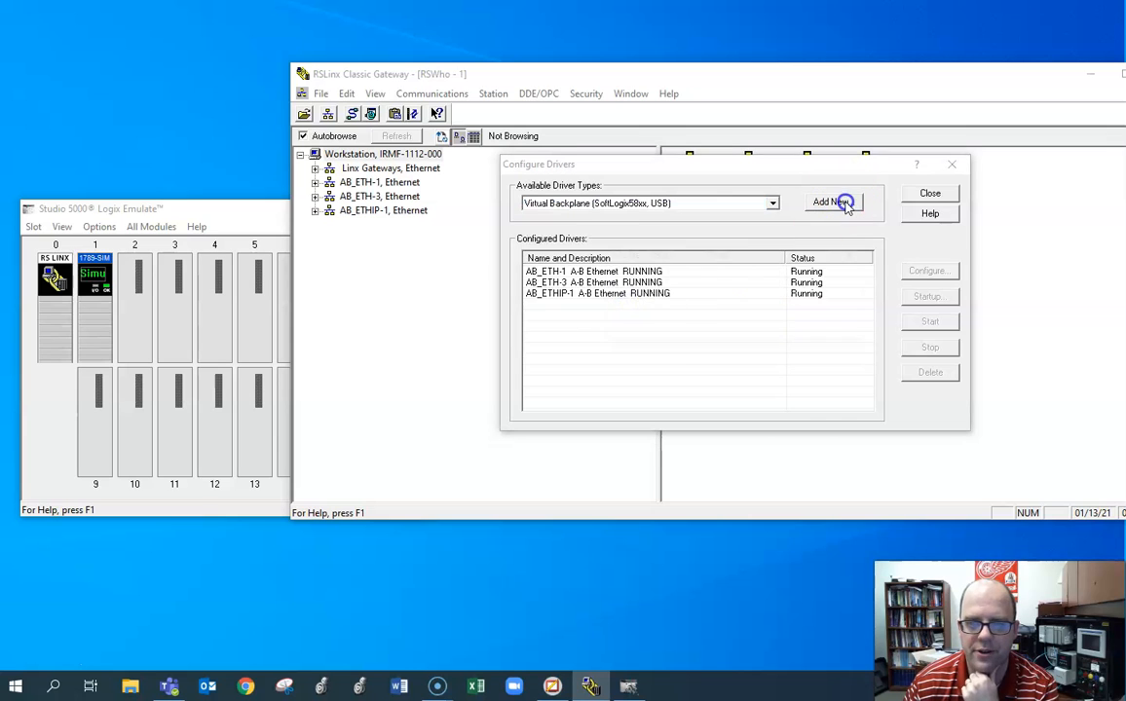
pyautogui.click(821, 282)
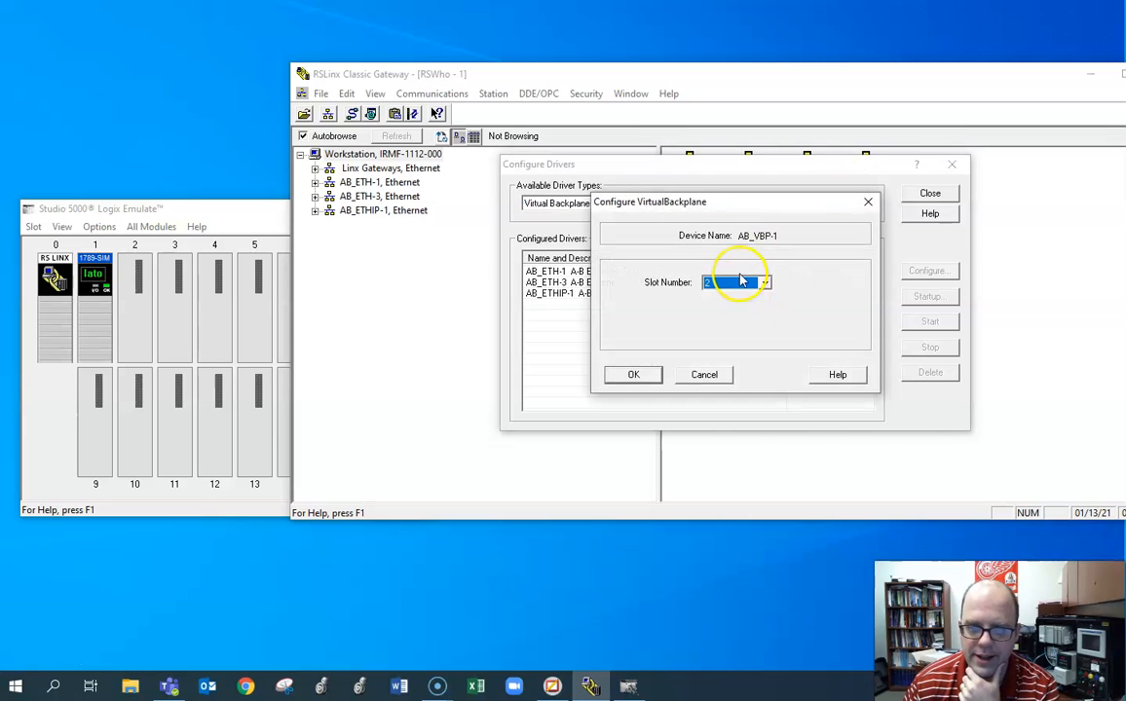
pyautogui.click(737, 283)
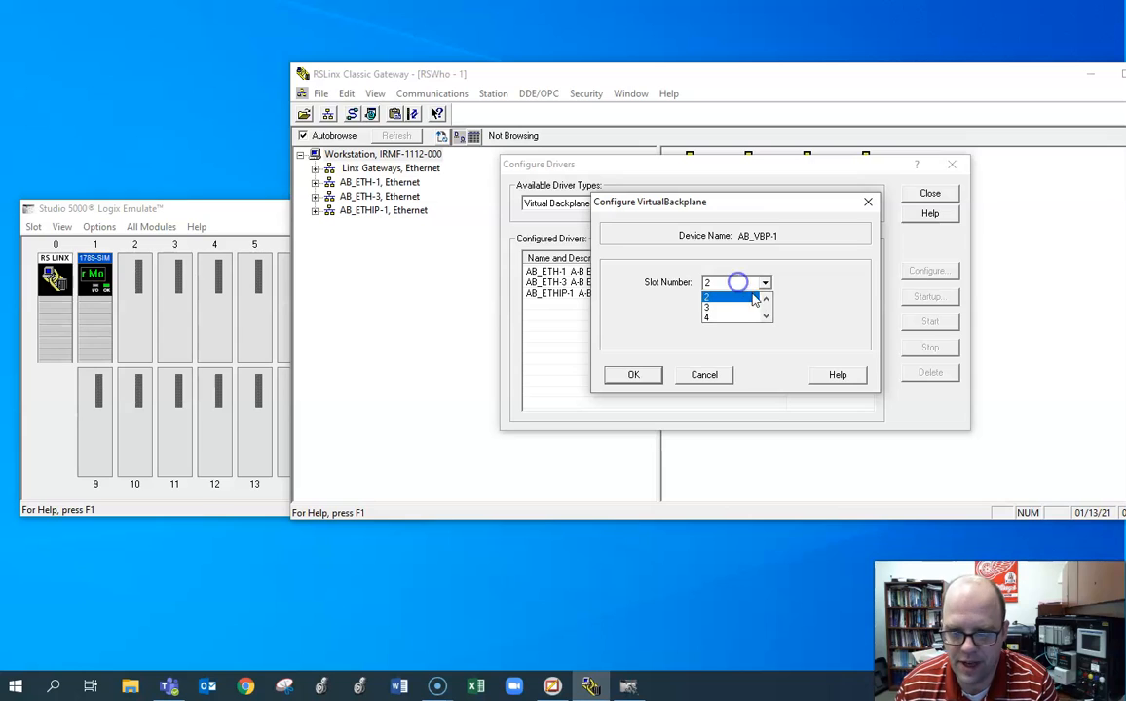
pyautogui.click(766, 315)
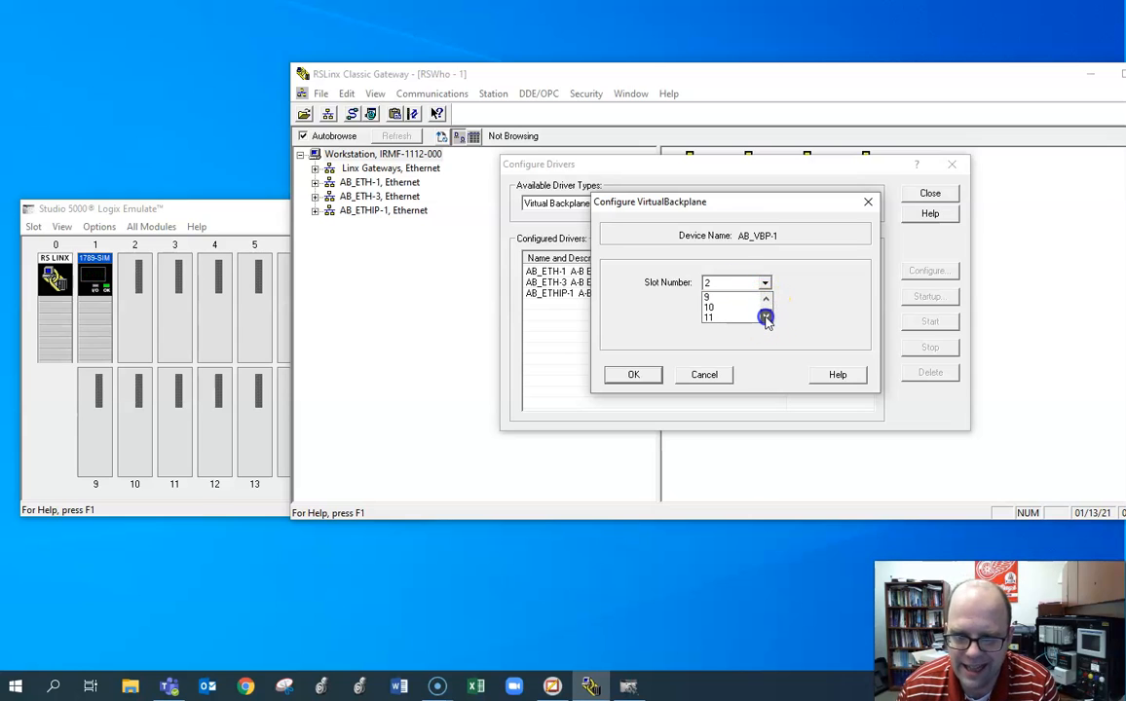
pyautogui.click(755, 316)
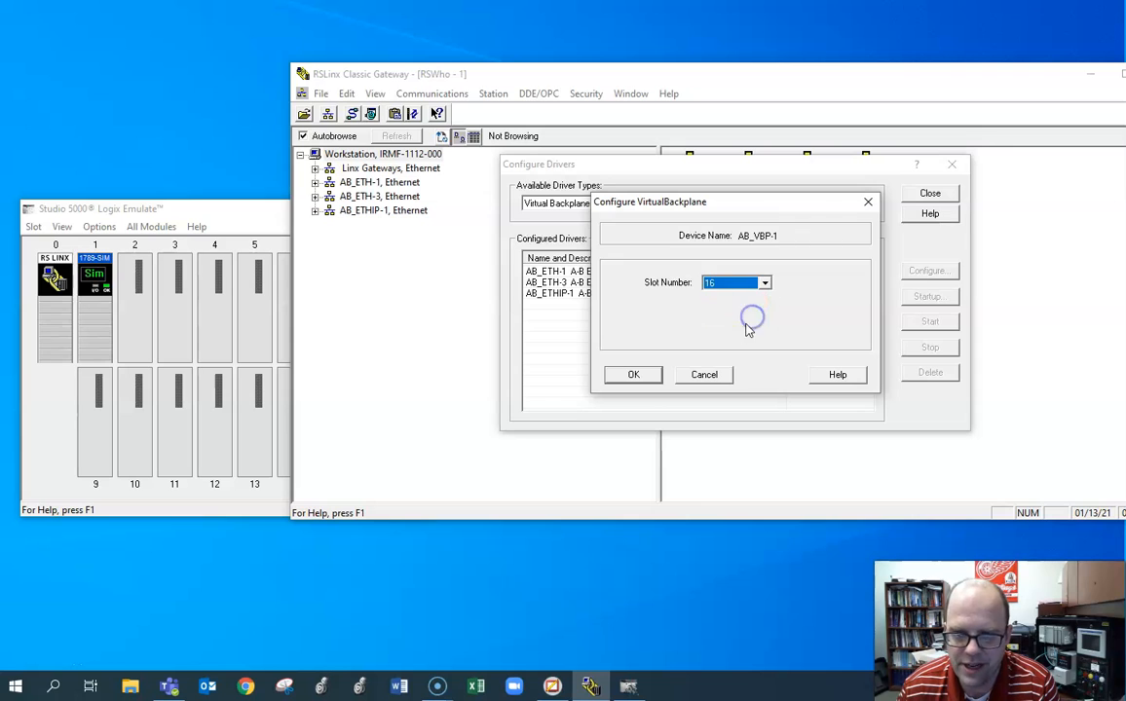
pyautogui.click(638, 375)
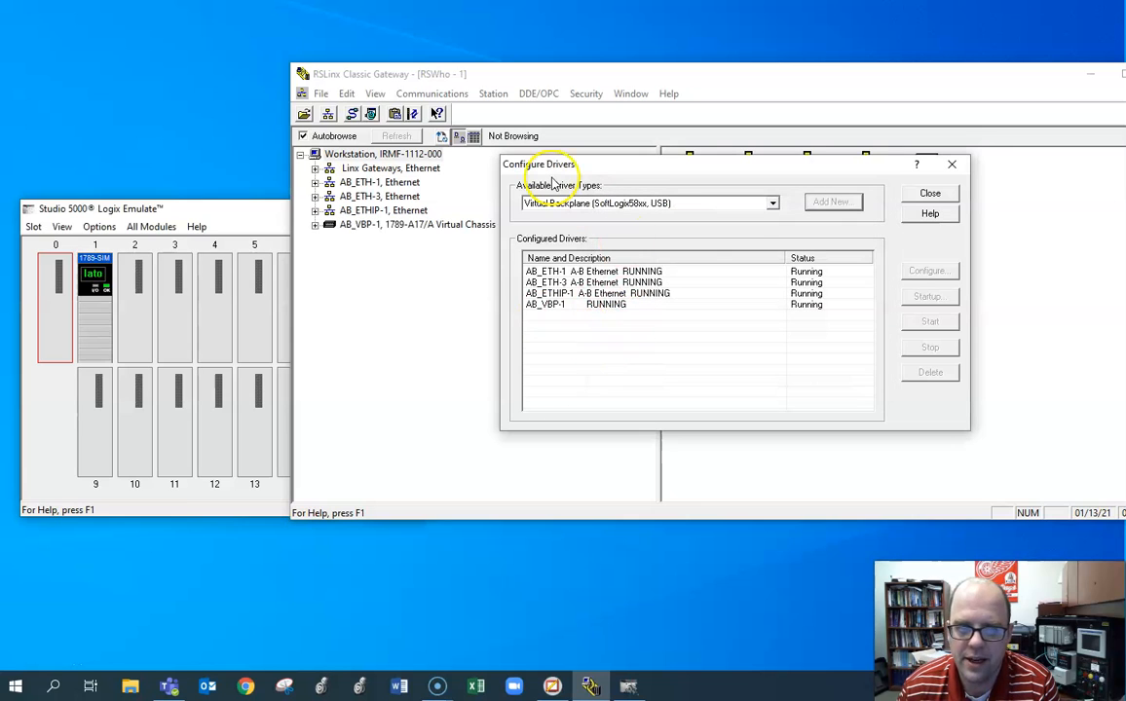
pyautogui.click(933, 194)
# - Move the Logix Emulate window aside and expand the AB_VBP-1 virtual chassis in RSLinx to check its modules
pyautogui.click(148, 207)
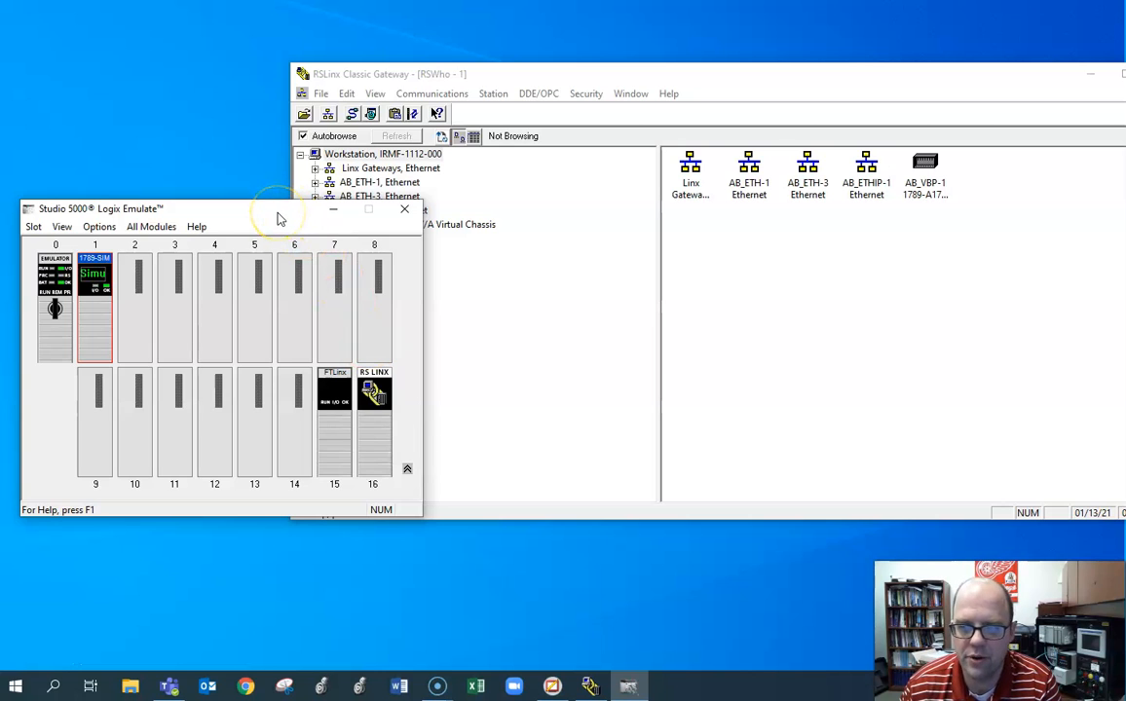
pyautogui.moveTo(277, 218); pyautogui.dragTo(290, 120)
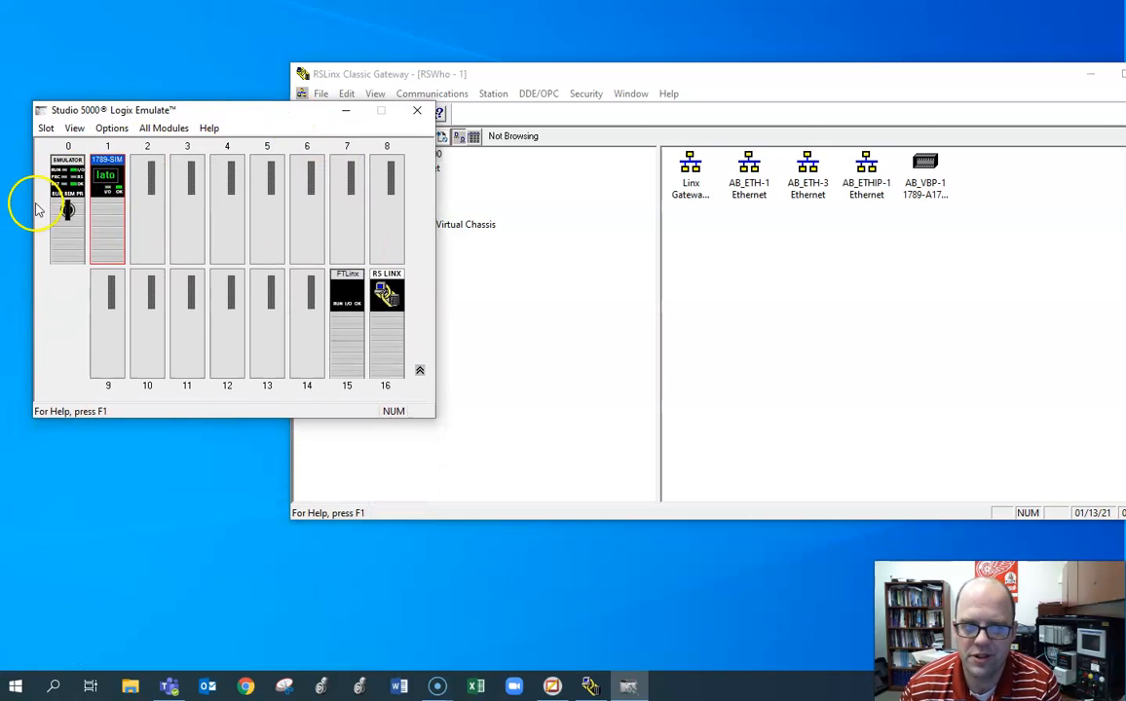
pyautogui.click(526, 74)
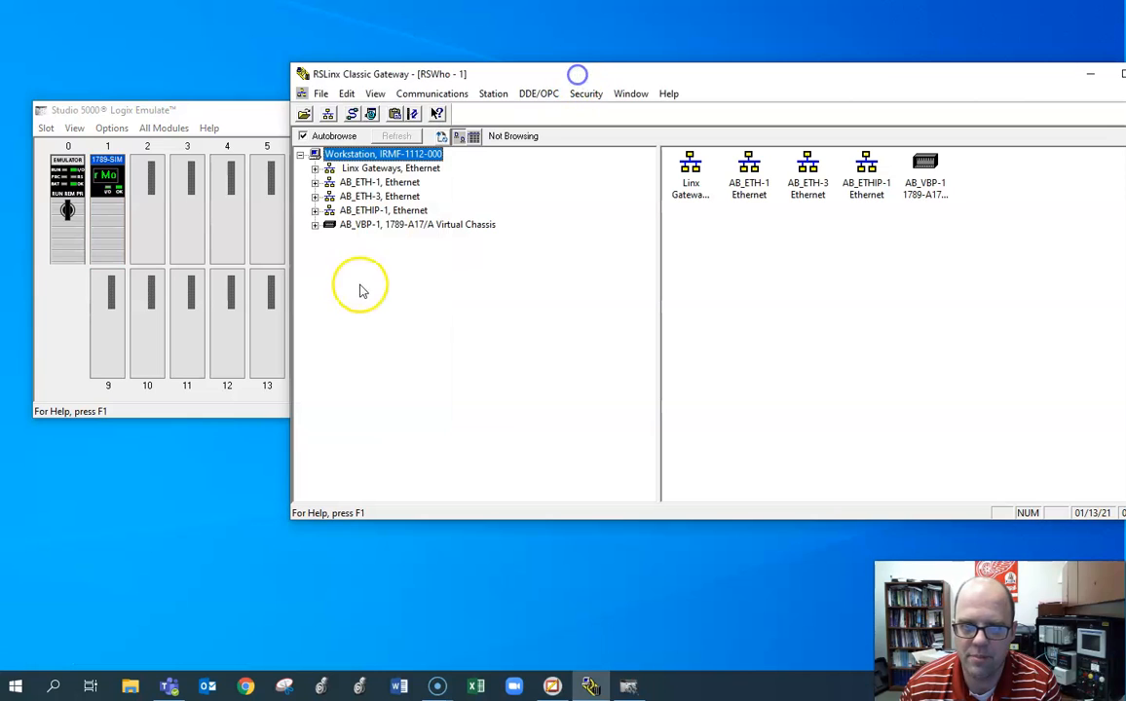
pyautogui.click(315, 225)
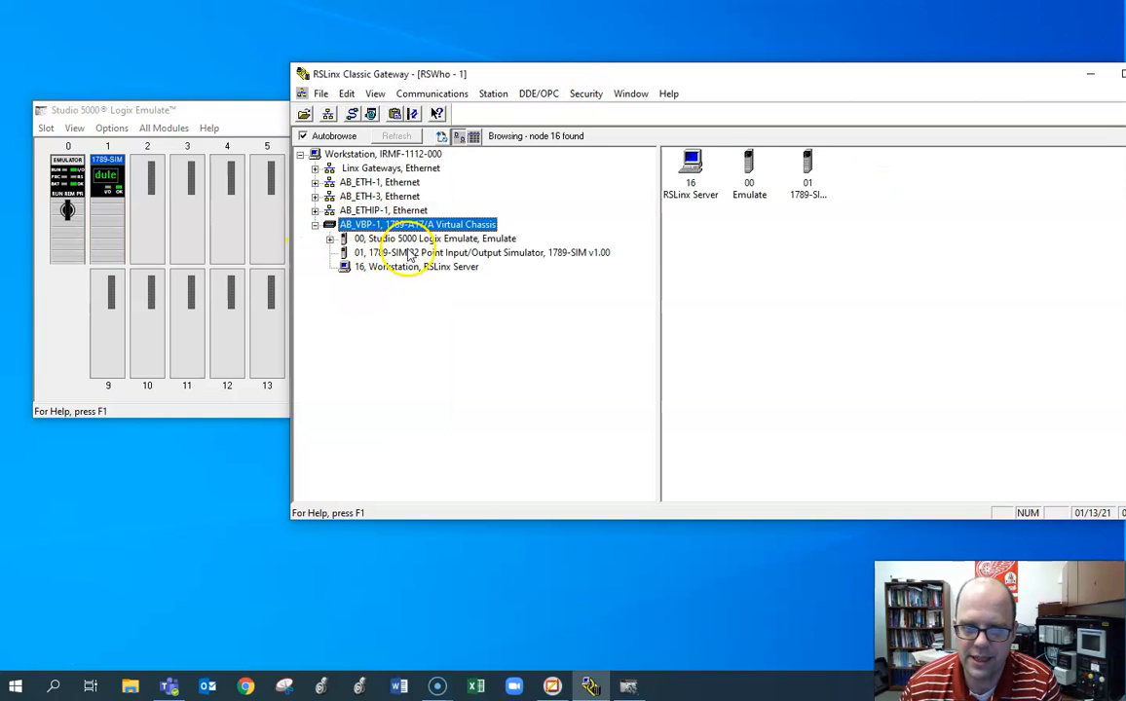
# - Switch to Logix Emulate and view the module types that can be created in empty slot 2, without adding one
pyautogui.click(209, 128)
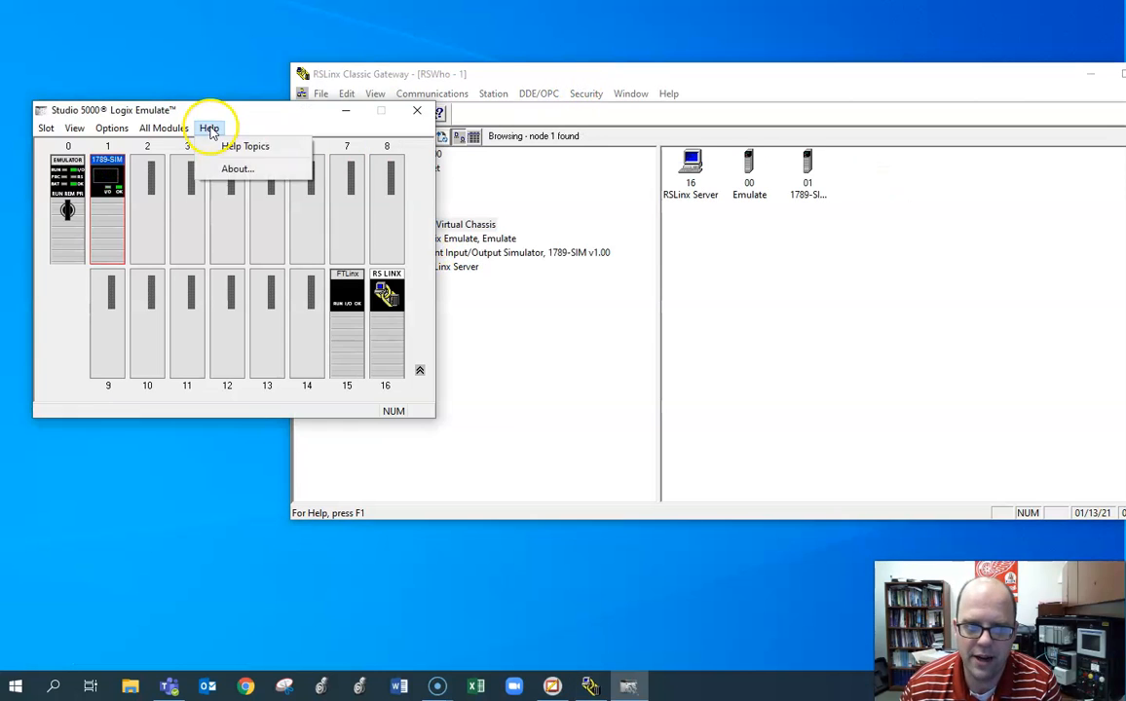
pyautogui.click(151, 109)
pyautogui.moveTo(78, 189)
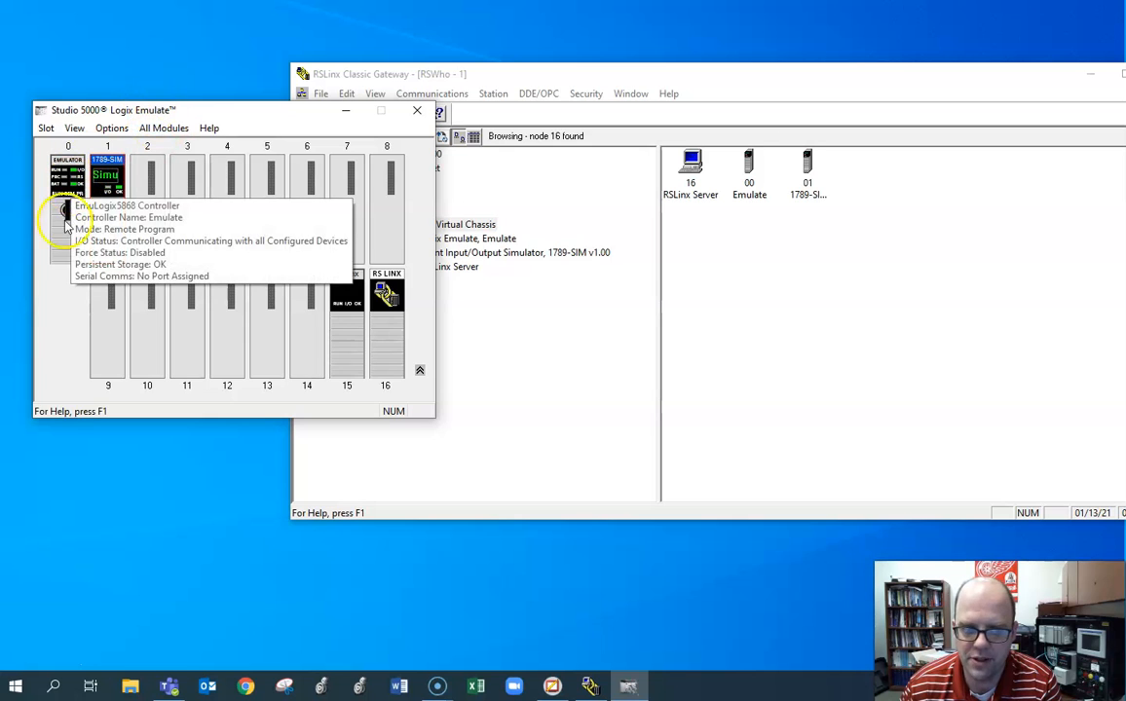
pyautogui.rightClick(154, 193)
pyautogui.click(165, 194)
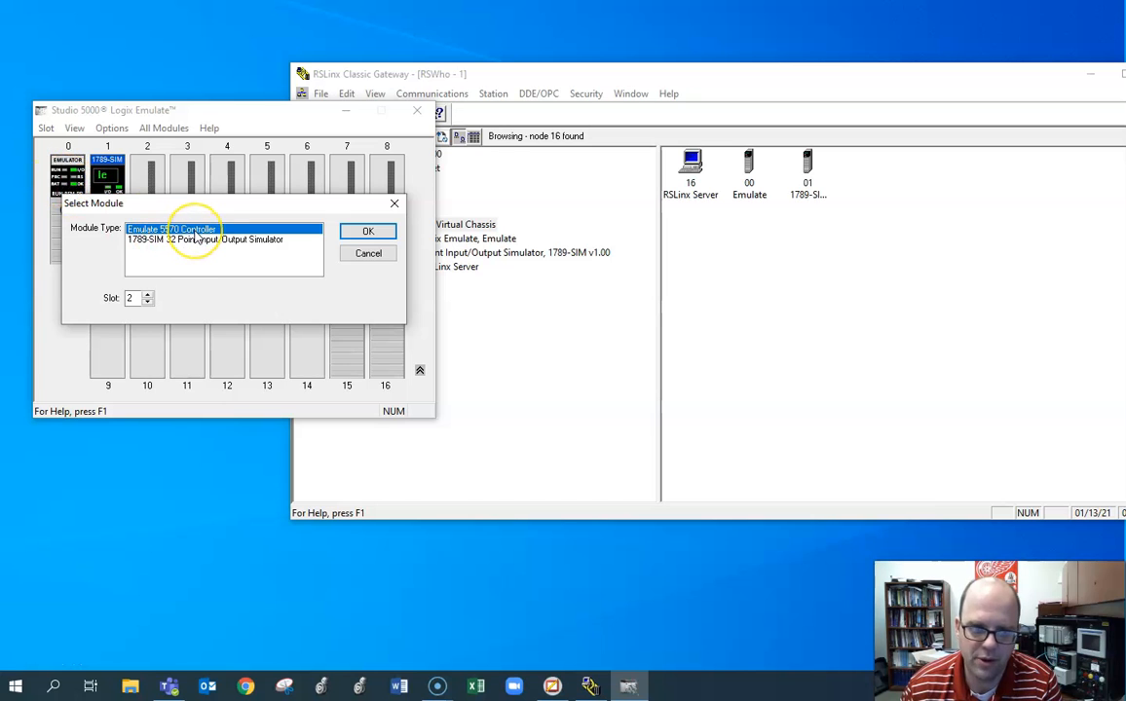
pyautogui.click(362, 254)
# - Remove the Logix Emulate controller module from slot 0 and clear its module configuration
pyautogui.rightClick(64, 234)
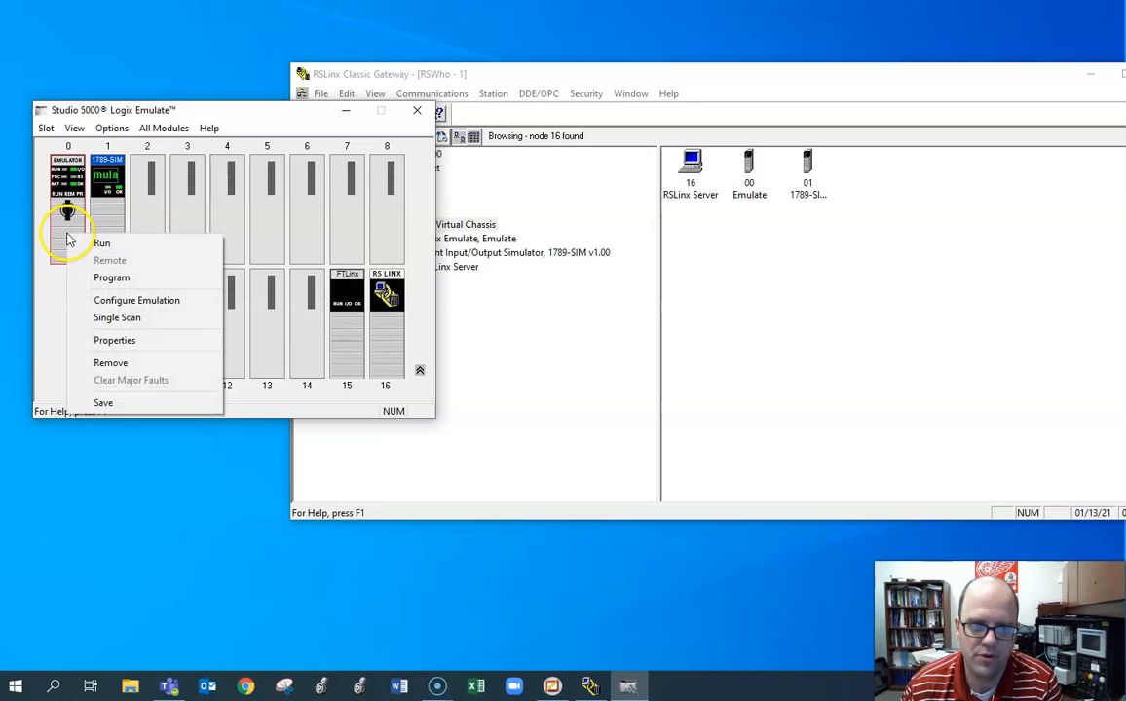
pyautogui.click(110, 363)
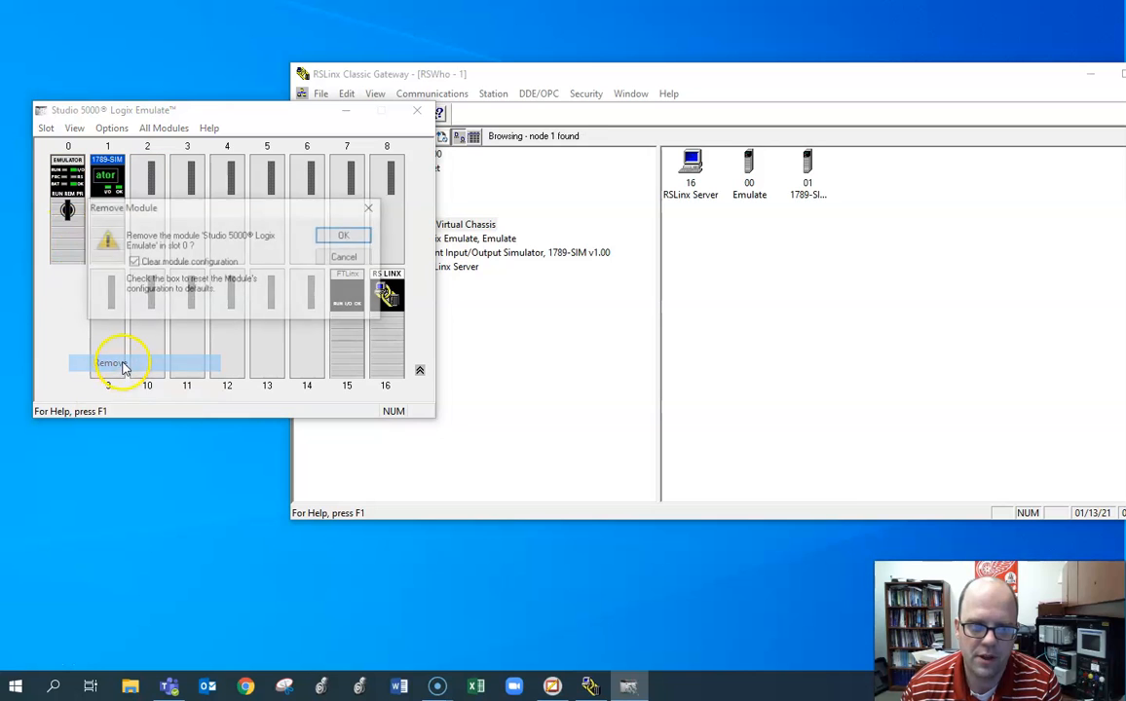
pyautogui.click(339, 236)
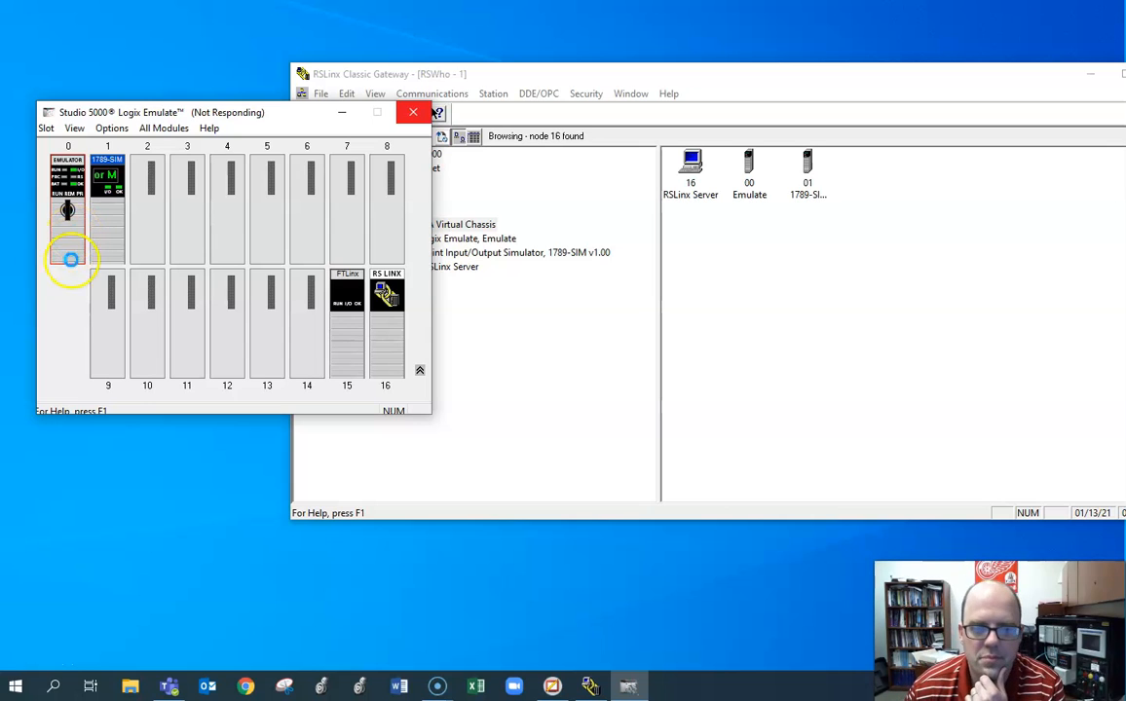
# - Create an Emulate 5570 Controller in slot 0 with version 30, keeping the other general and system settings at their defaults
pyautogui.rightClick(78, 201)
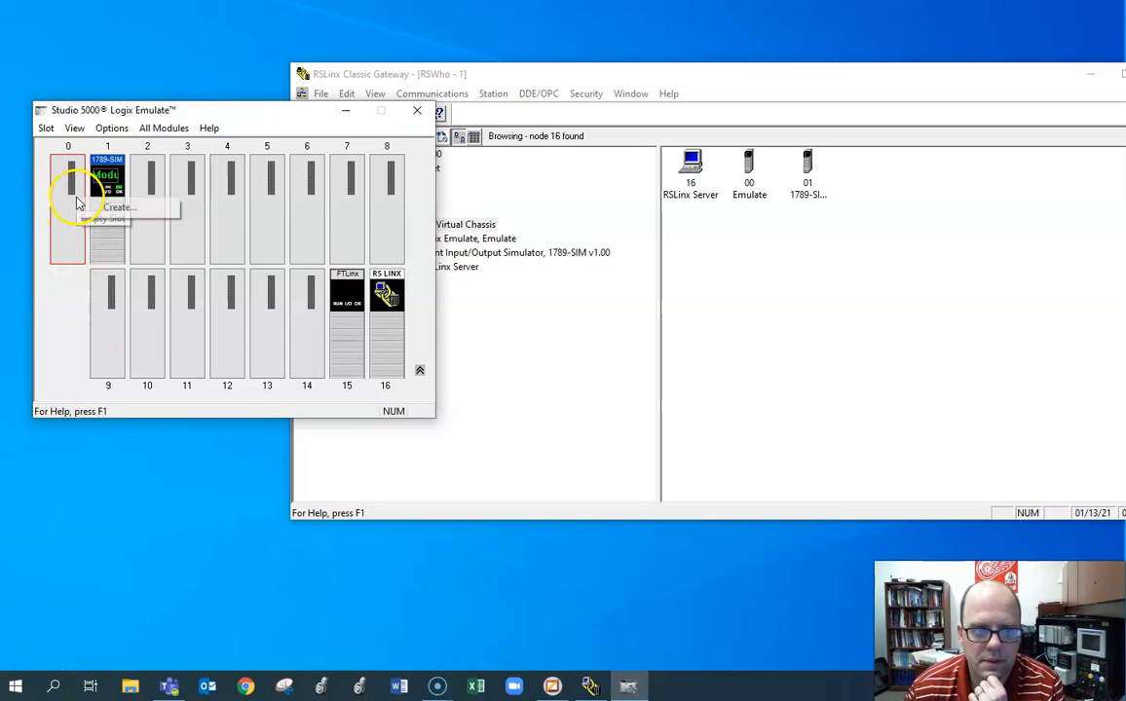
pyautogui.click(92, 208)
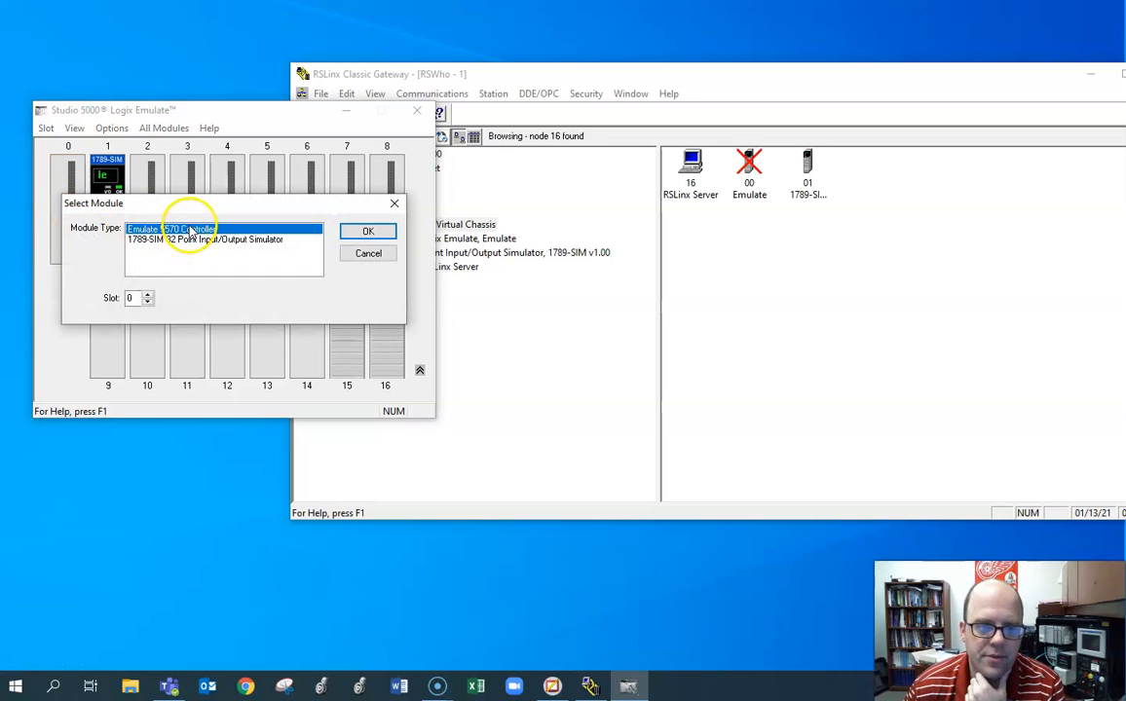
pyautogui.click(362, 234)
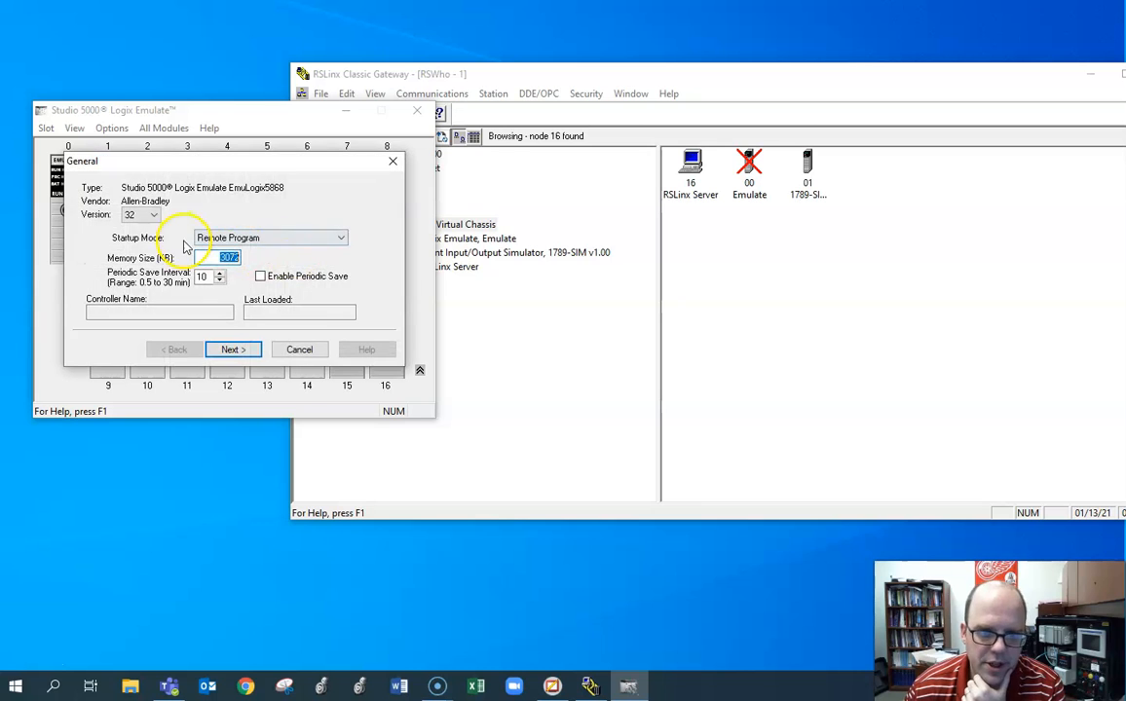
pyautogui.click(143, 216)
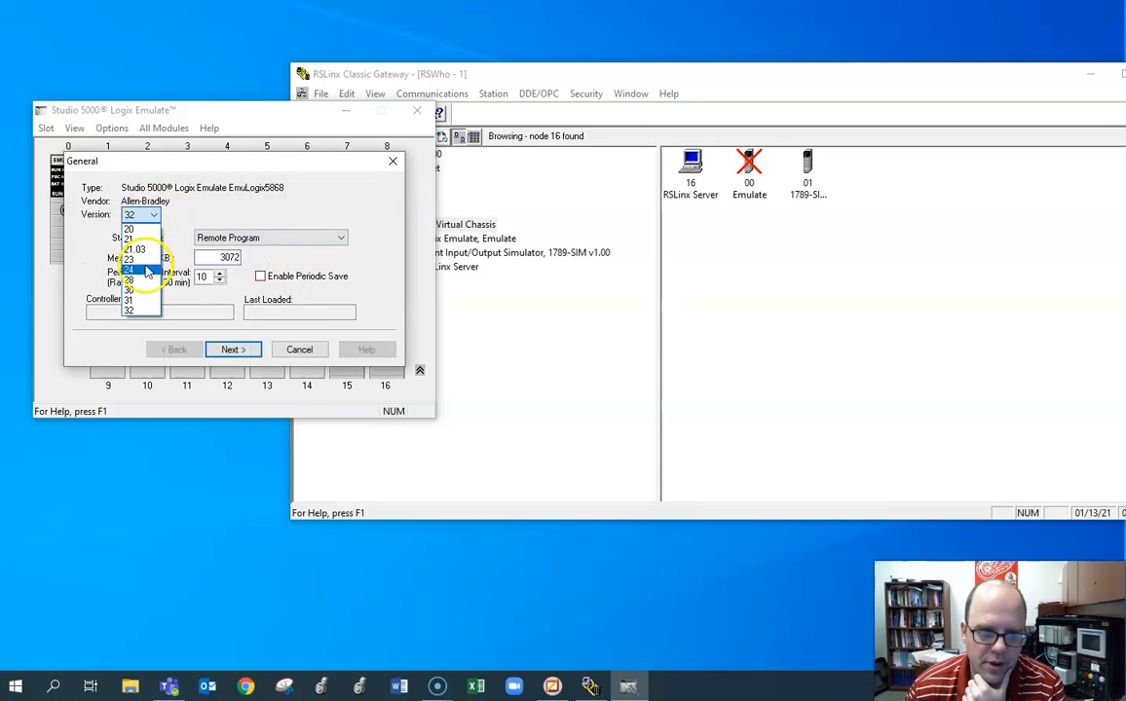
pyautogui.click(133, 253)
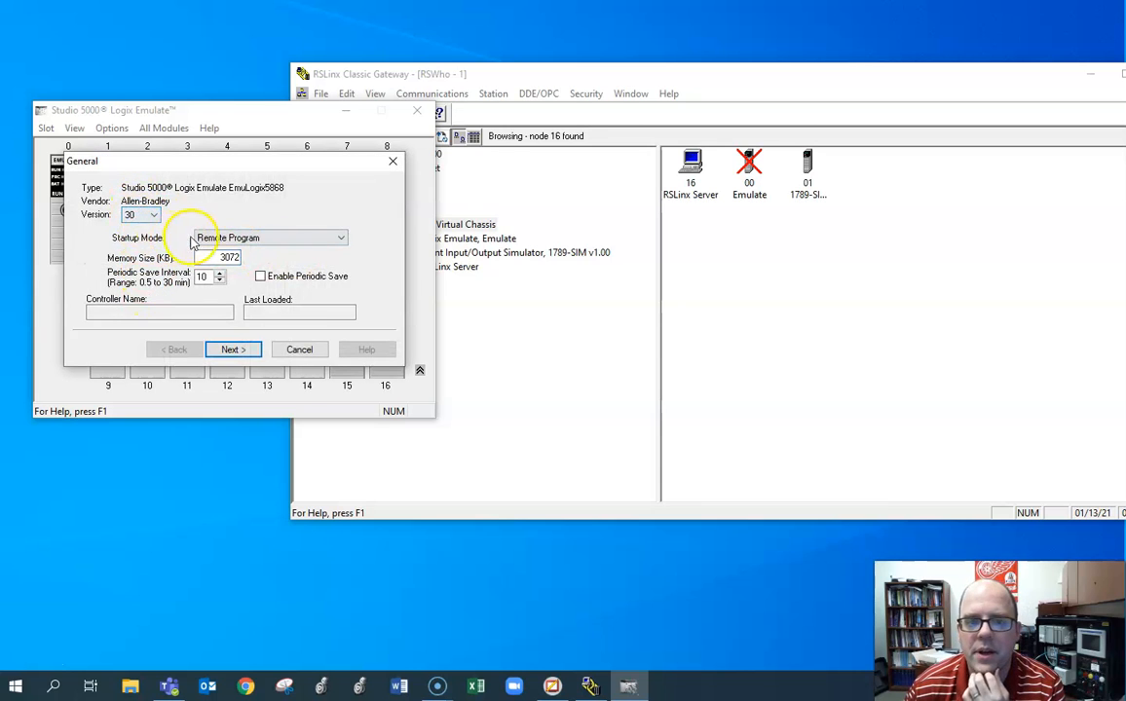
pyautogui.click(207, 312)
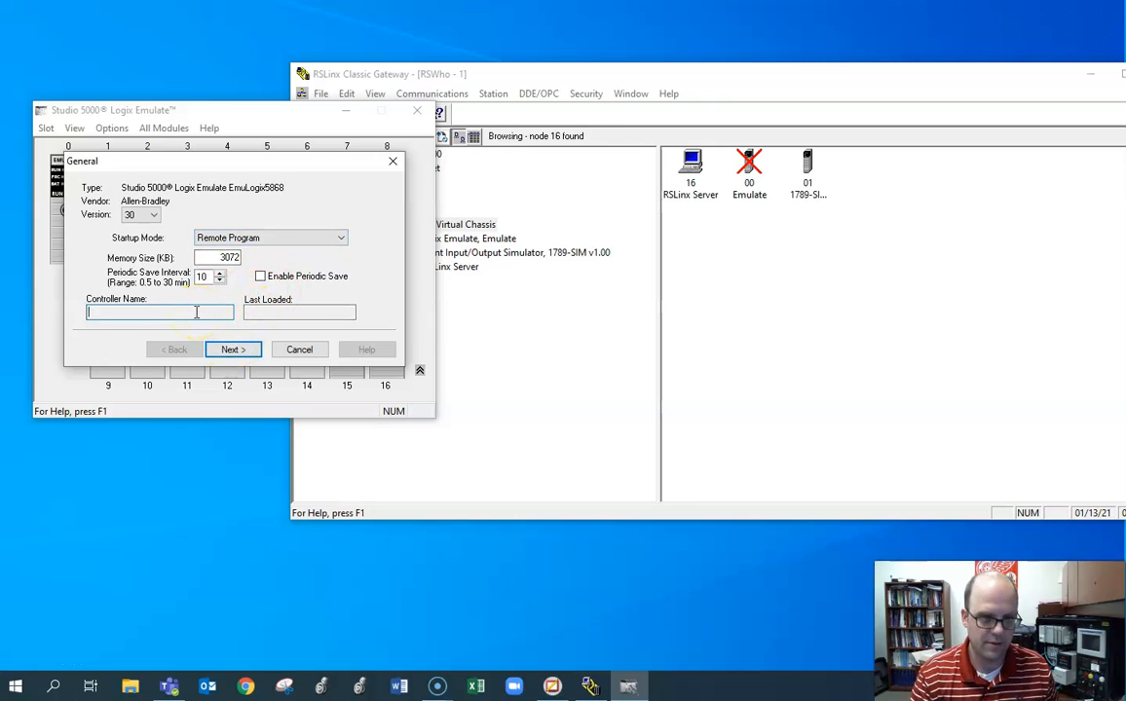
pyautogui.click(230, 348)
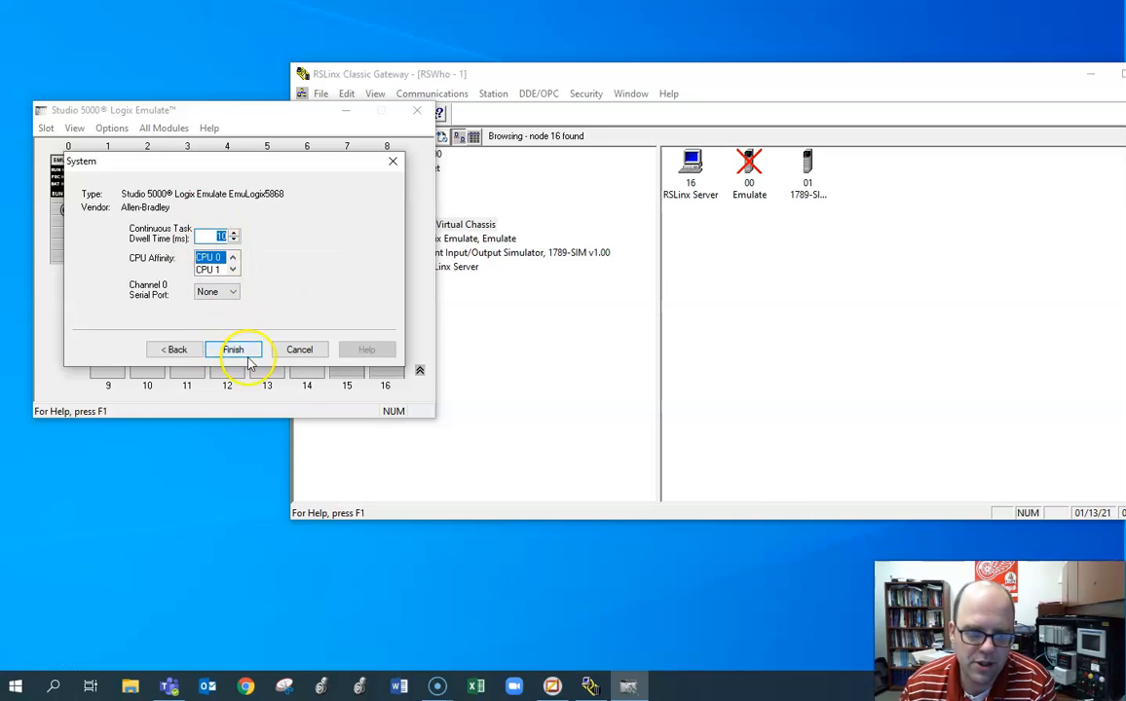
pyautogui.click(247, 353)
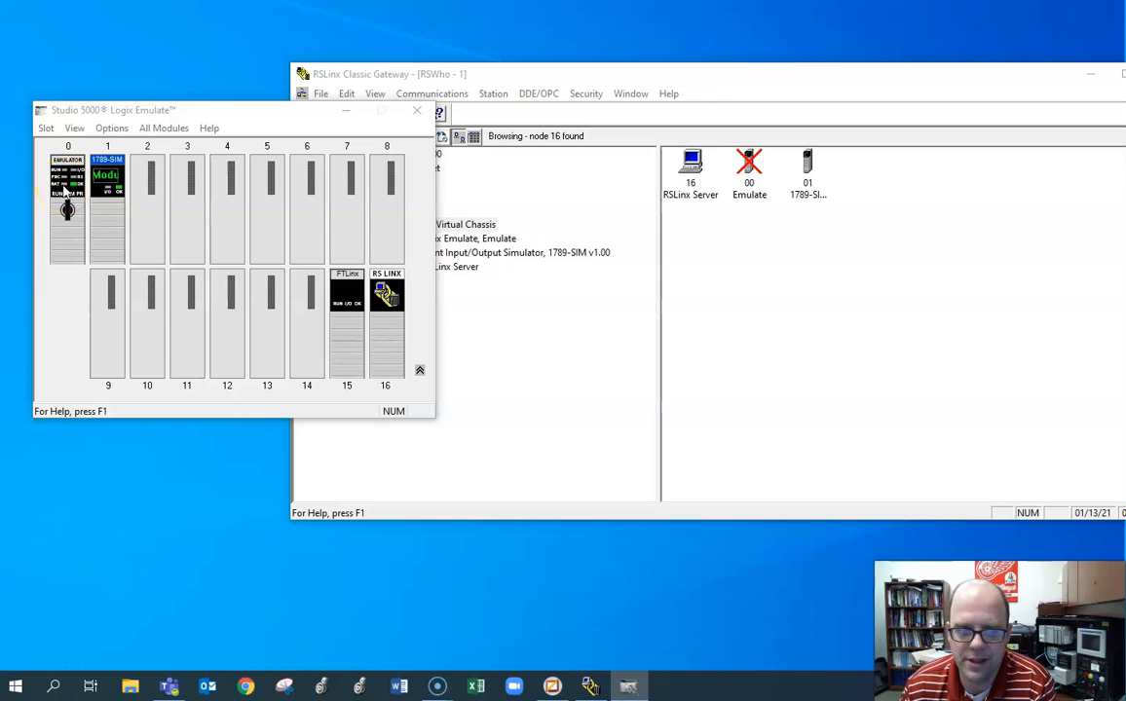
# - Create a 1789-SIM 32 Point Input/Output Simulator in slot 2 with the previous configuration and the marquee label TEST2
pyautogui.rightClick(138, 216)
pyautogui.click(179, 220)
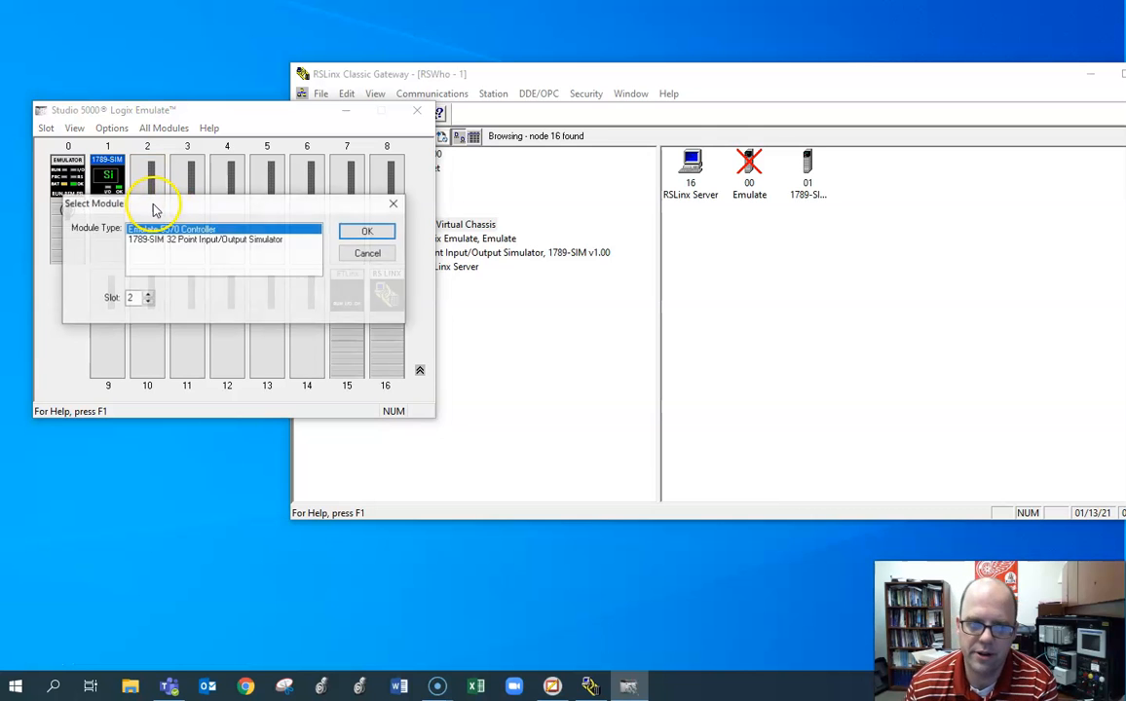
pyautogui.click(175, 240)
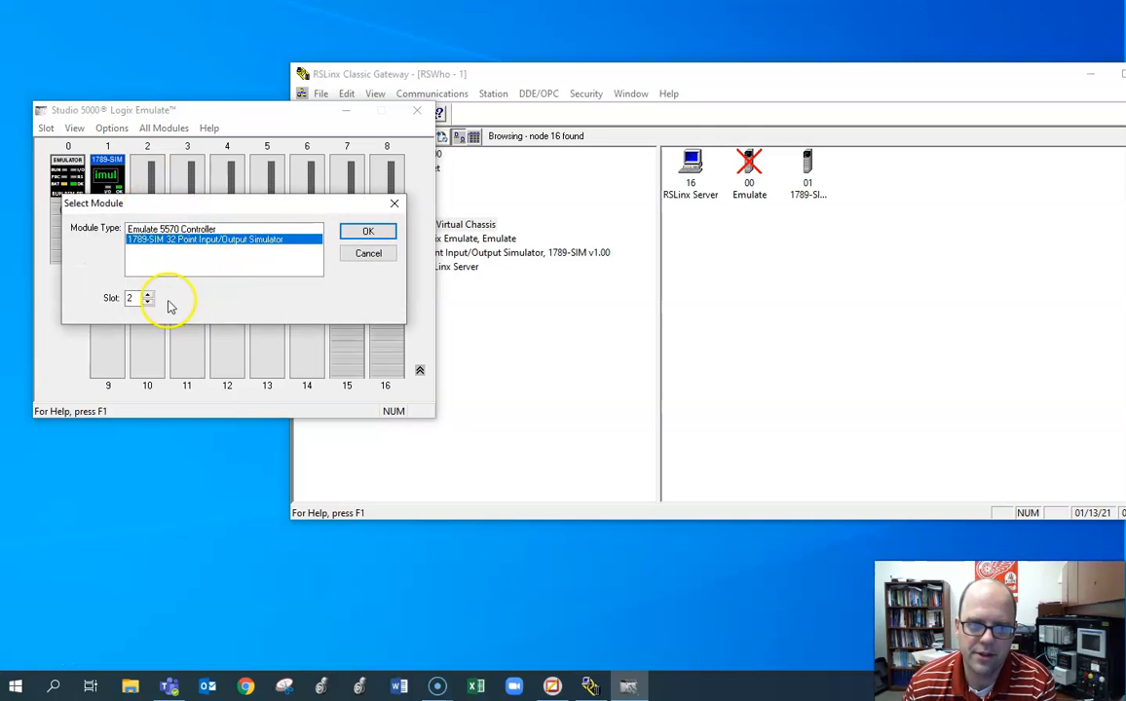
pyautogui.click(366, 231)
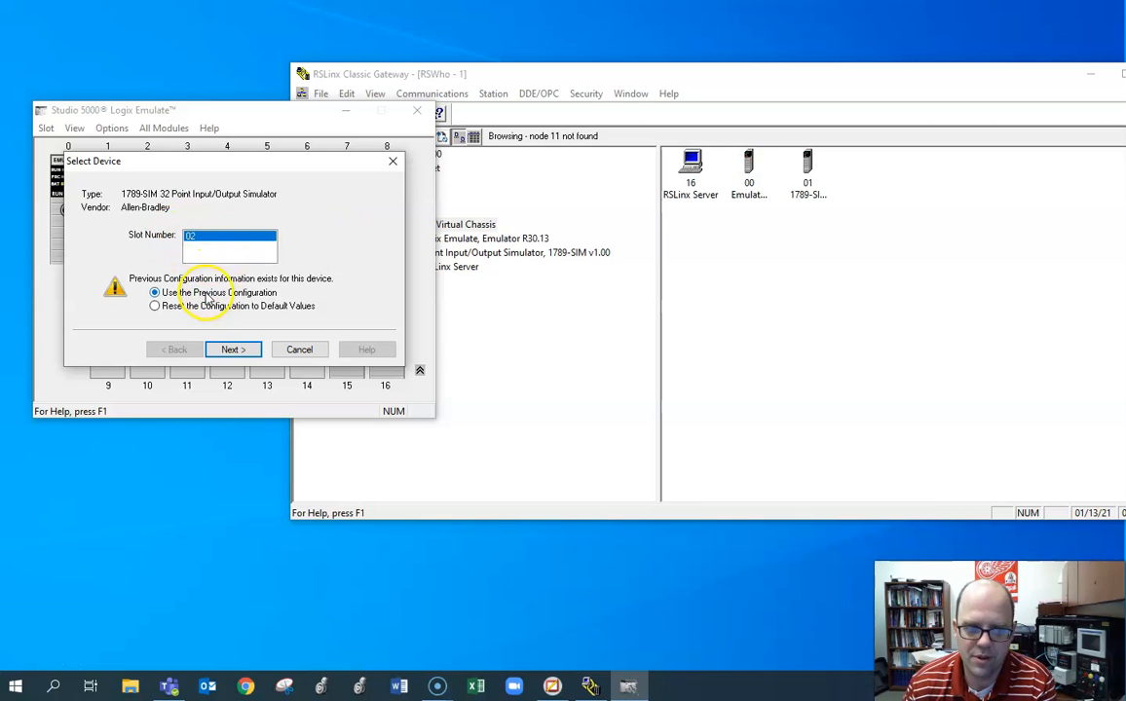
pyautogui.click(222, 350)
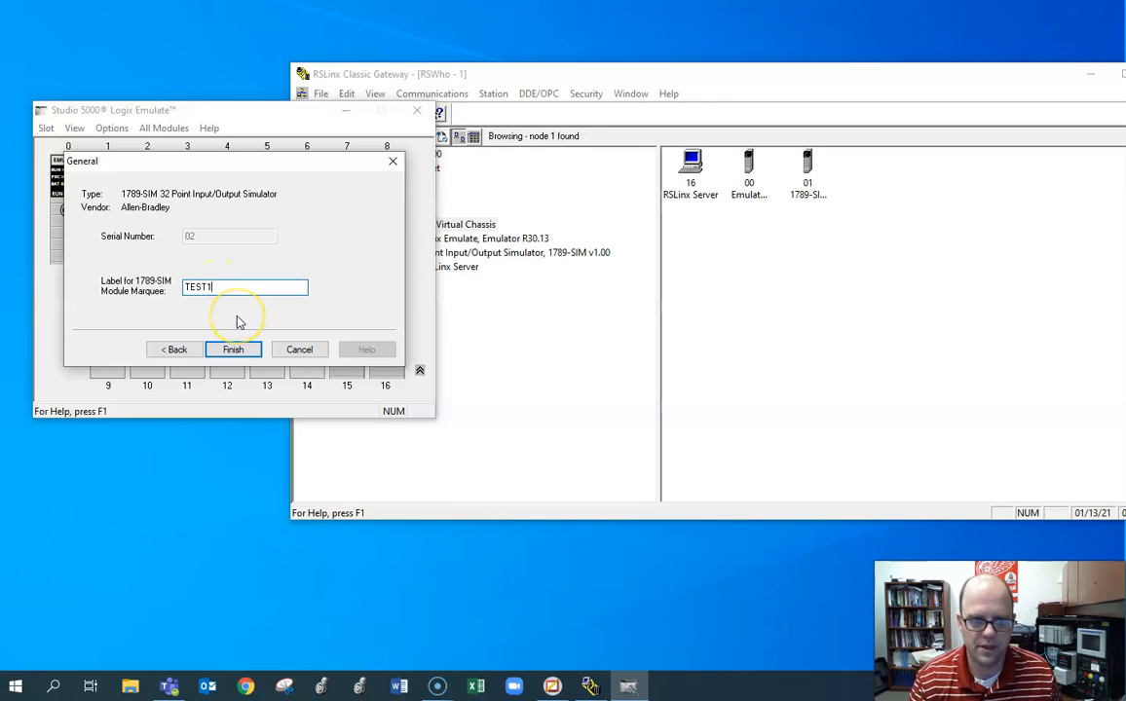
pyautogui.write('2')
pyautogui.click(239, 374)
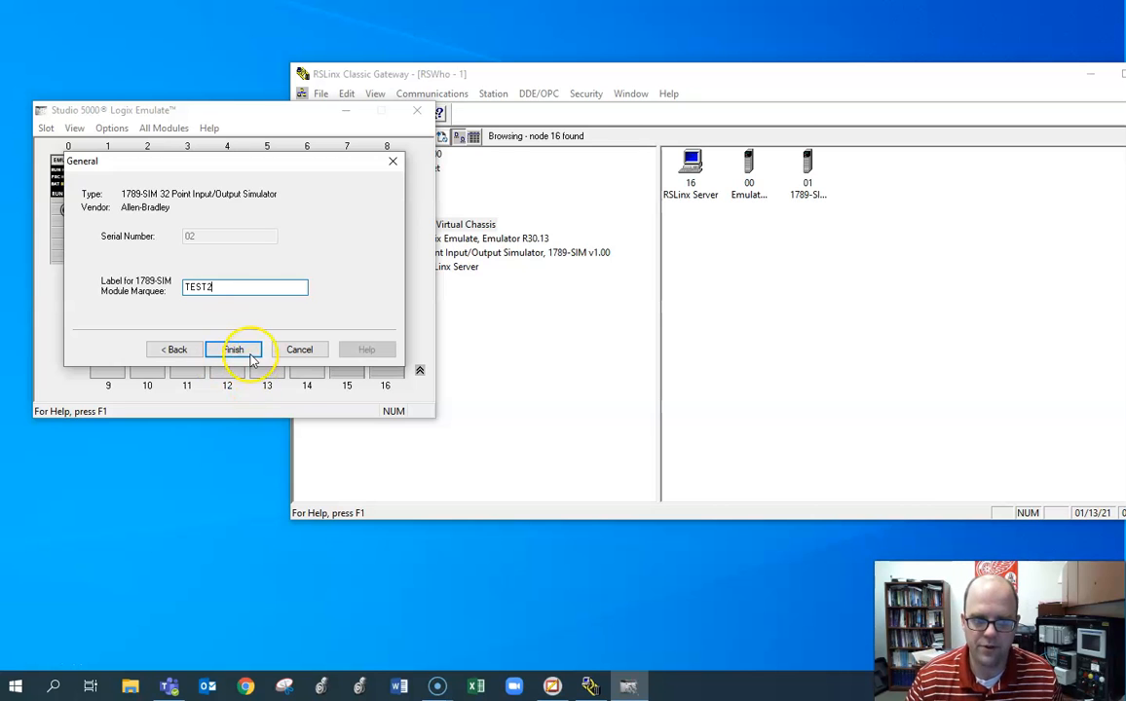
pyautogui.click(251, 357)
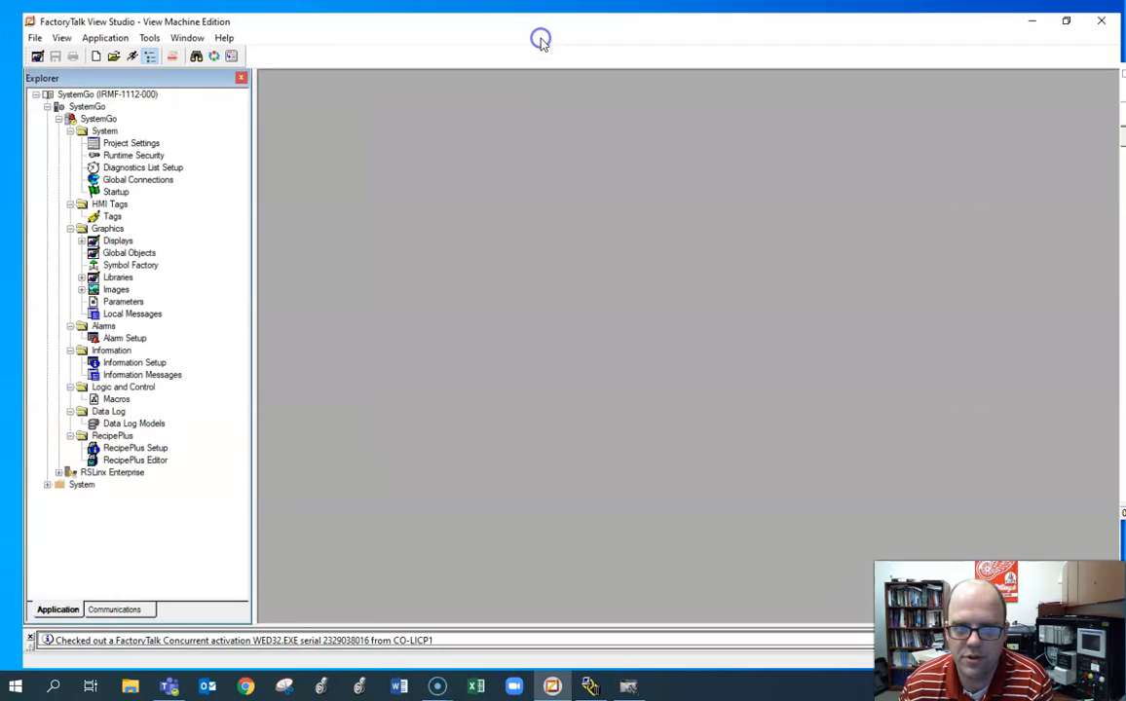
# - Switch to FactoryTalk View Studio, open the RSLinx Enterprise communication setup and select the 1789-A17 backplane in the design tree
pyautogui.click(34, 469)
pyautogui.doubleClick(103, 482)
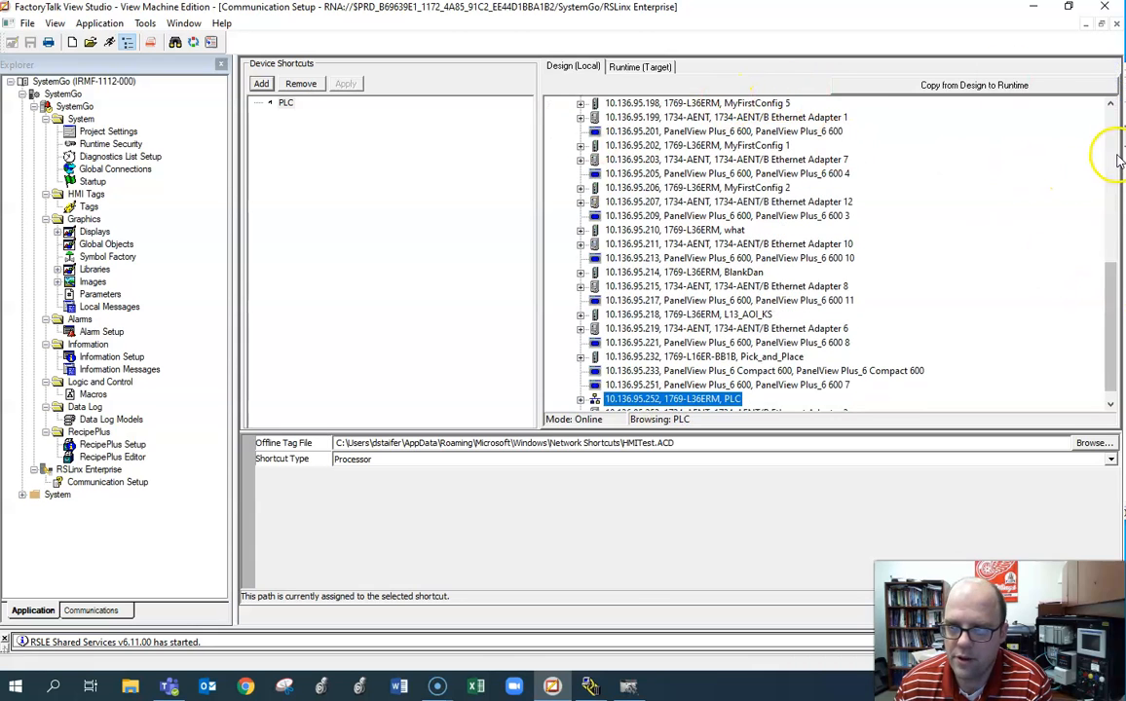
pyautogui.scroll(12, 1110, 156)
pyautogui.rightClick(582, 117)
pyautogui.click(565, 119)
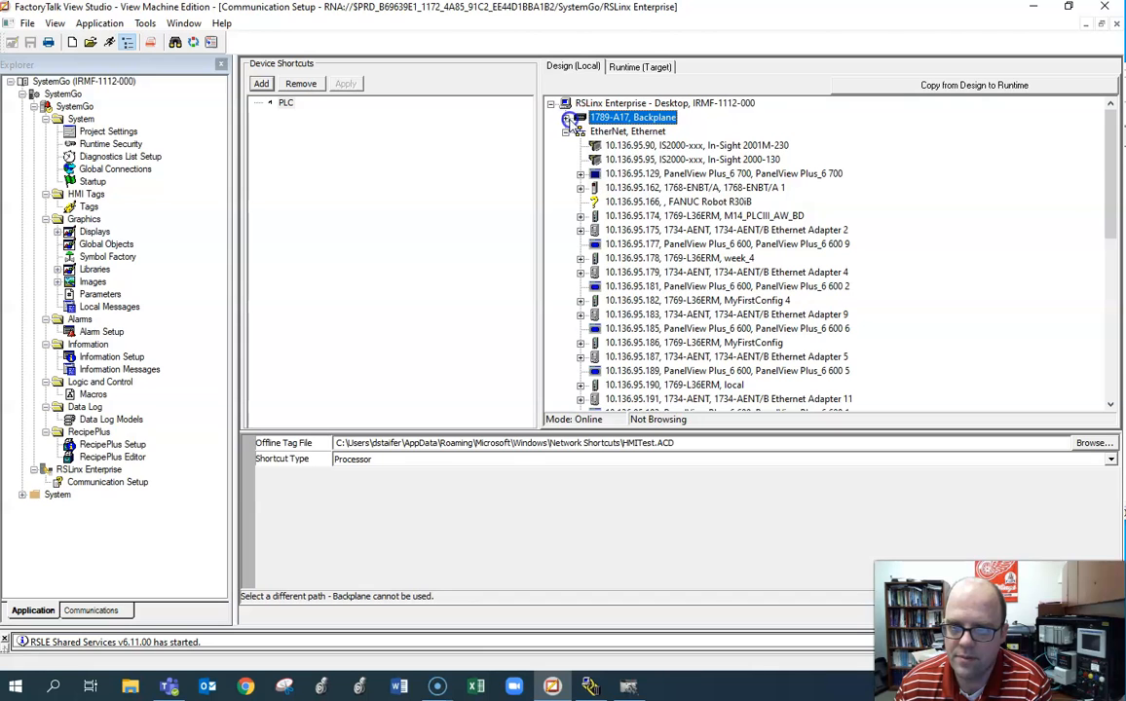
# - Turn off Auto Configure in the 1789-A17 backplane properties, keep slot 15, and minimize FactoryTalk View Studio
pyautogui.rightClick(587, 118)
pyautogui.click(635, 178)
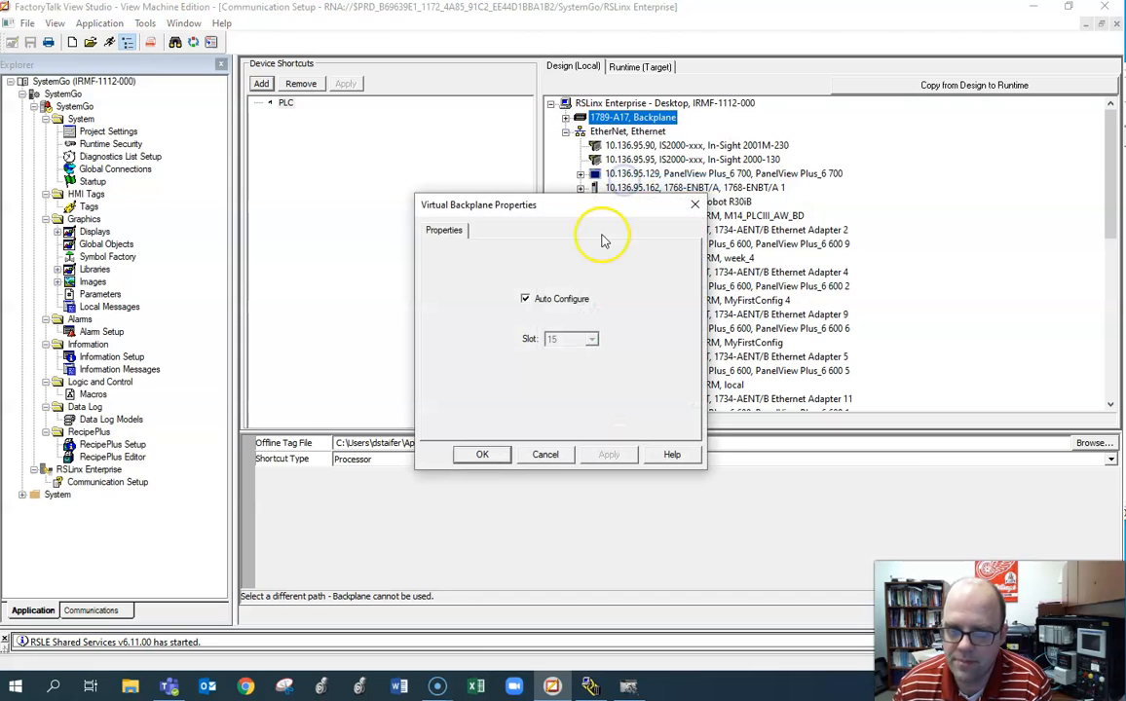
pyautogui.click(526, 298)
pyautogui.click(561, 339)
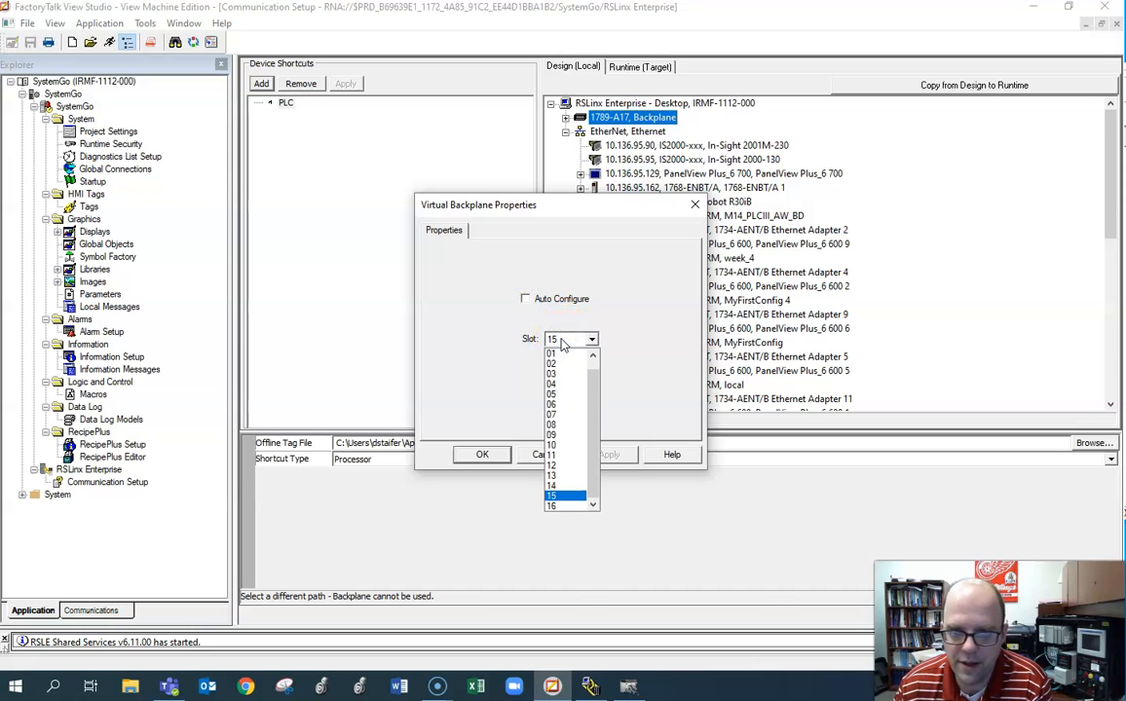
pyautogui.click(562, 342)
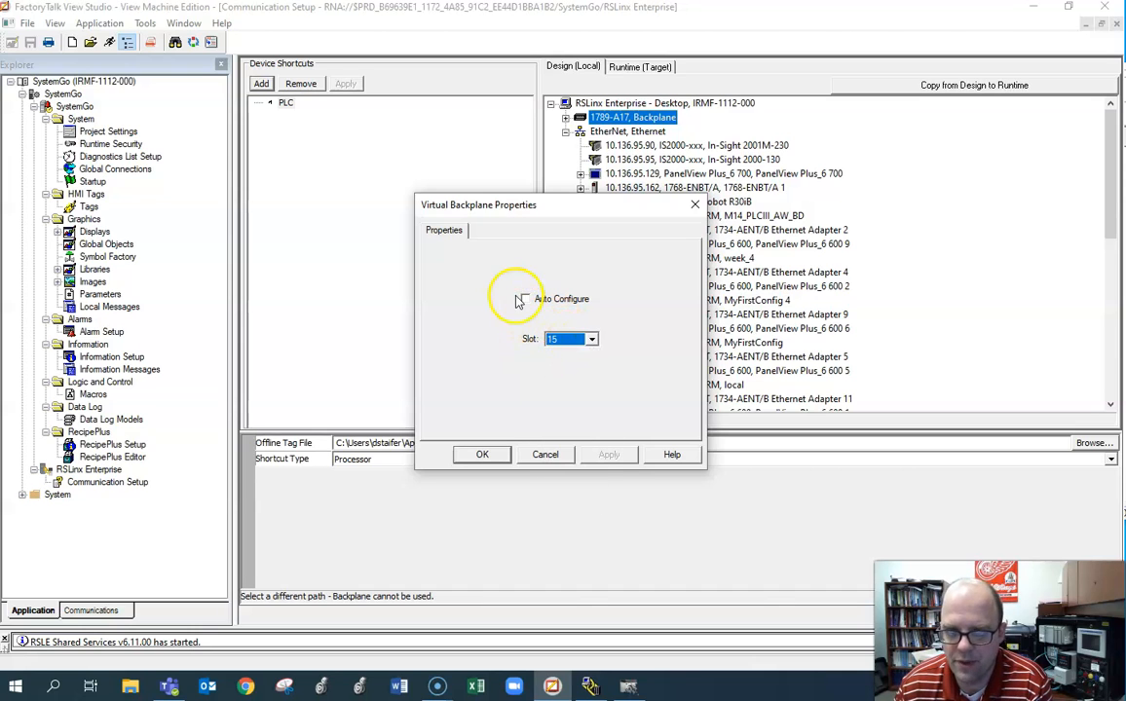
pyautogui.click(484, 454)
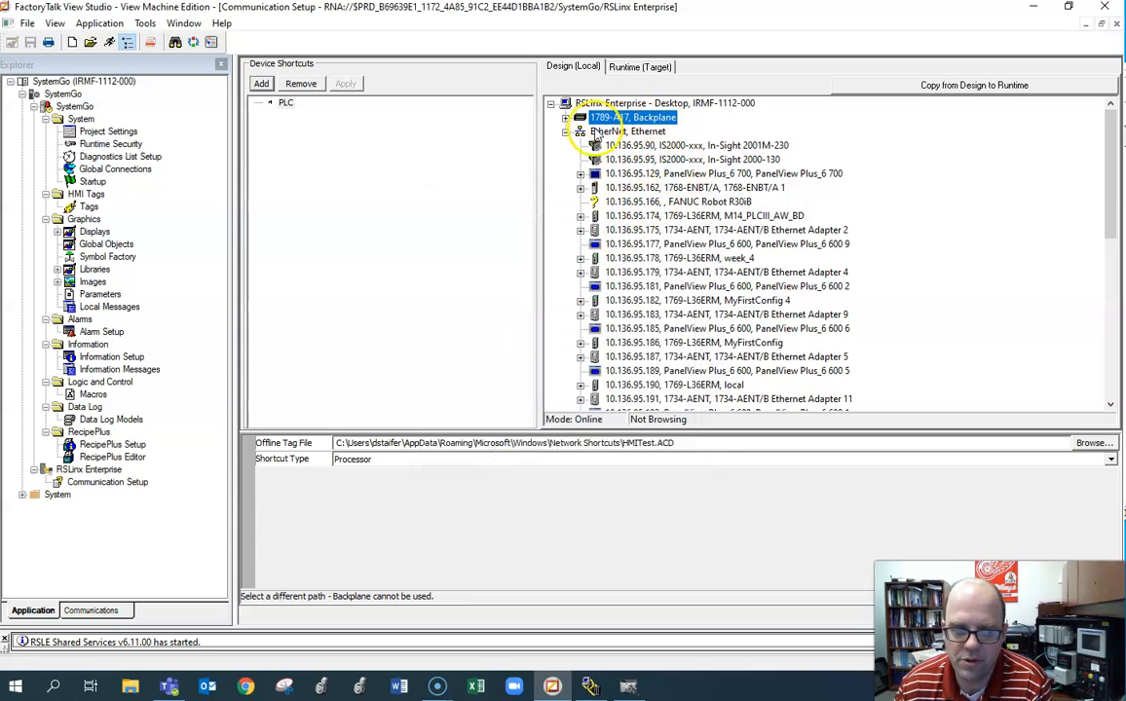
pyautogui.click(1033, 8)
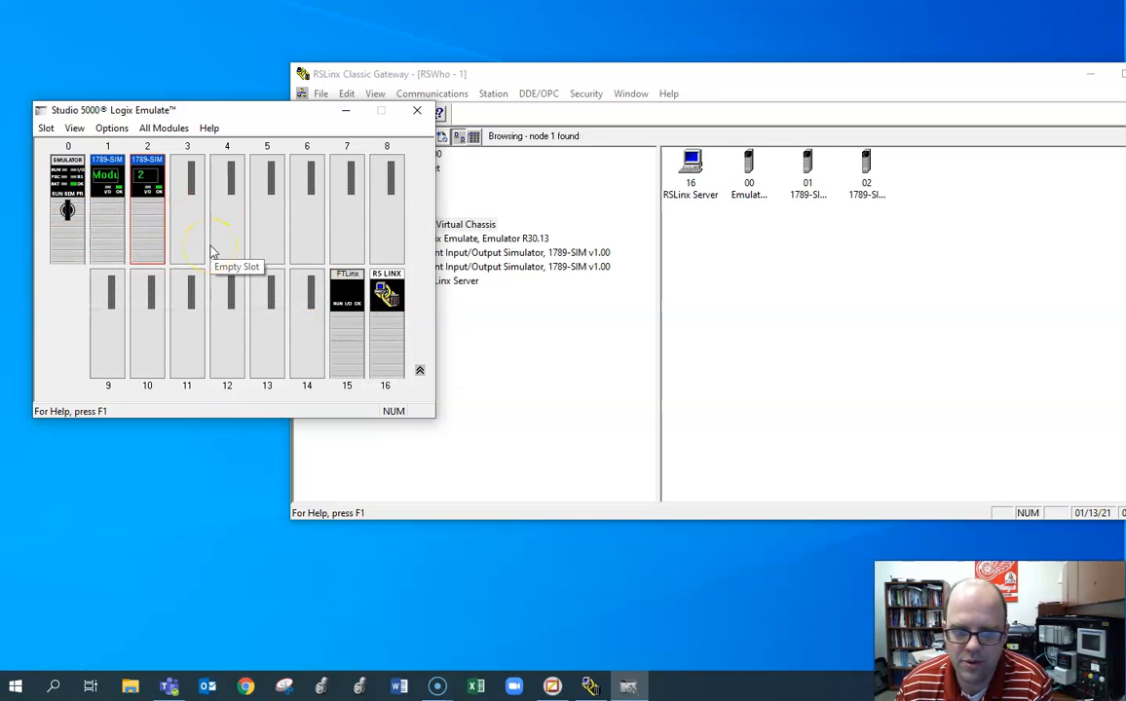
# - Switch to Logix Designer and open the recent project Emulate.ACD
pyautogui.click(357, 686)
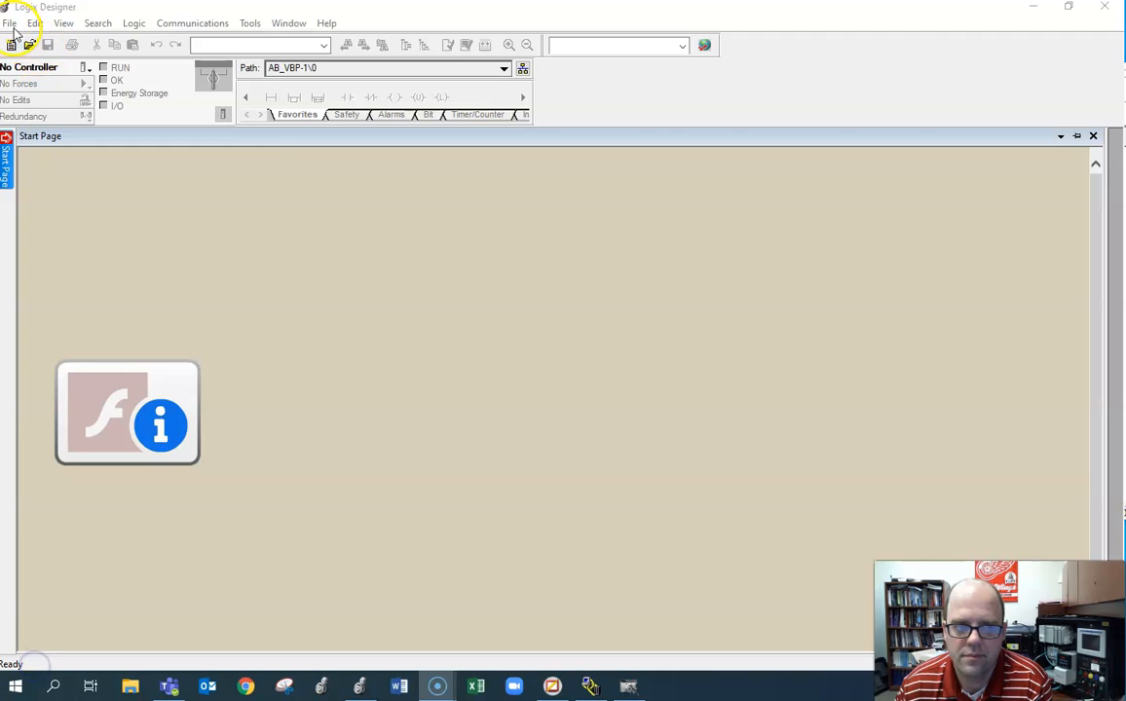
pyautogui.click(10, 23)
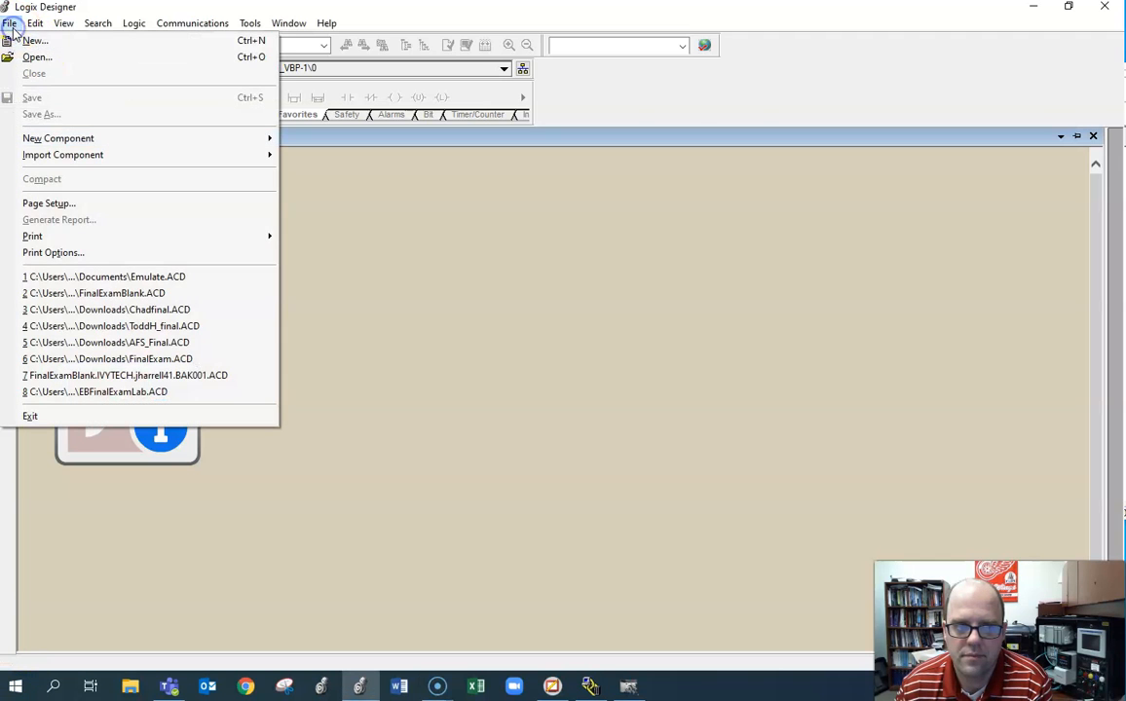
pyautogui.click(77, 275)
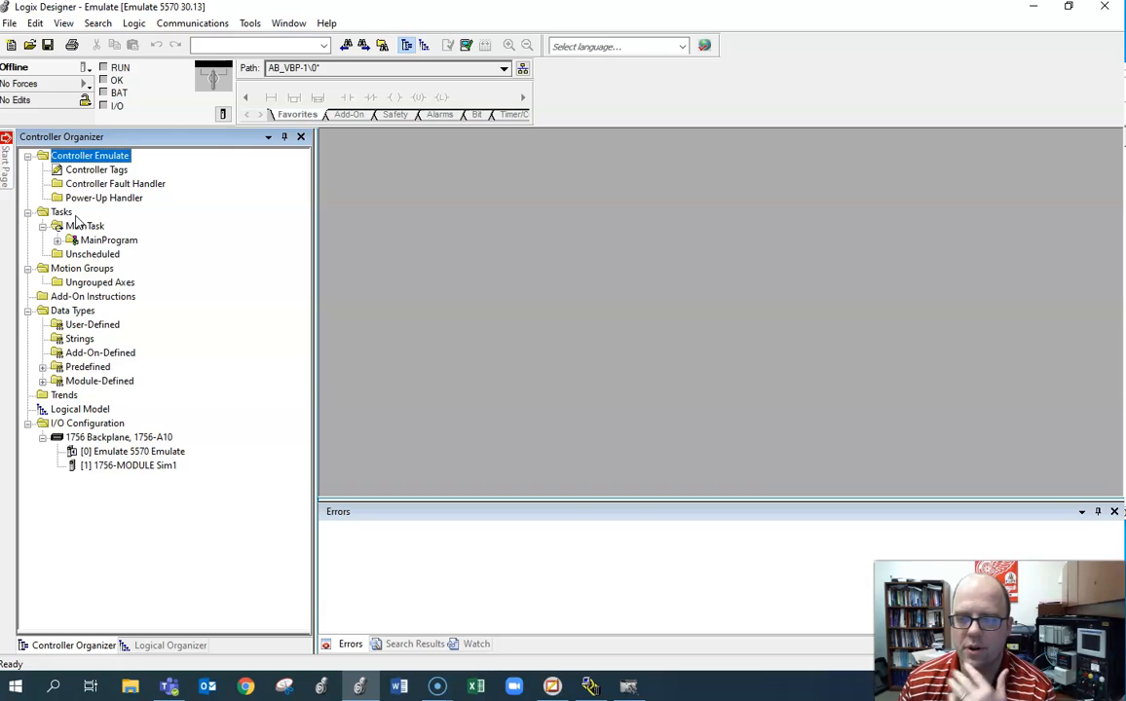
# - Open the controller properties, examine the available controller types down to Emulate 5570, and cancel the controller change
pyautogui.click(222, 114)
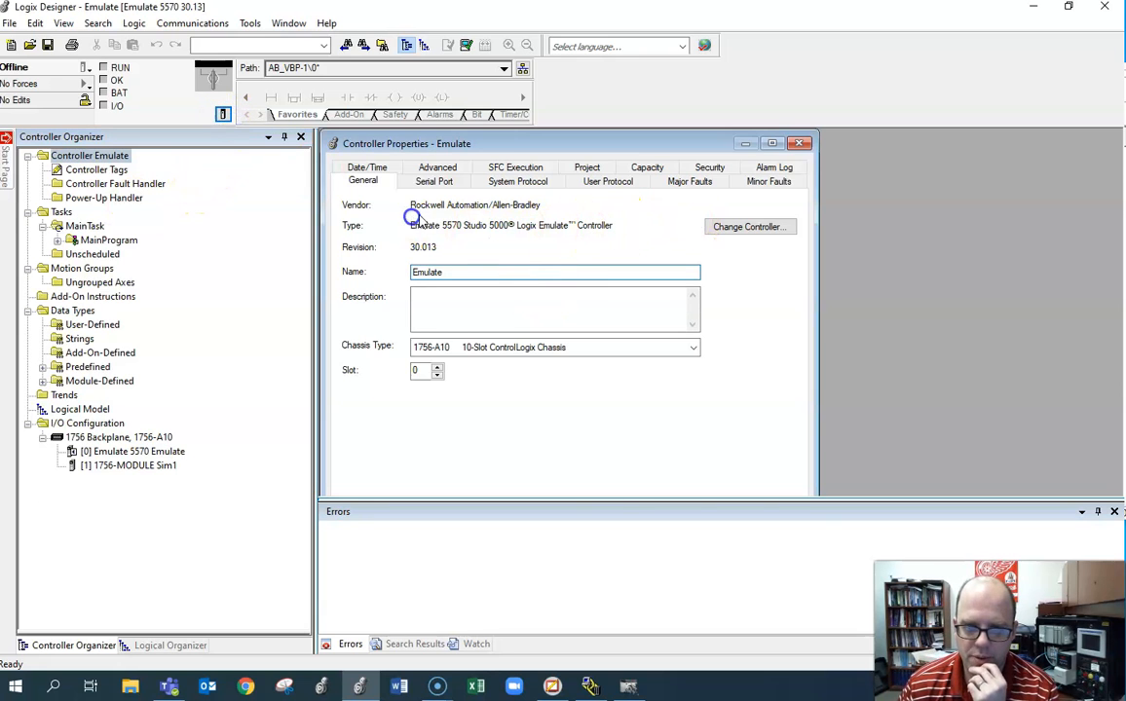
pyautogui.click(748, 227)
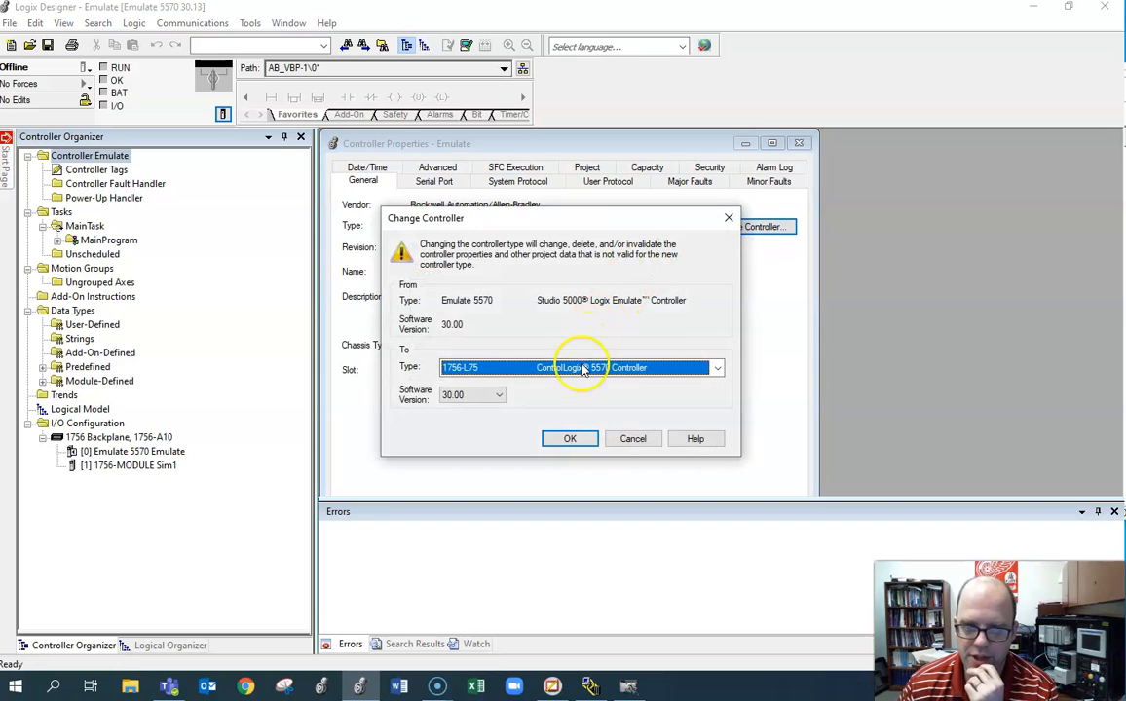
pyautogui.click(581, 368)
pyautogui.scroll(-10, 584, 399)
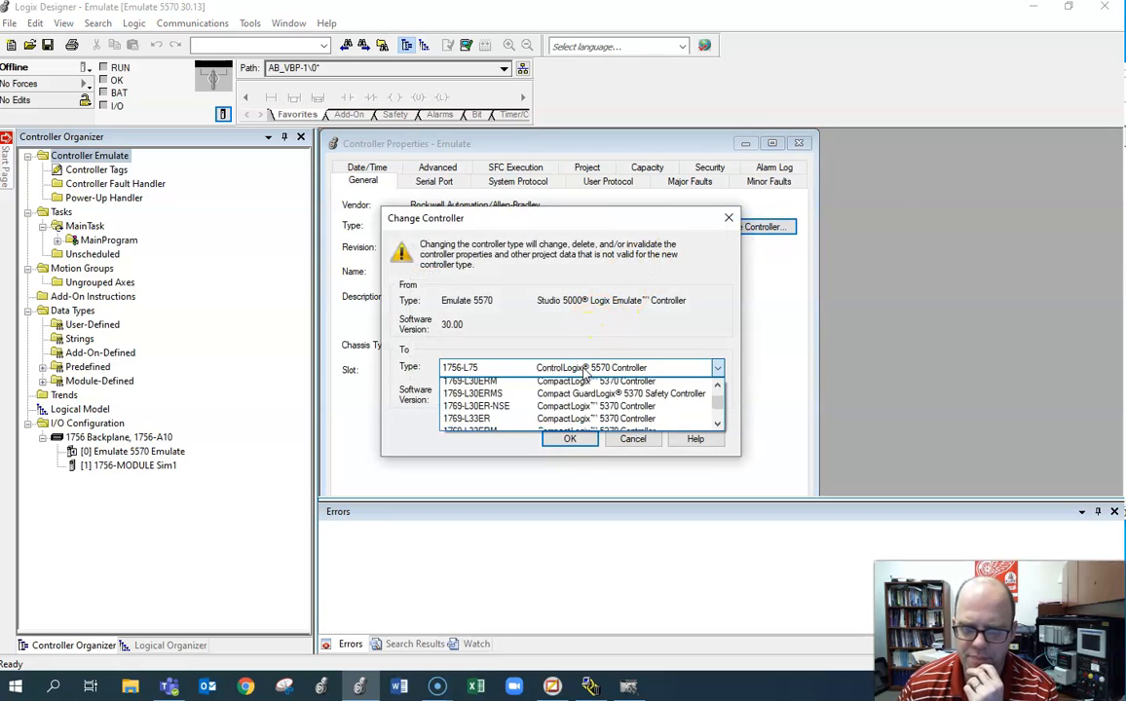
pyautogui.scroll(-3, 590, 386)
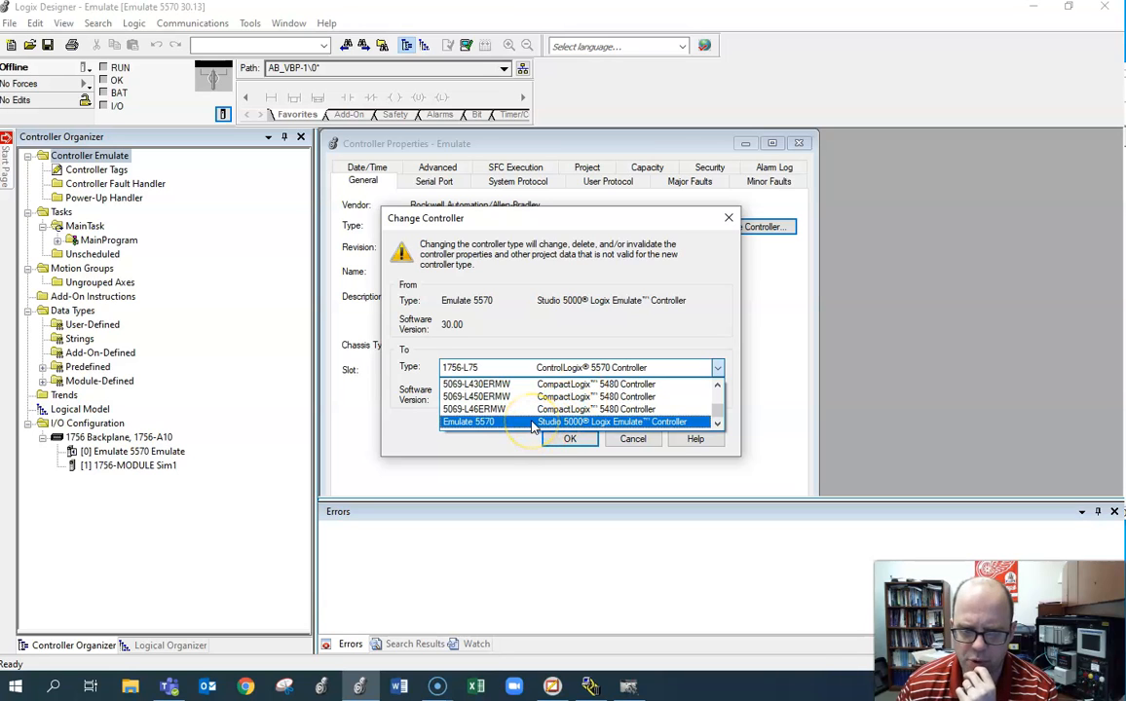
pyautogui.click(566, 272)
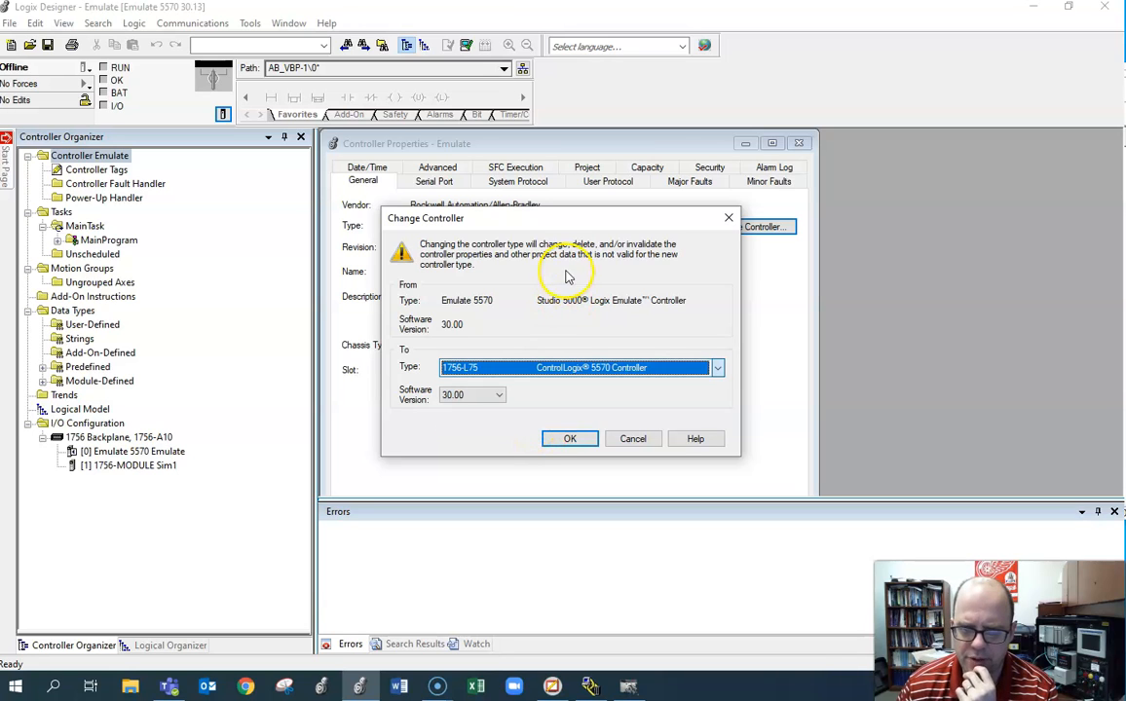
pyautogui.click(632, 439)
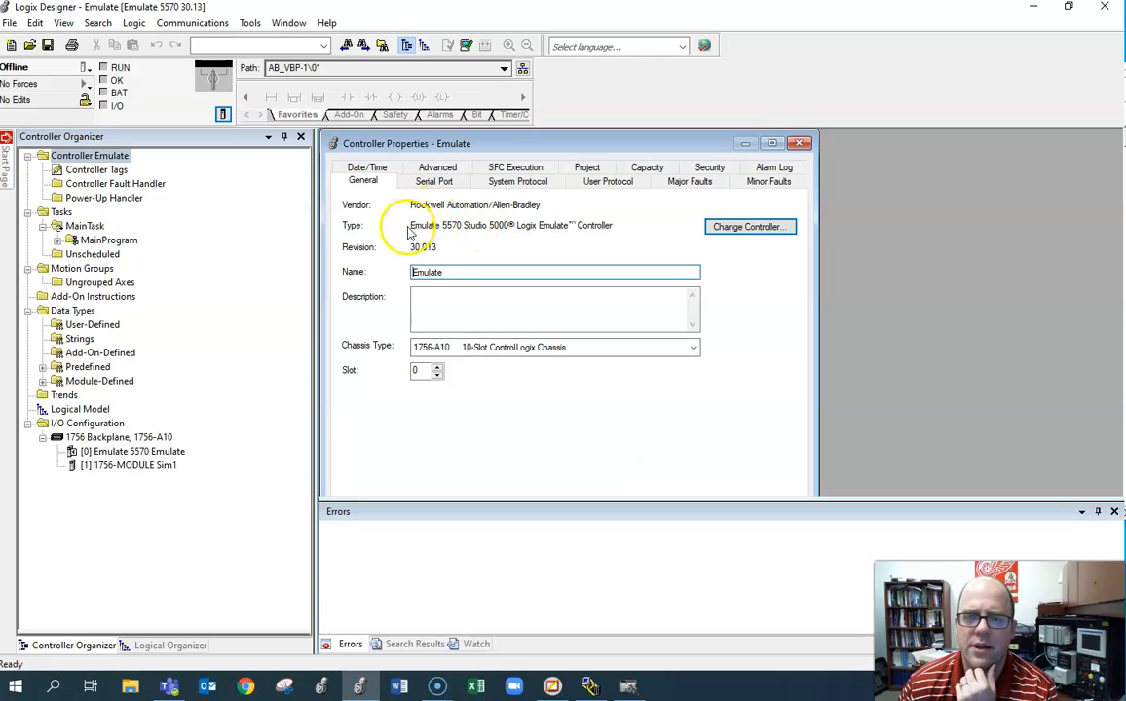
# - Review the chassis types, keep the 1756-A10 10-Slot ControlLogix Chassis, and close the controller properties
pyautogui.click(477, 348)
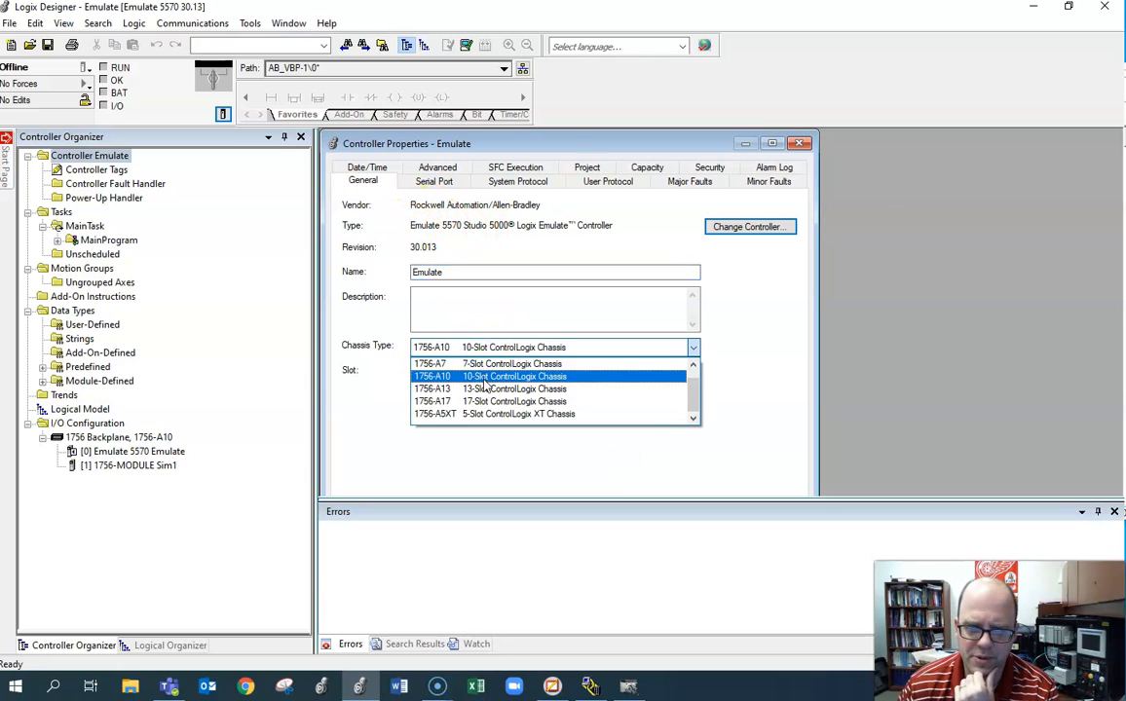
pyautogui.click(484, 377)
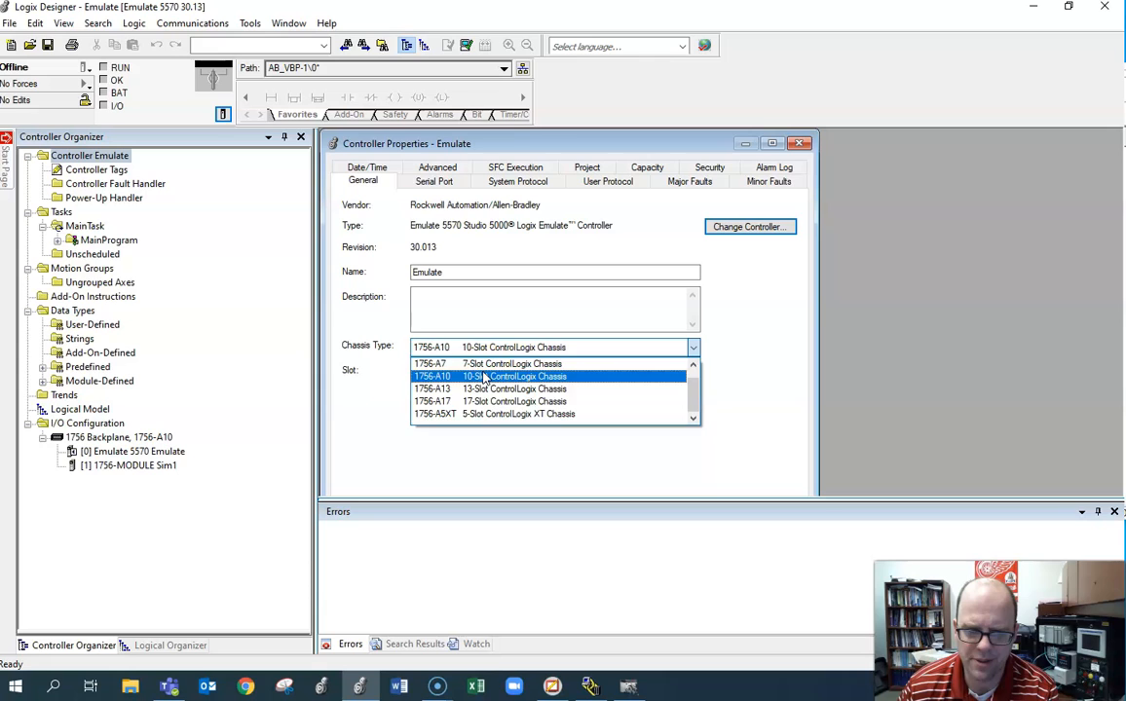
pyautogui.click(484, 377)
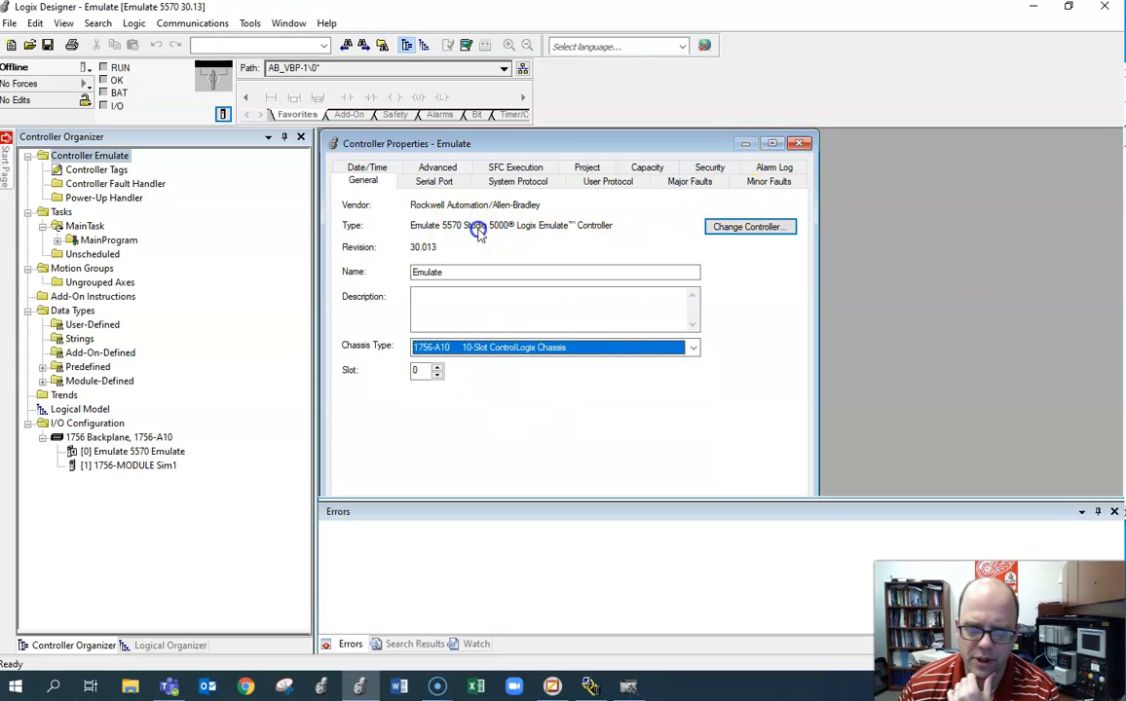
pyautogui.click(802, 145)
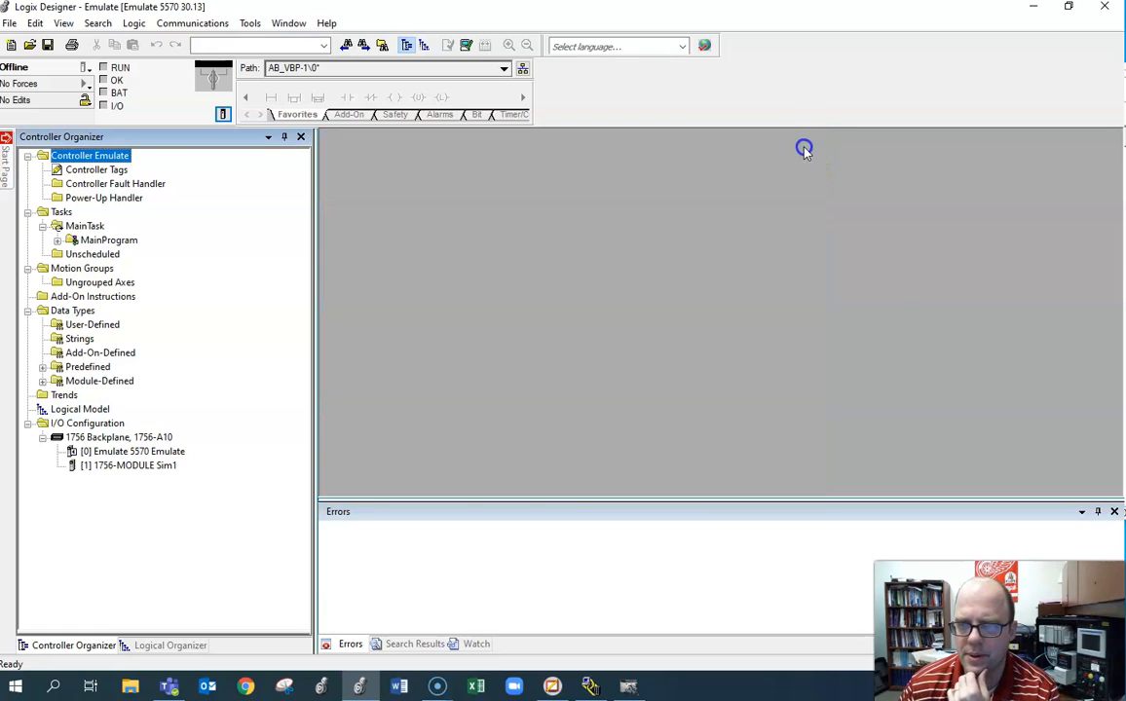
# - Open the Sim1 module properties, capture them with the Snipping Tool as a reference, and close the properties in Logix Designer
pyautogui.doubleClick(146, 468)
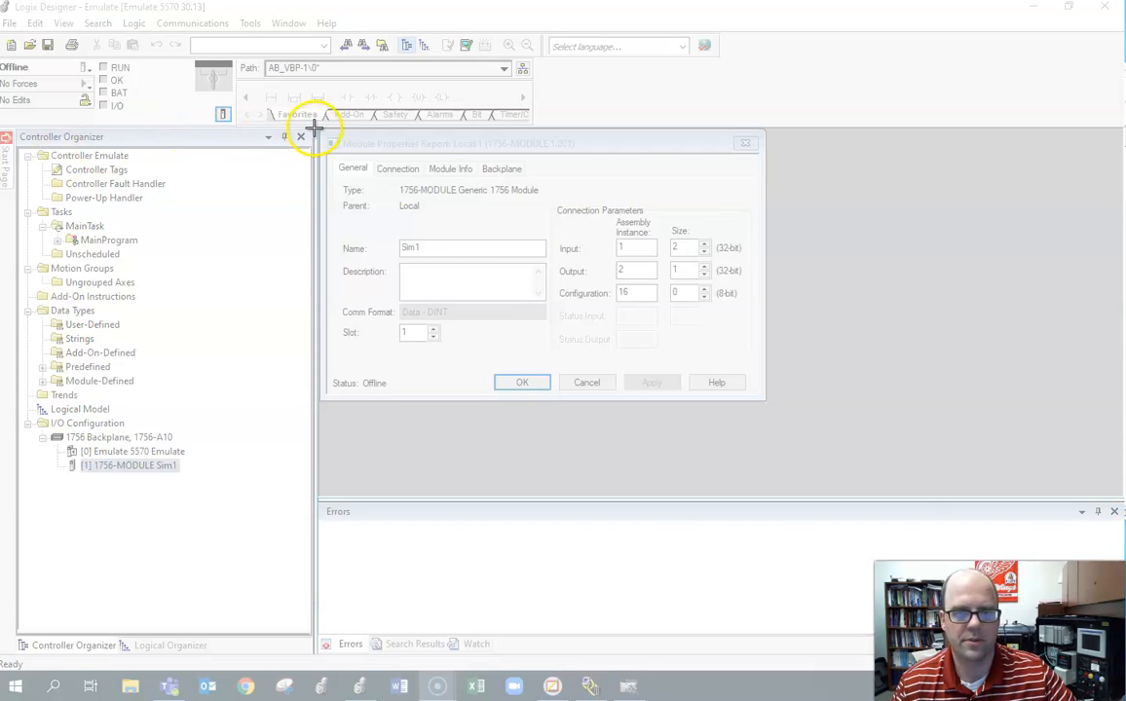
pyautogui.moveTo(311, 128); pyautogui.dragTo(781, 404)
pyautogui.moveTo(588, 15); pyautogui.dragTo(938, 66)
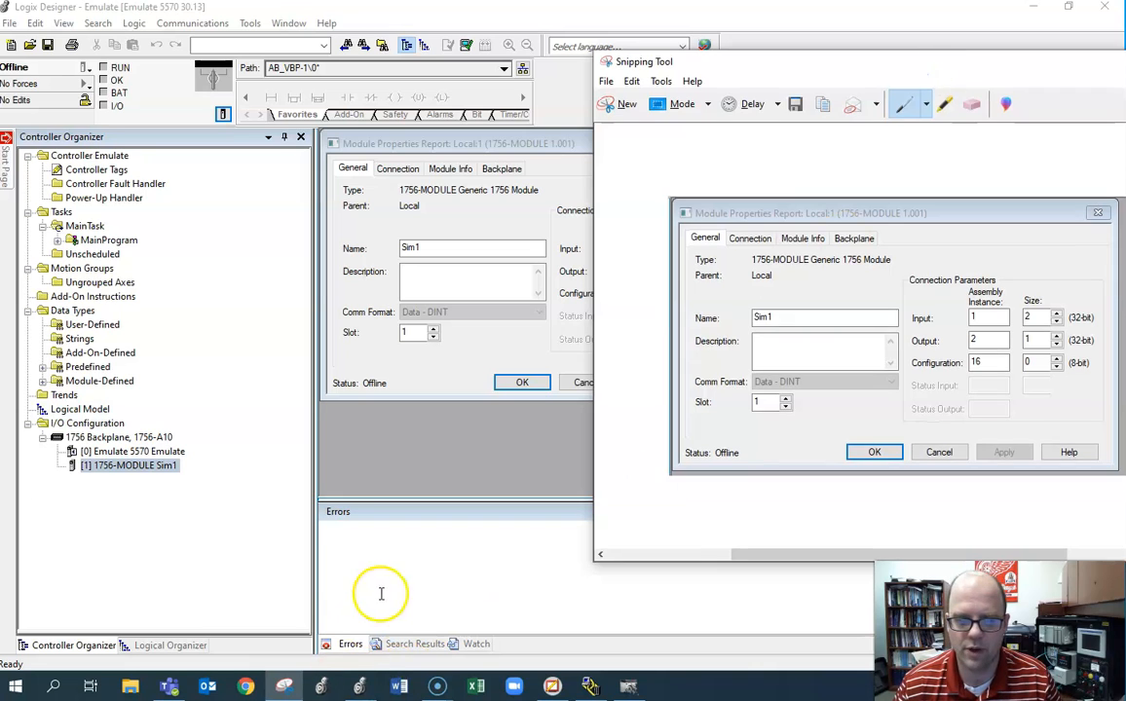
pyautogui.click(381, 593)
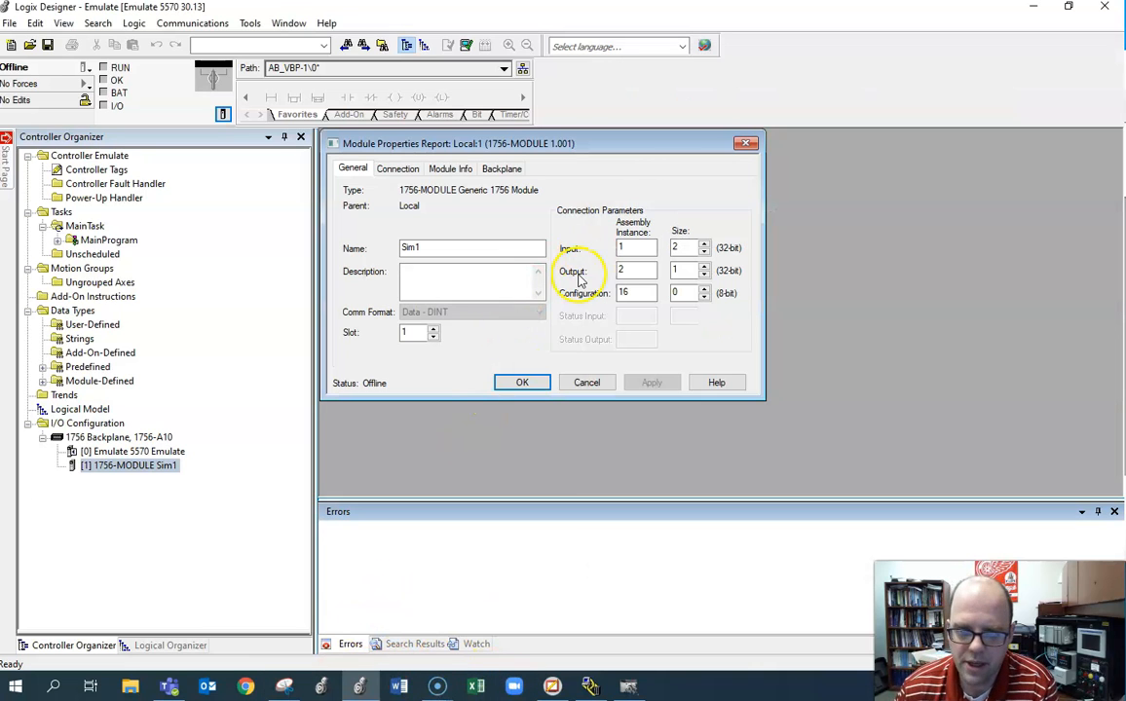
pyautogui.click(526, 382)
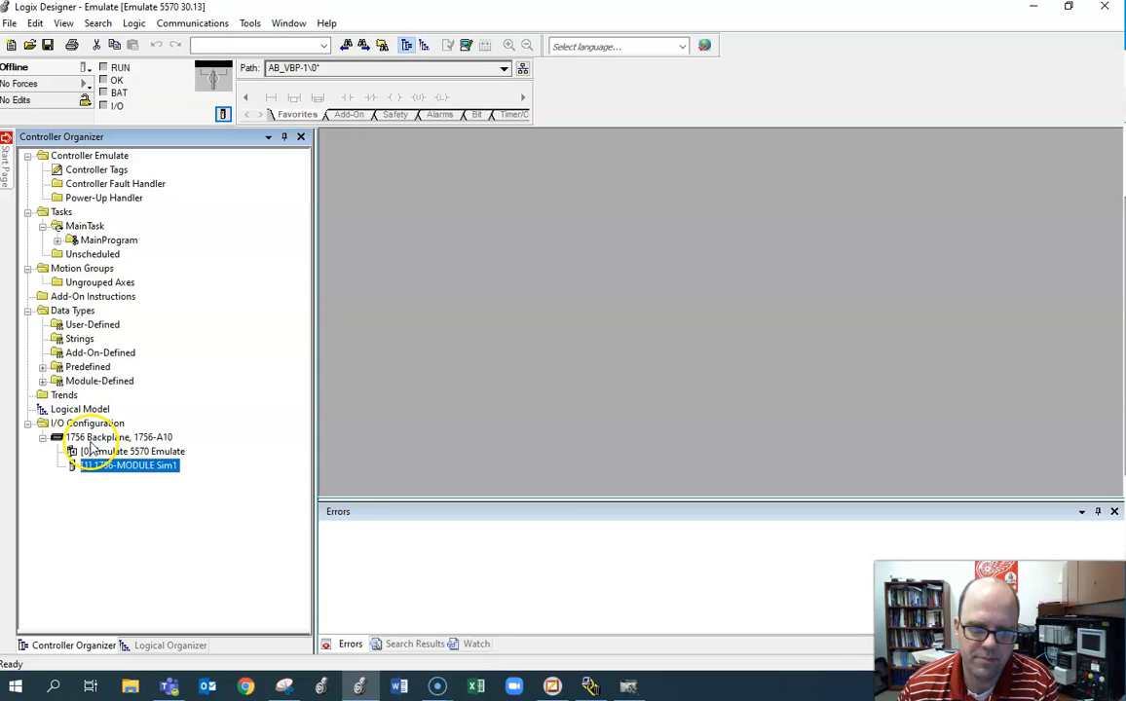
# - Open the module catalog for a new I/O Configuration module and check the installed modules in the Logix Emulate chassis
pyautogui.click(437, 687)
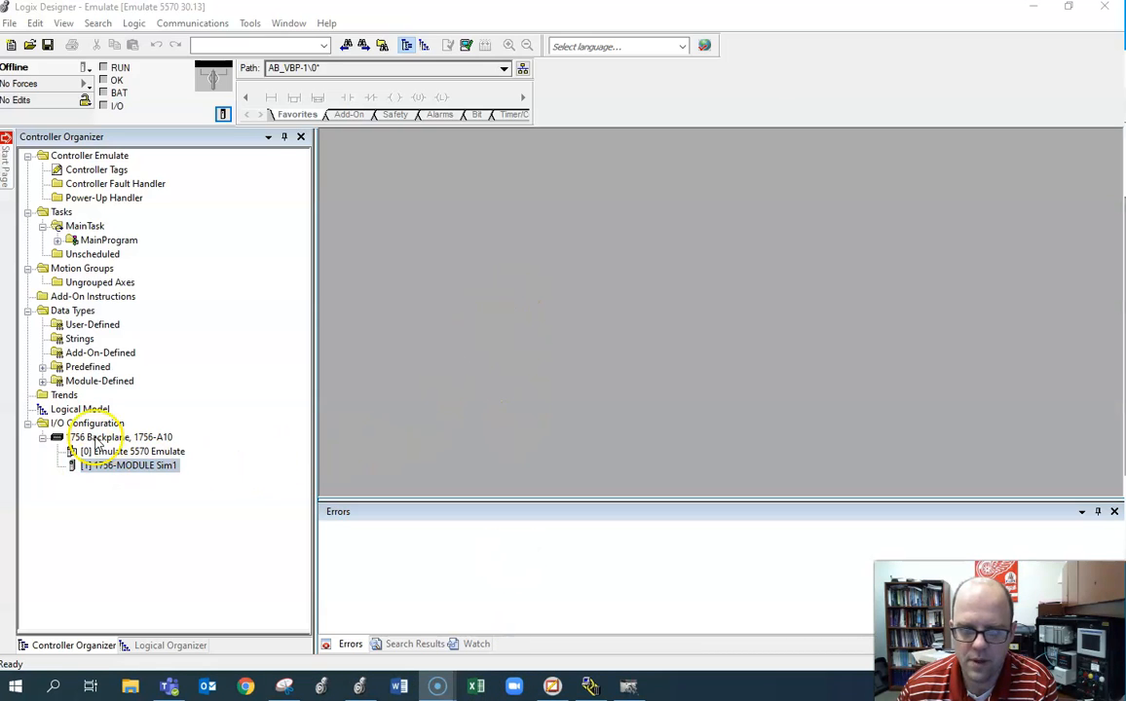
pyautogui.rightClick(95, 424)
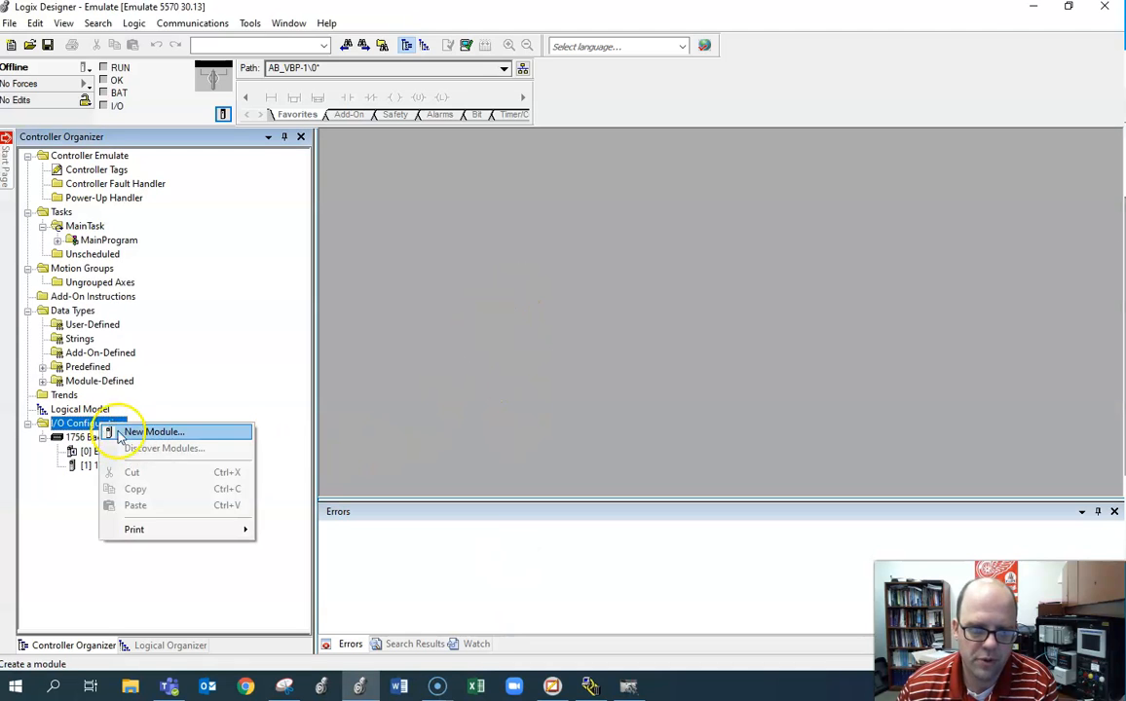
pyautogui.click(146, 431)
pyautogui.click(624, 687)
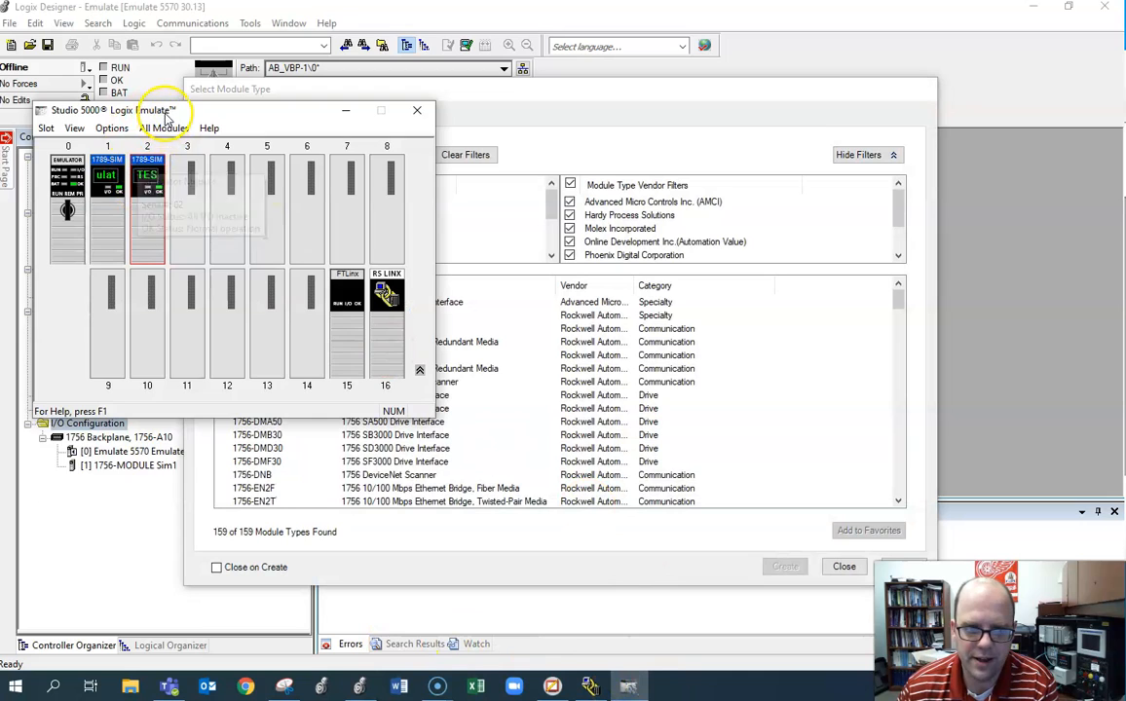
pyautogui.moveTo(165, 115); pyautogui.dragTo(161, 189)
# - Try filtering the module catalog by 1789- and clear the filter
pyautogui.click(241, 154)
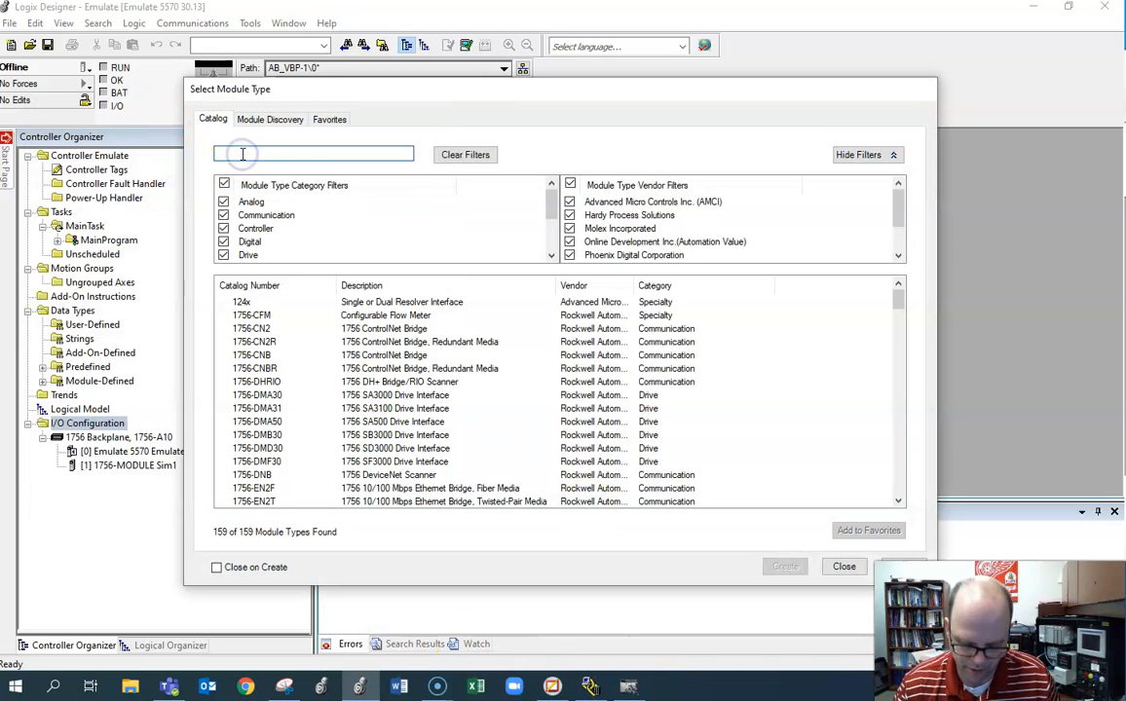
pyautogui.write('1789')
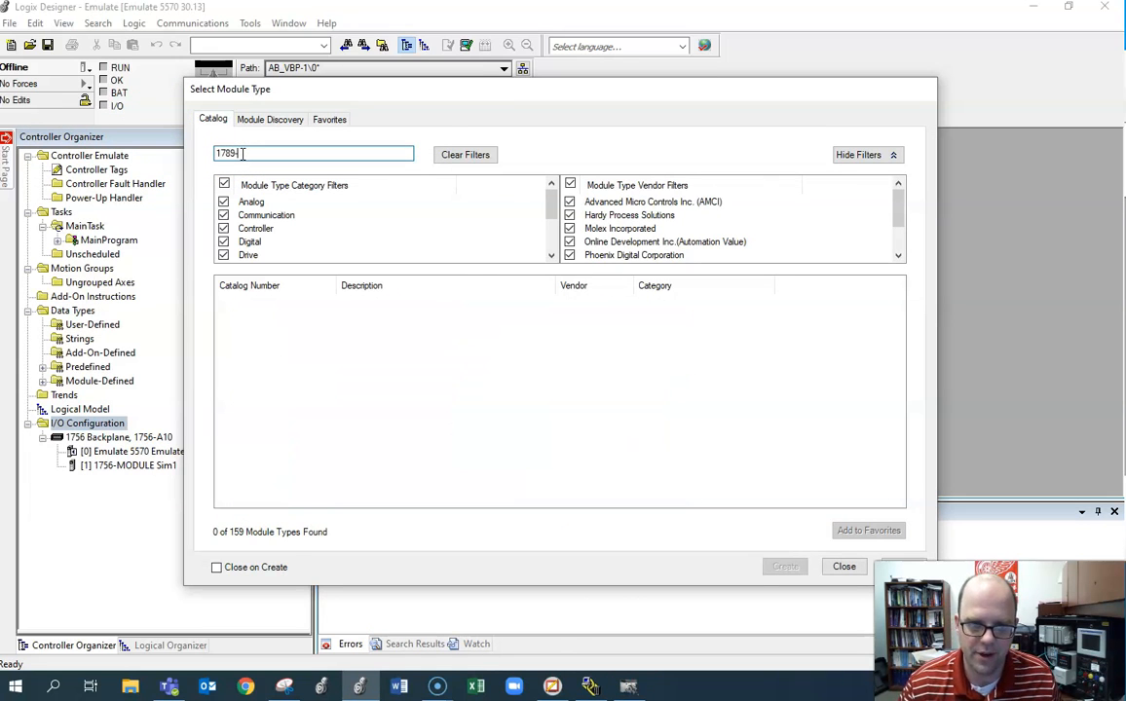
pyautogui.write('-')
pyautogui.press('BackSpace')
pyautogui.press('BackSpace')
pyautogui.press('BackSpace')
pyautogui.press('BackSpace')
pyautogui.press('BackSpace')
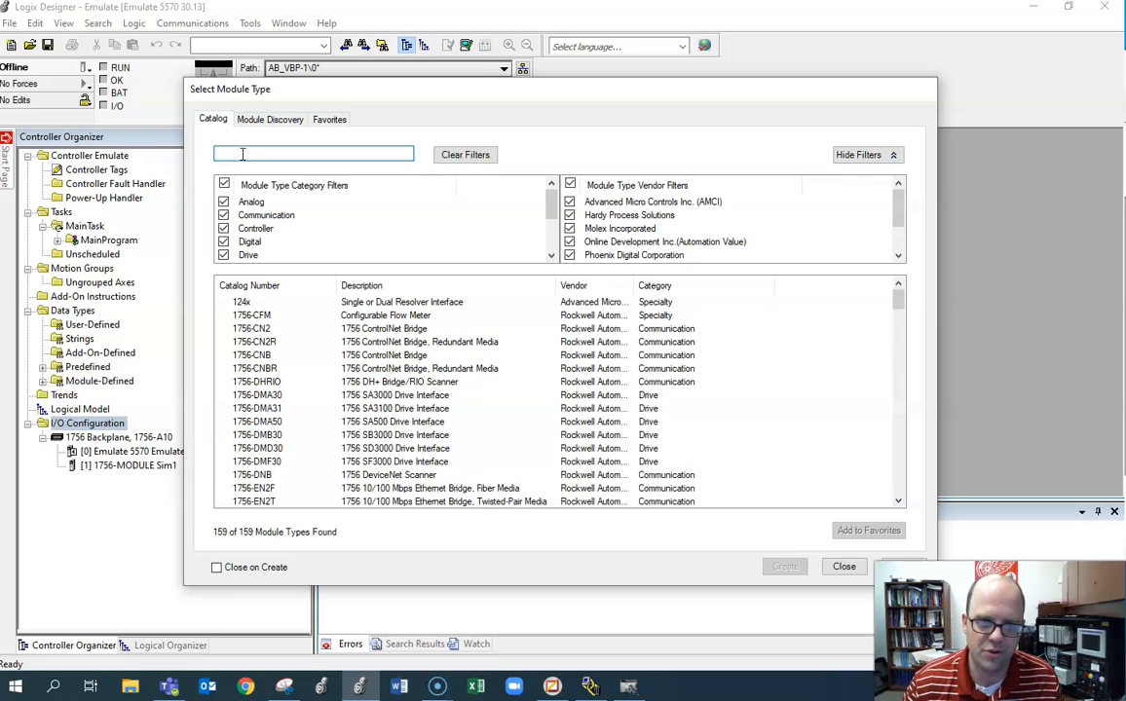
# - Filter the module catalog by 1756-mo and start a new 1756-MODULE Generic 1756 Module named Sim2
pyautogui.write('1755')
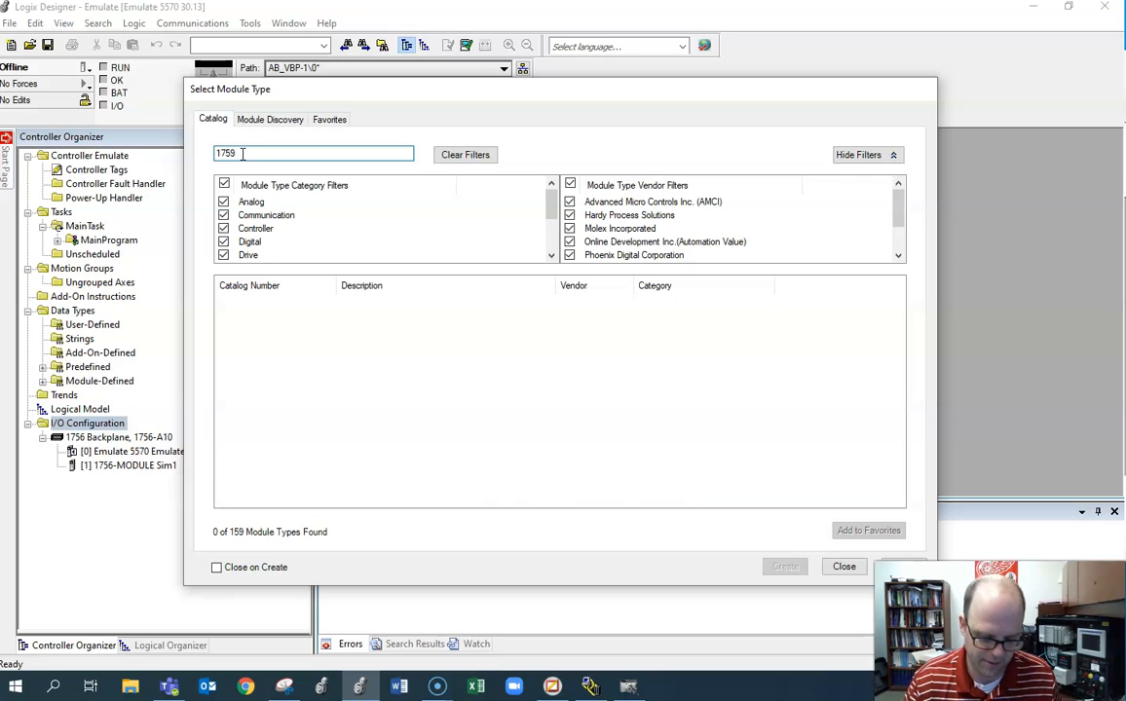
pyautogui.press('BackSpace')
pyautogui.write('6-')
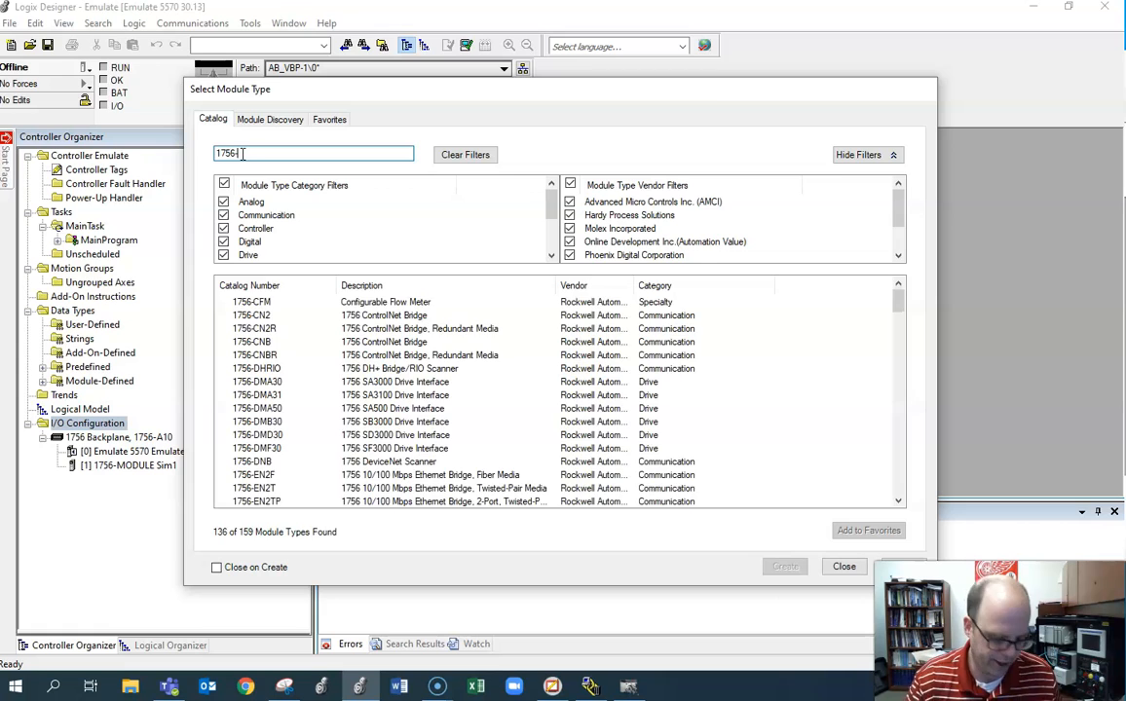
pyautogui.write('0')
pyautogui.press('BackSpace')
pyautogui.press('BackSpace')
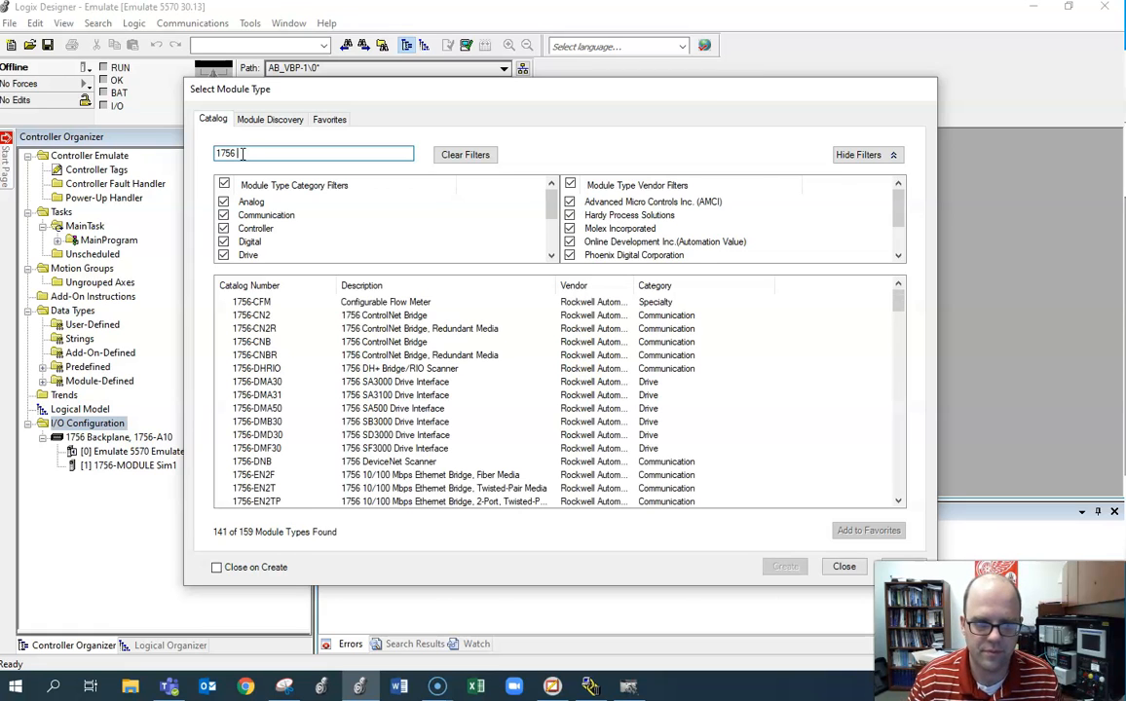
pyautogui.write('-')
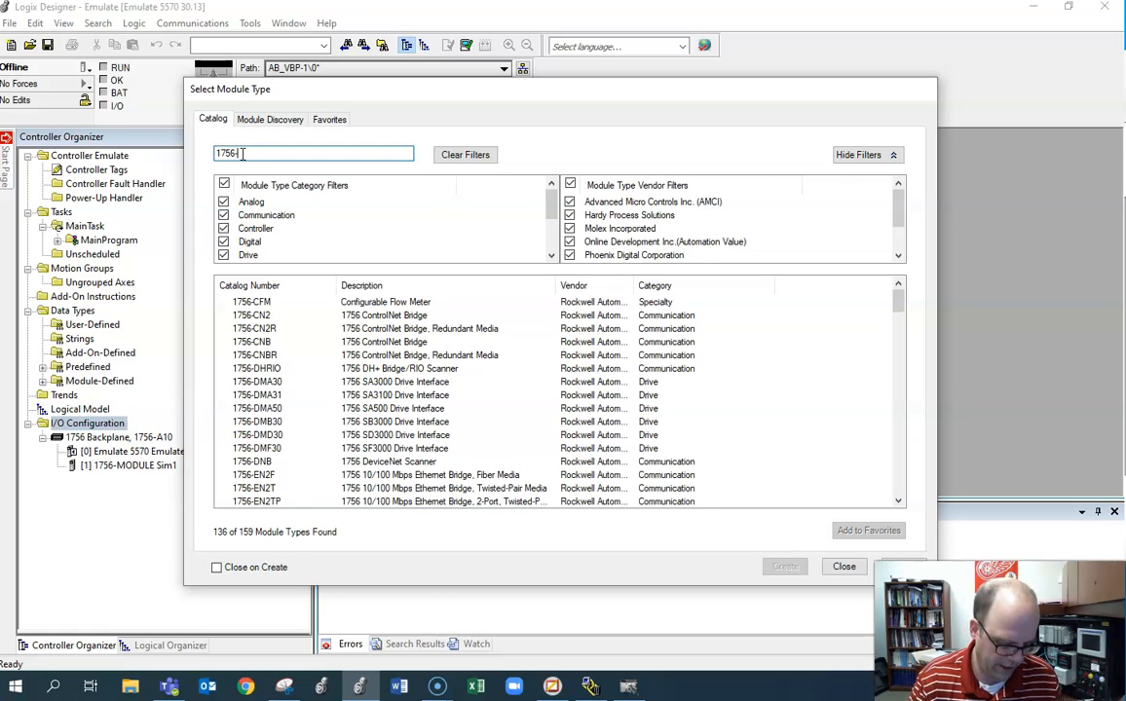
pyautogui.write('mo')
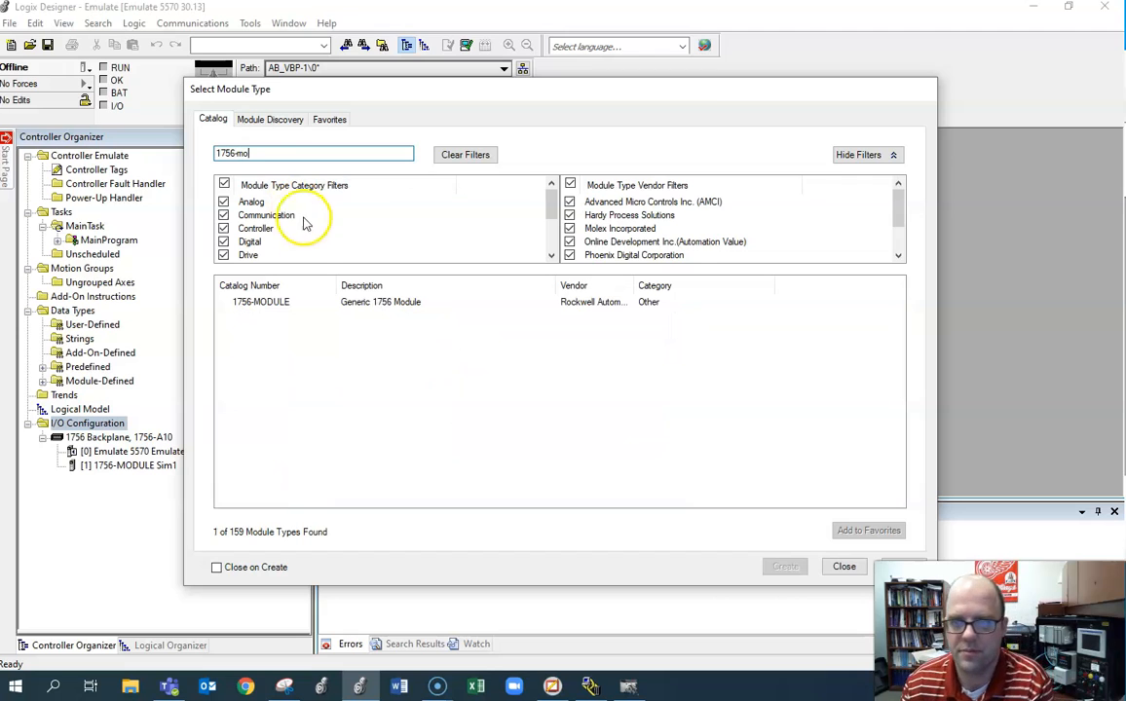
pyautogui.click(262, 304)
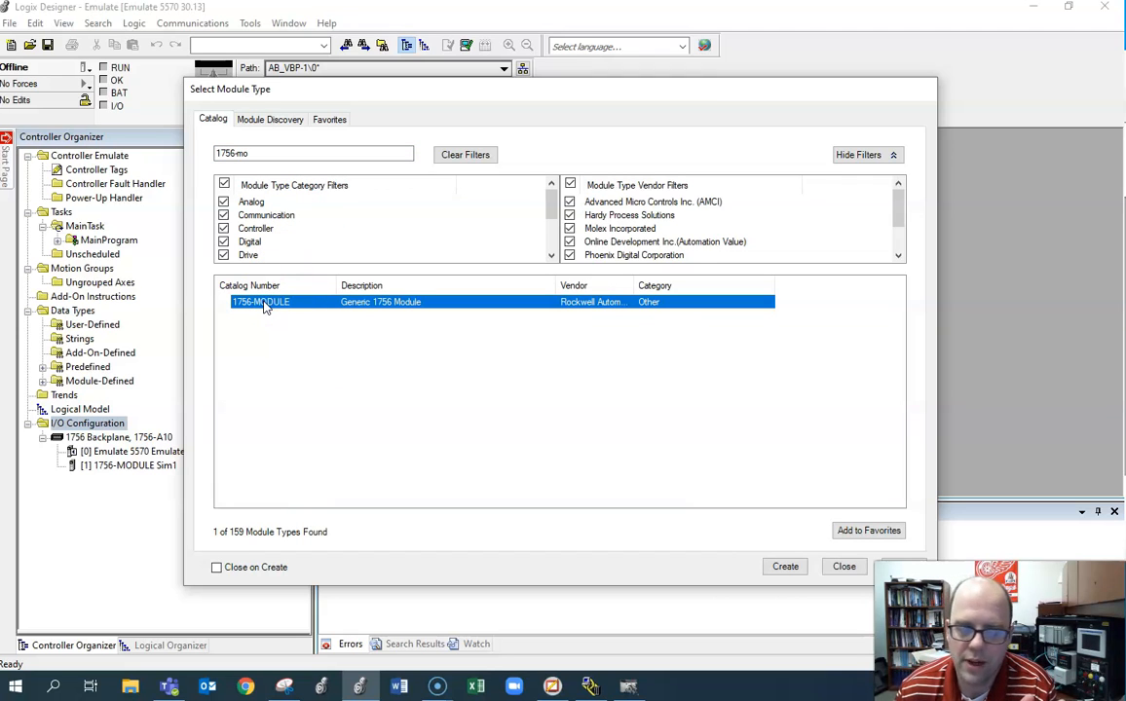
pyautogui.doubleClick(262, 302)
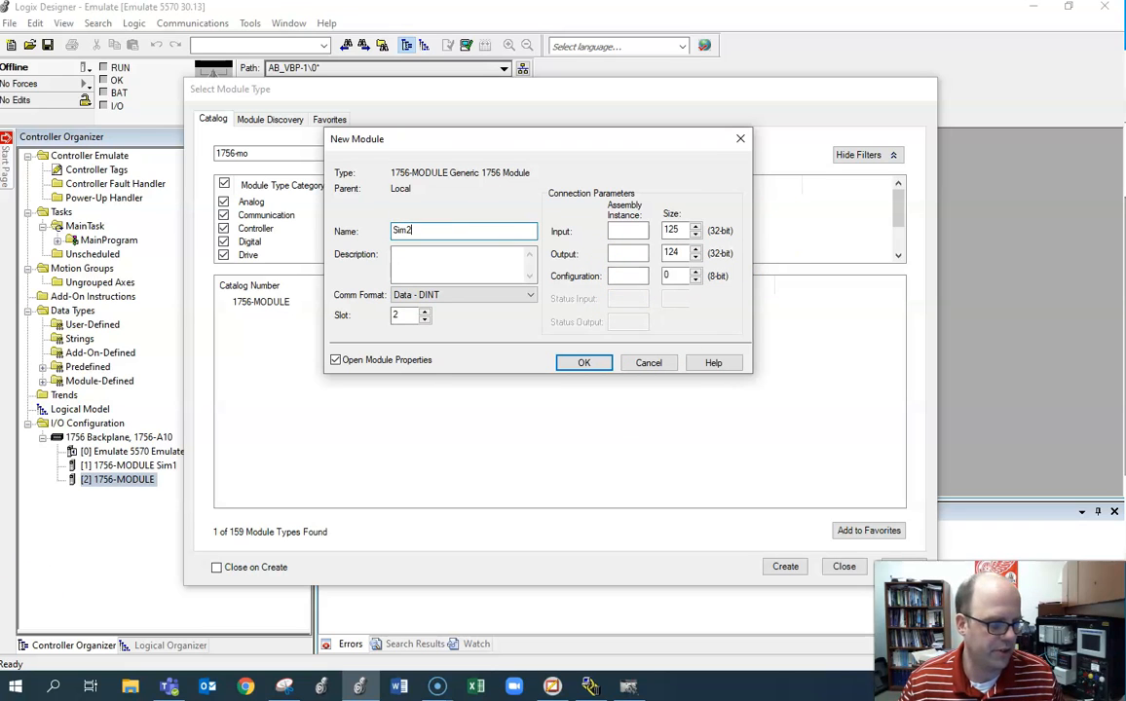
# - Match Sim2's connection parameters to the Sim1 snip: input instance 1 size 2, output instance 2 size 1, configuration instance 16 size 0
pyautogui.click(283, 687)
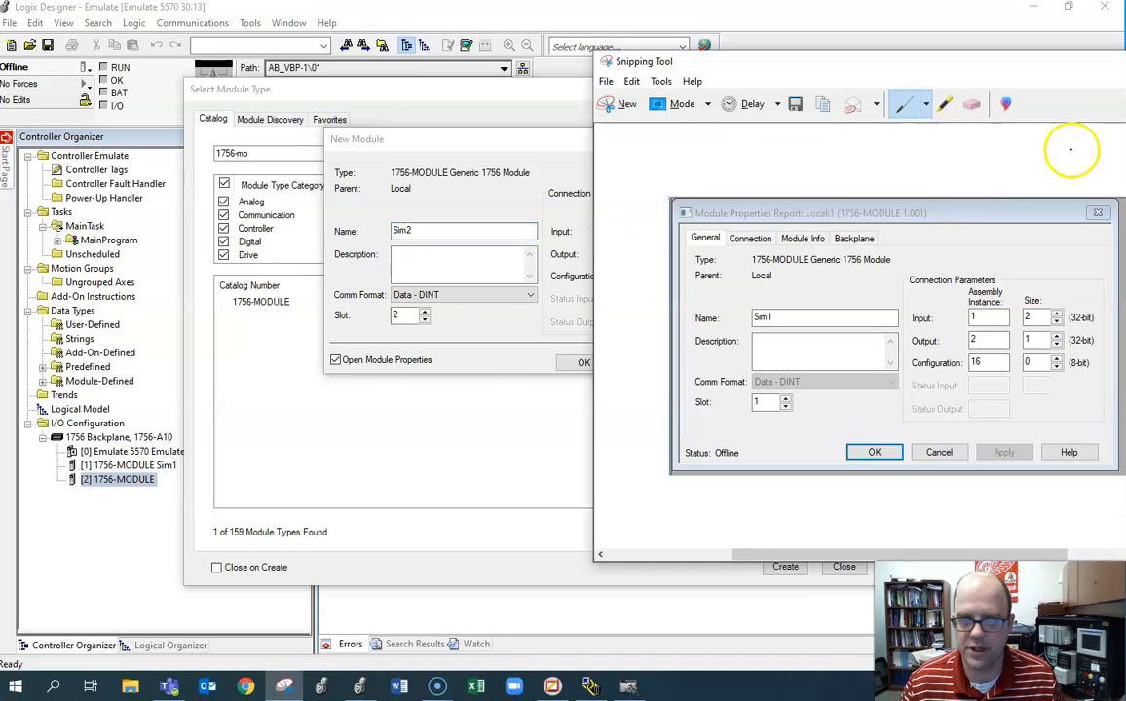
pyautogui.moveTo(484, 144); pyautogui.dragTo(263, 187)
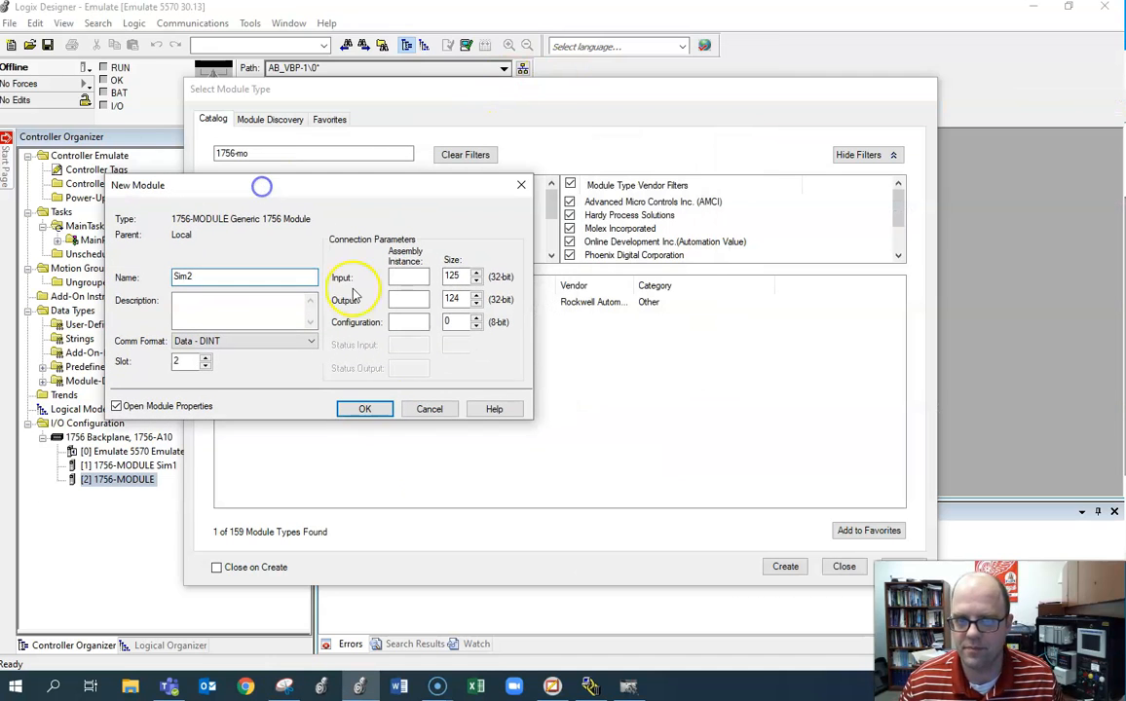
pyautogui.click(283, 687)
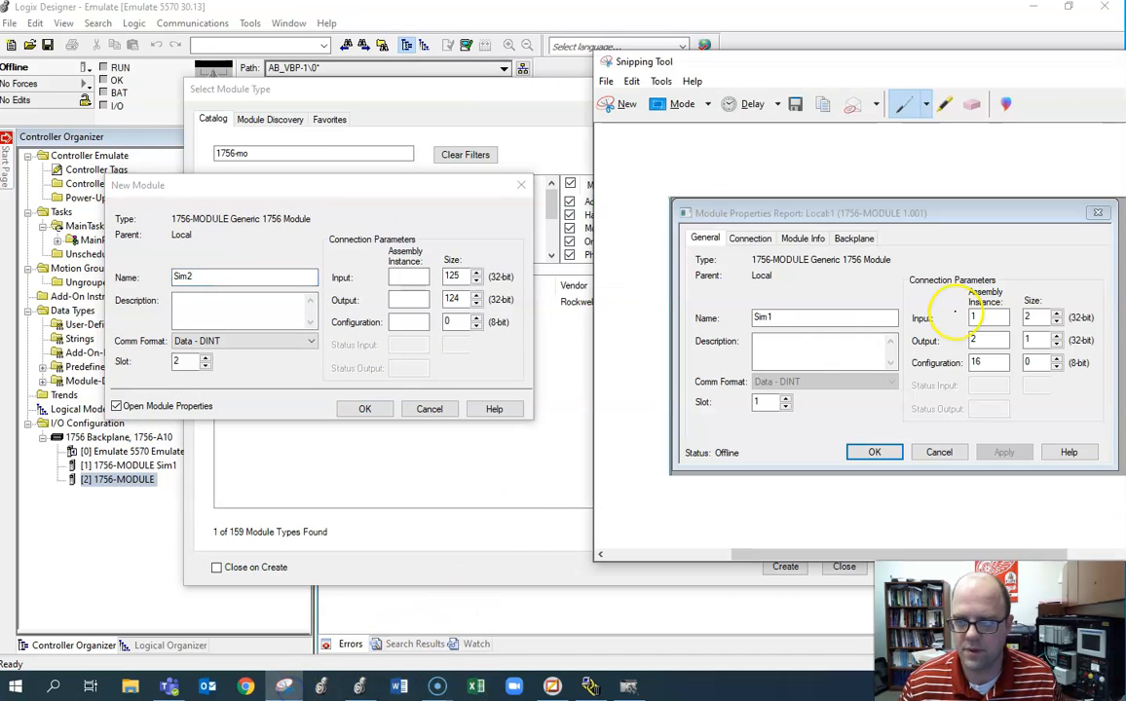
pyautogui.click(400, 278)
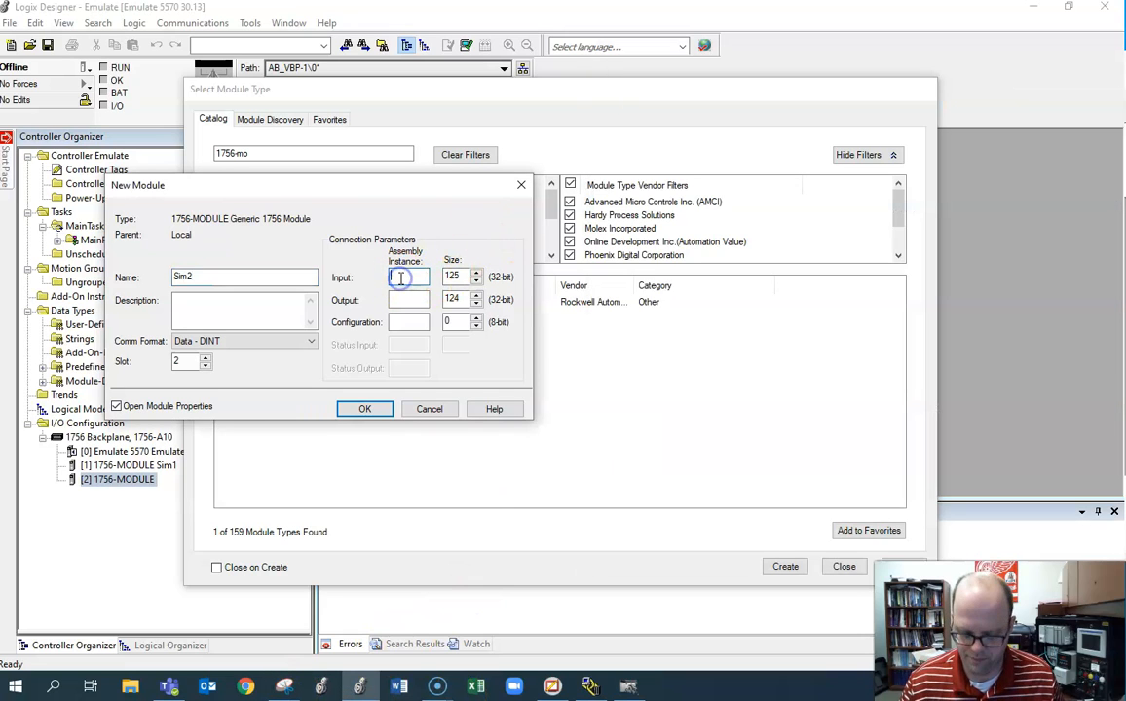
pyautogui.hotkey('alt', 'Tab')
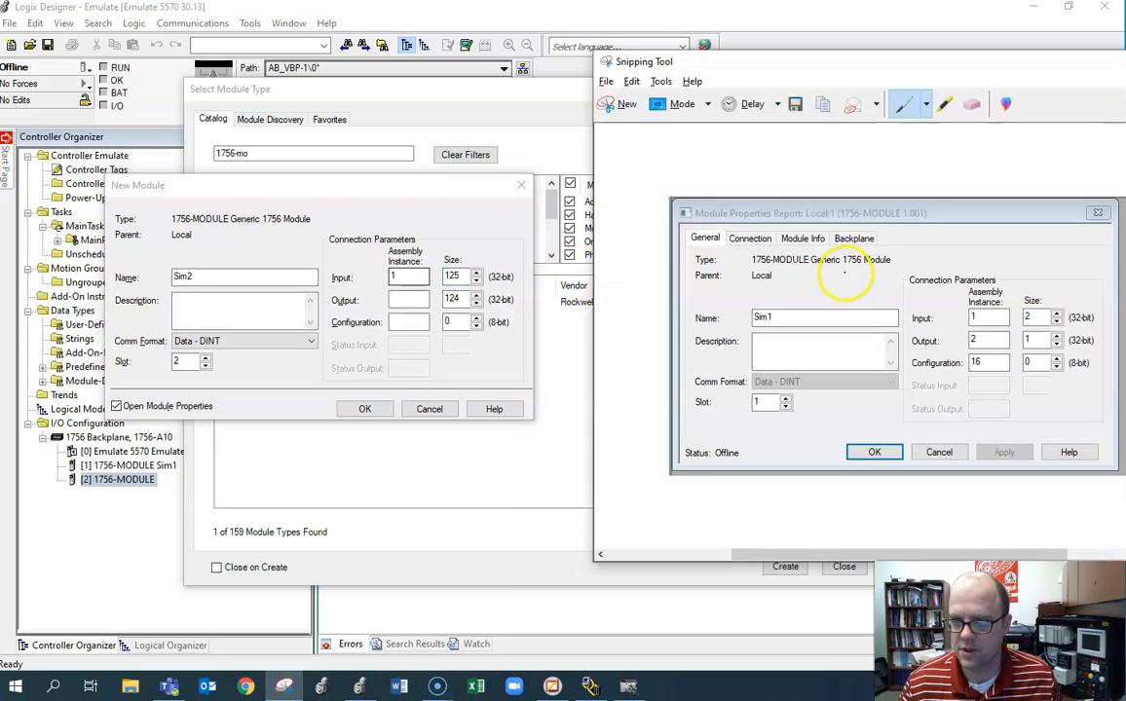
pyautogui.hotkey('alt', 'Tab')
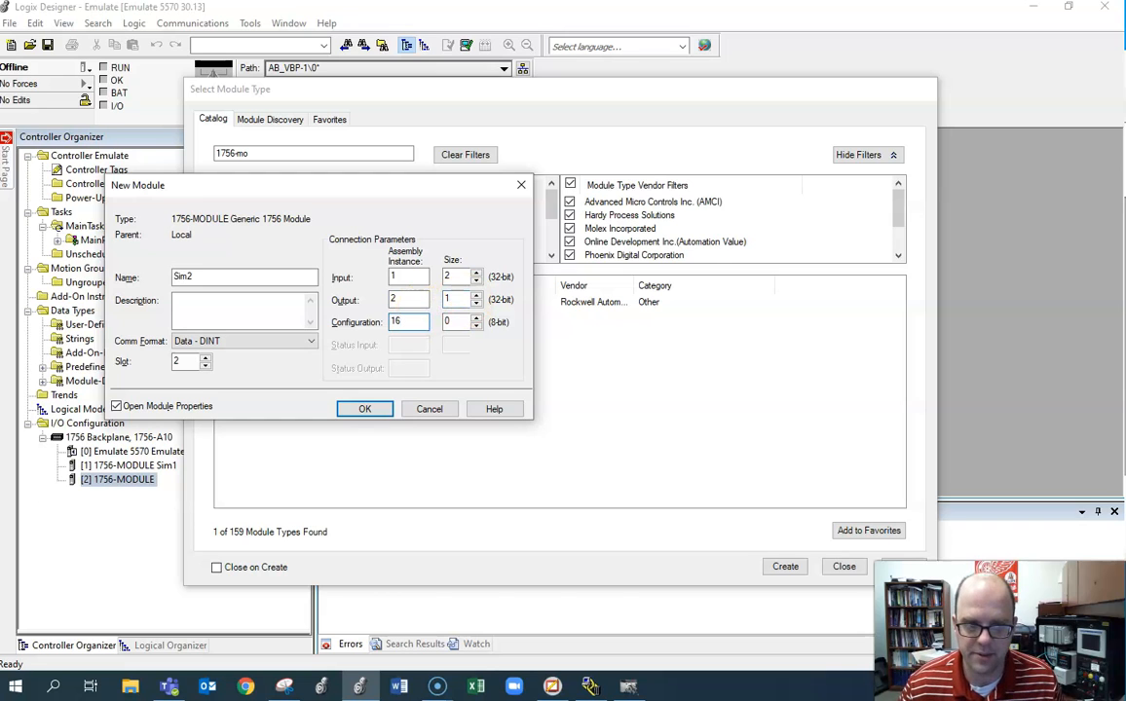
pyautogui.hotkey('alt', 'Tab')
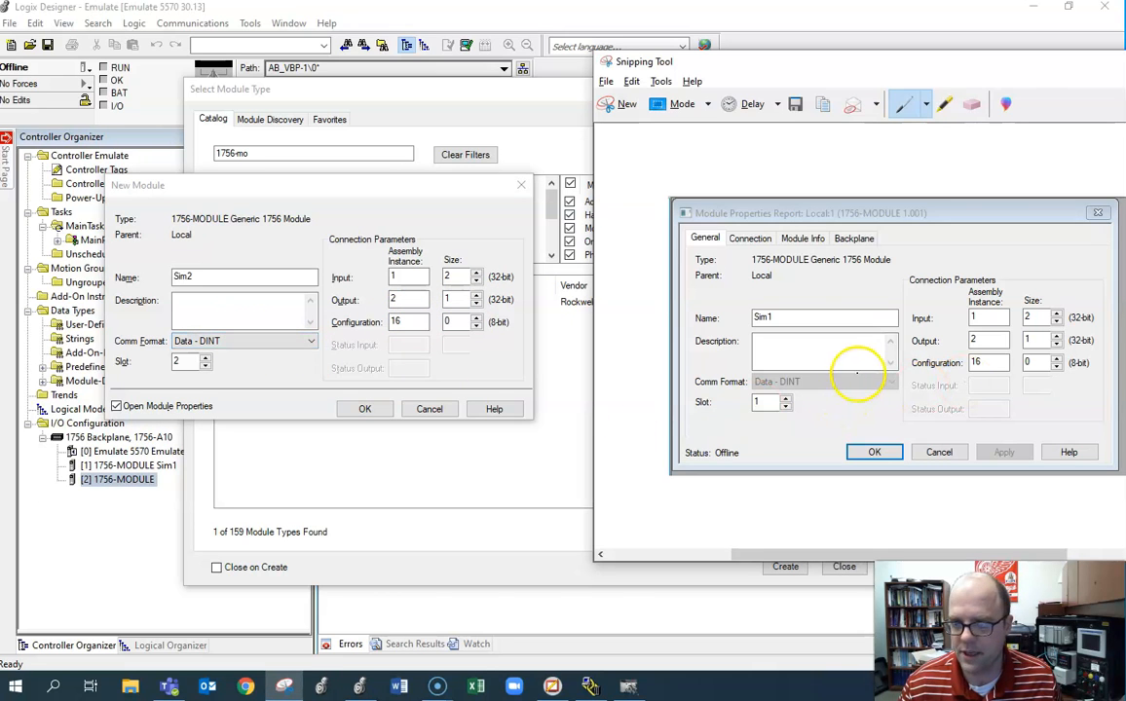
pyautogui.hotkey('alt', 'Tab')
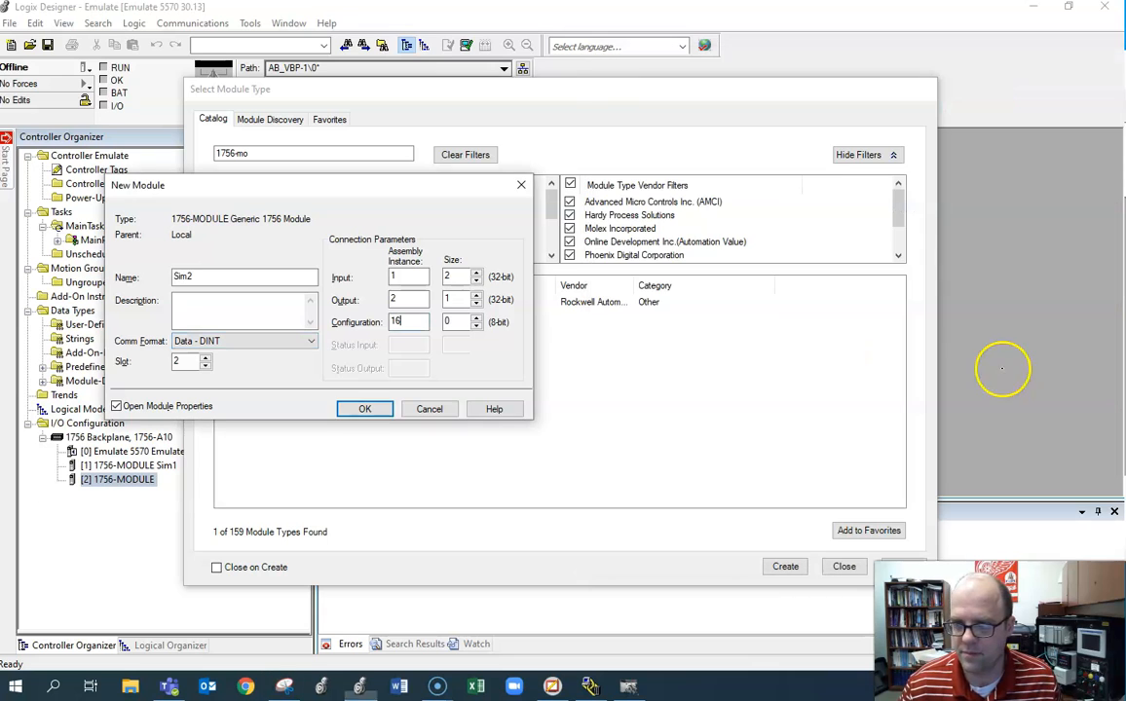
# - Create the Sim2 module in slot 2, review its general properties and accept them
pyautogui.click(366, 409)
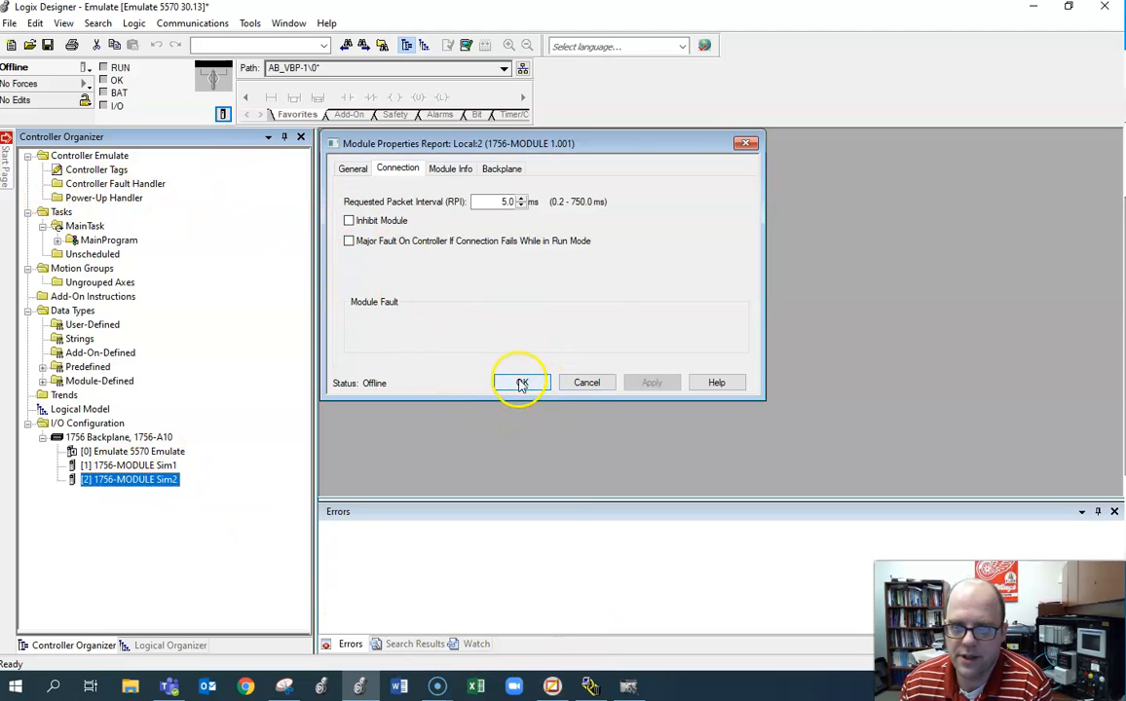
pyautogui.click(353, 168)
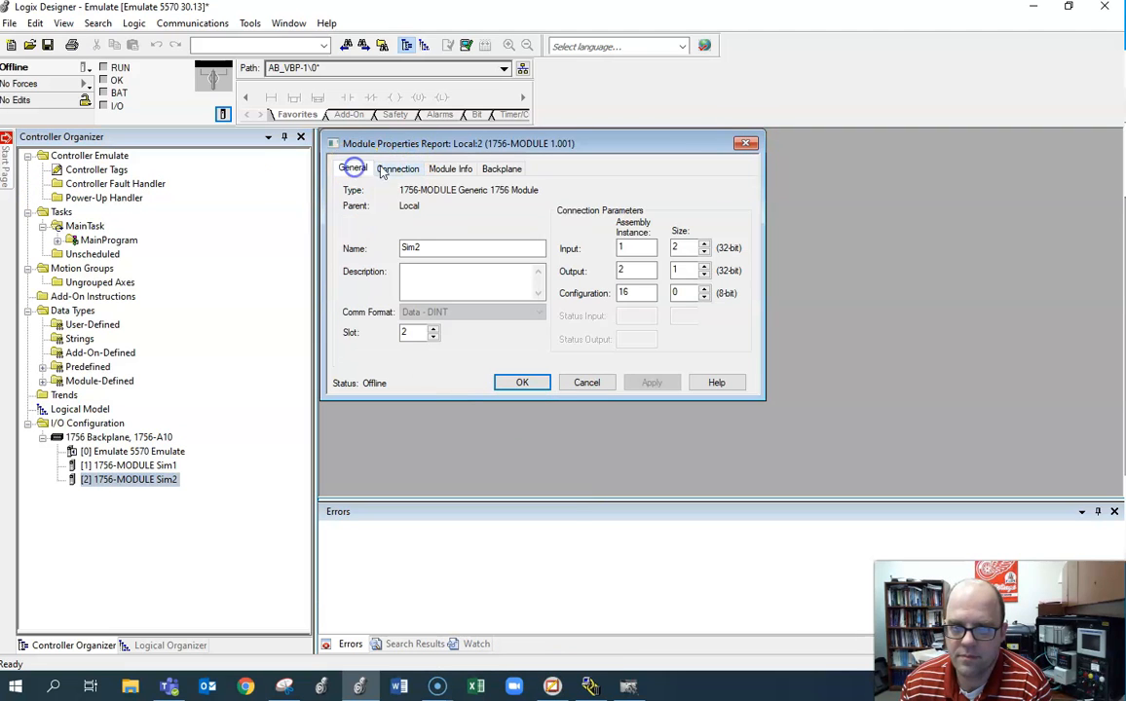
pyautogui.click(523, 383)
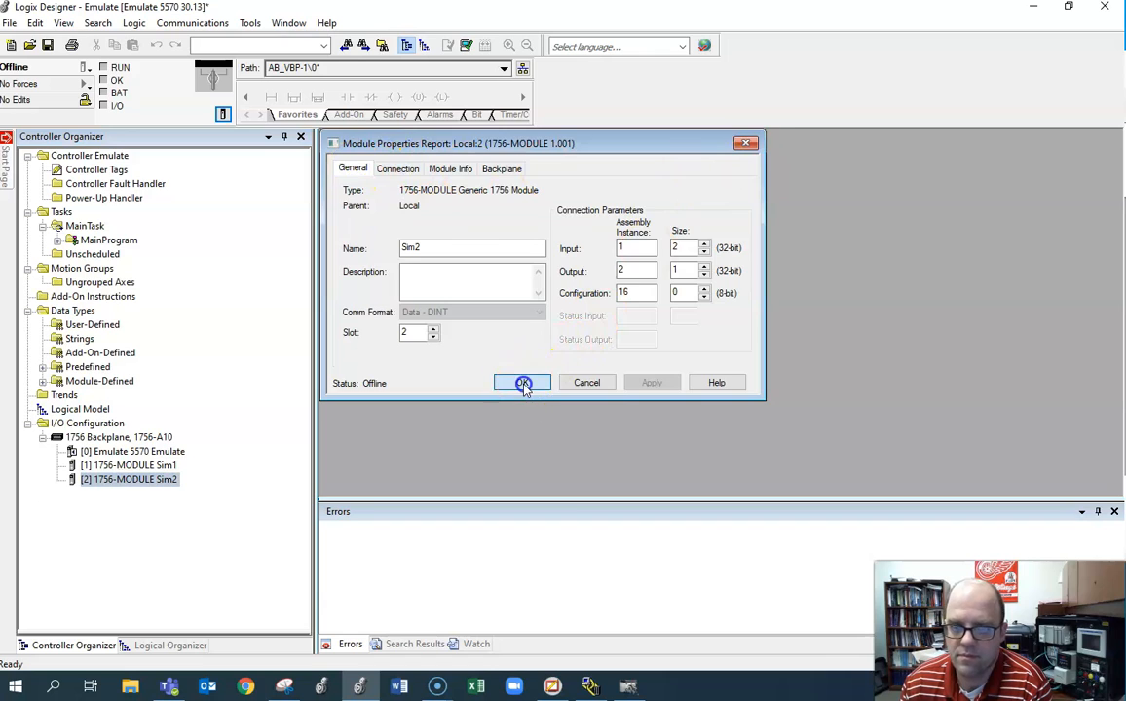
# - Open the controller tags and expand Local:2:I down to its individual data elements
pyautogui.doubleClick(70, 156)
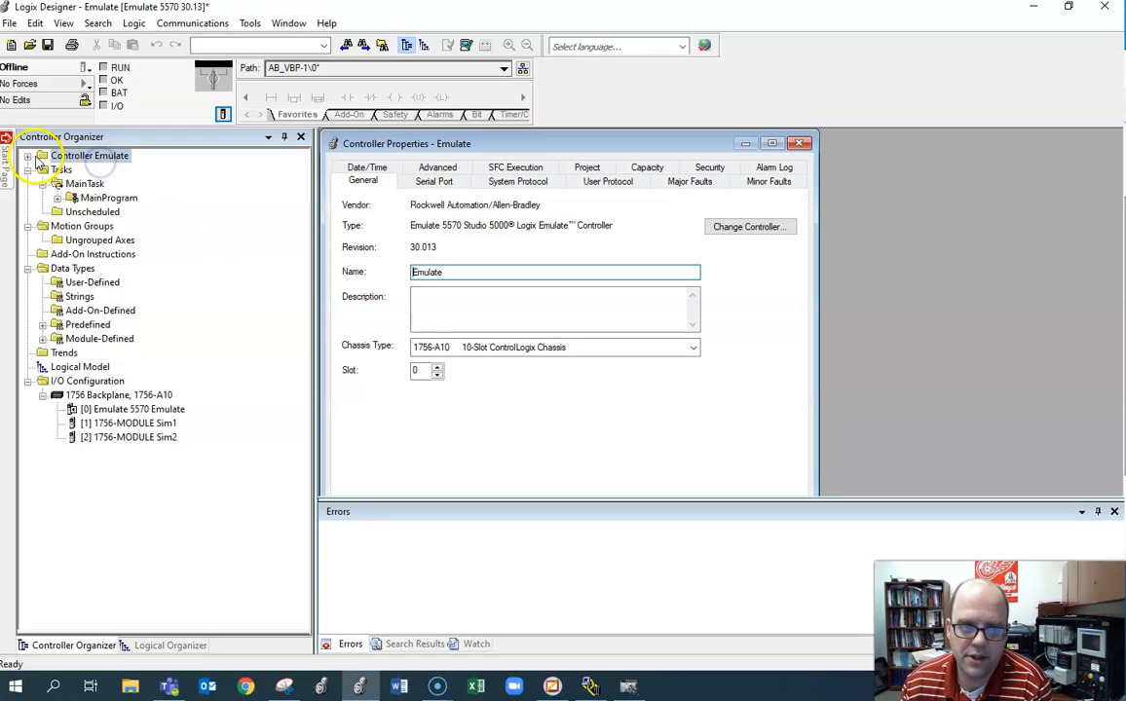
pyautogui.click(29, 156)
pyautogui.click(800, 143)
pyautogui.doubleClick(105, 171)
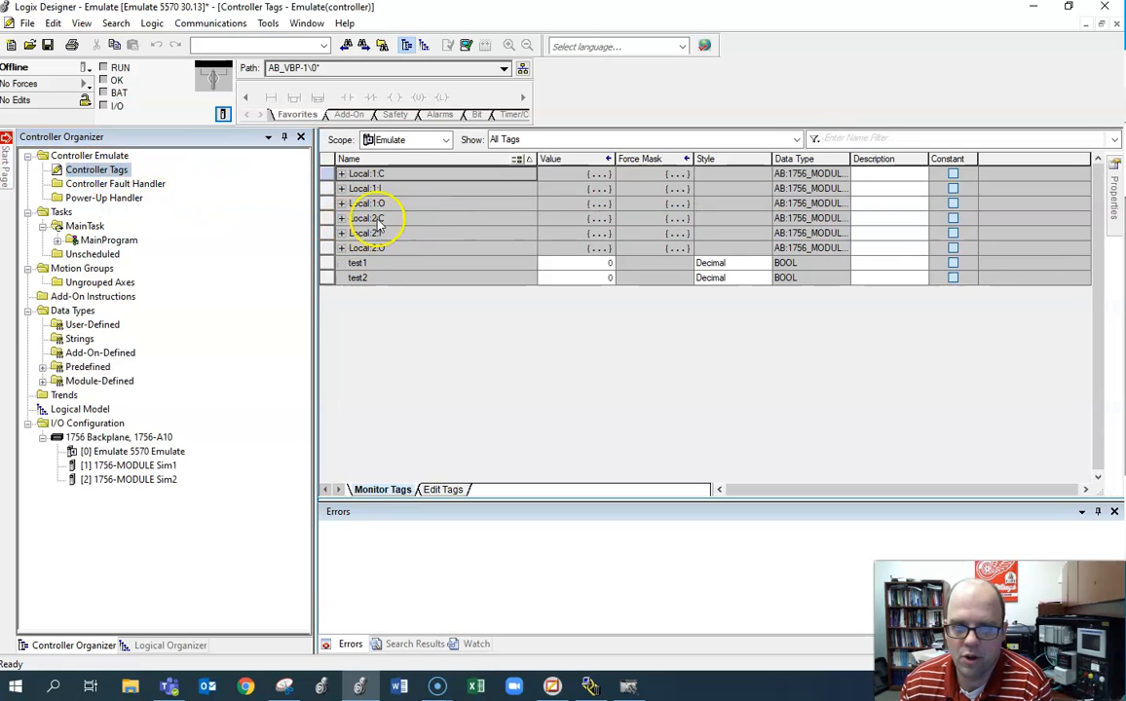
pyautogui.click(341, 233)
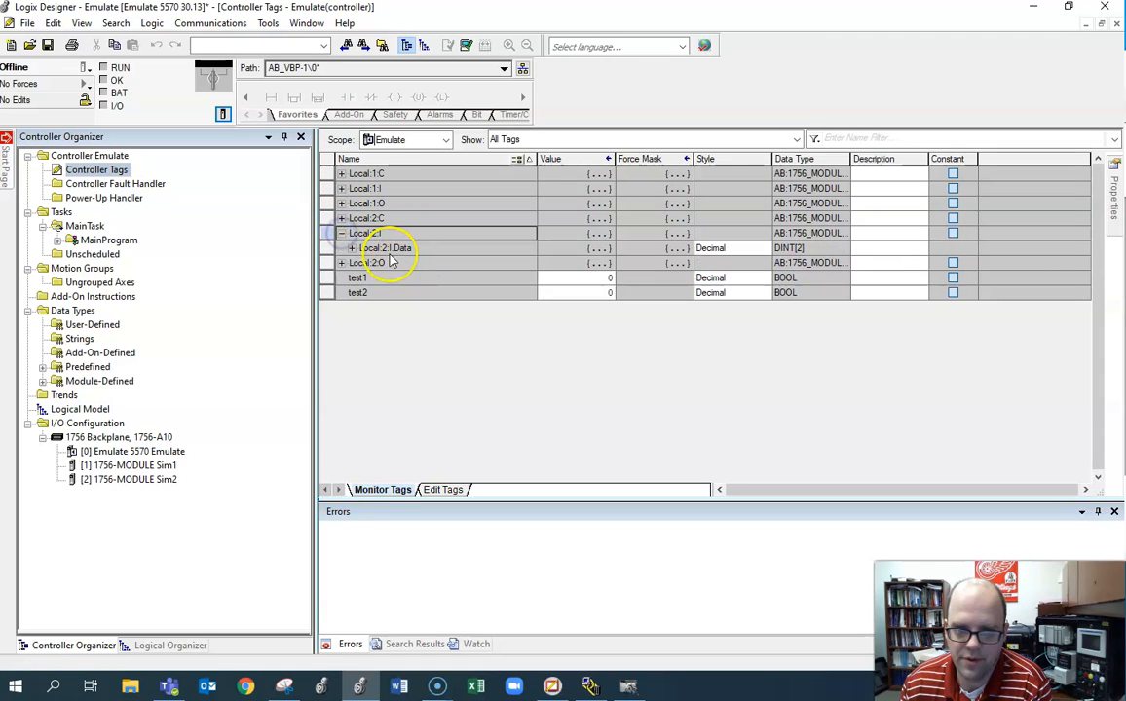
pyautogui.click(352, 247)
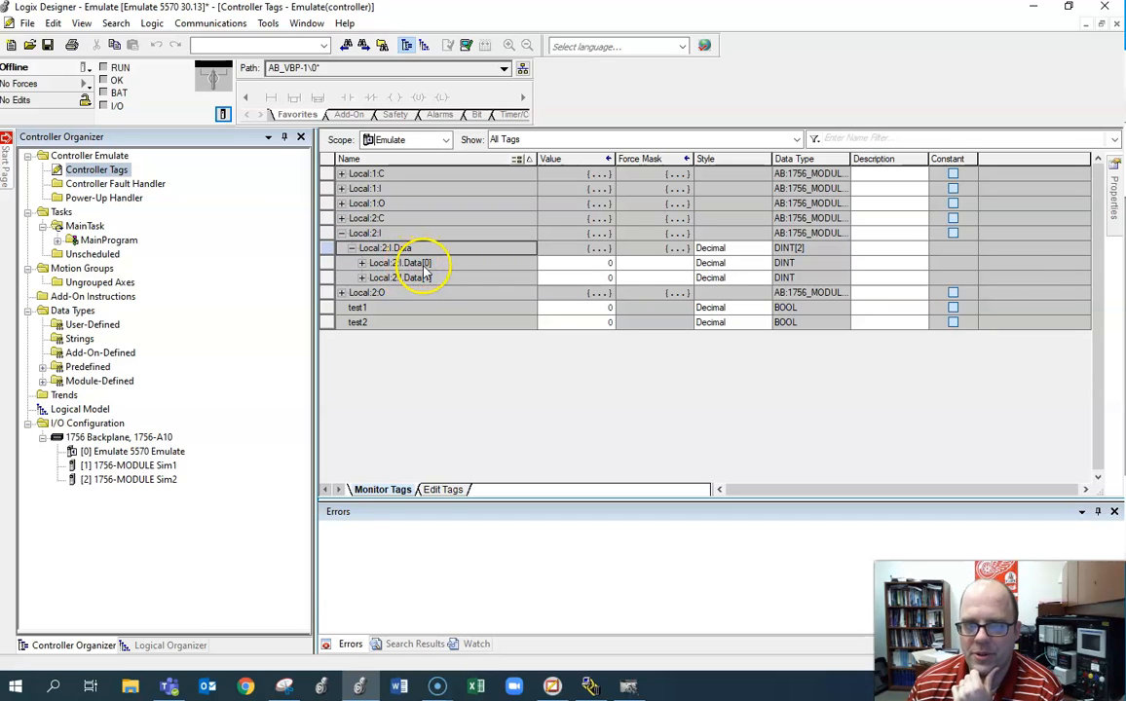
# - Examine the data members of the Local:2:O and Local:2:C tags
pyautogui.click(342, 293)
pyautogui.click(351, 307)
pyautogui.click(352, 307)
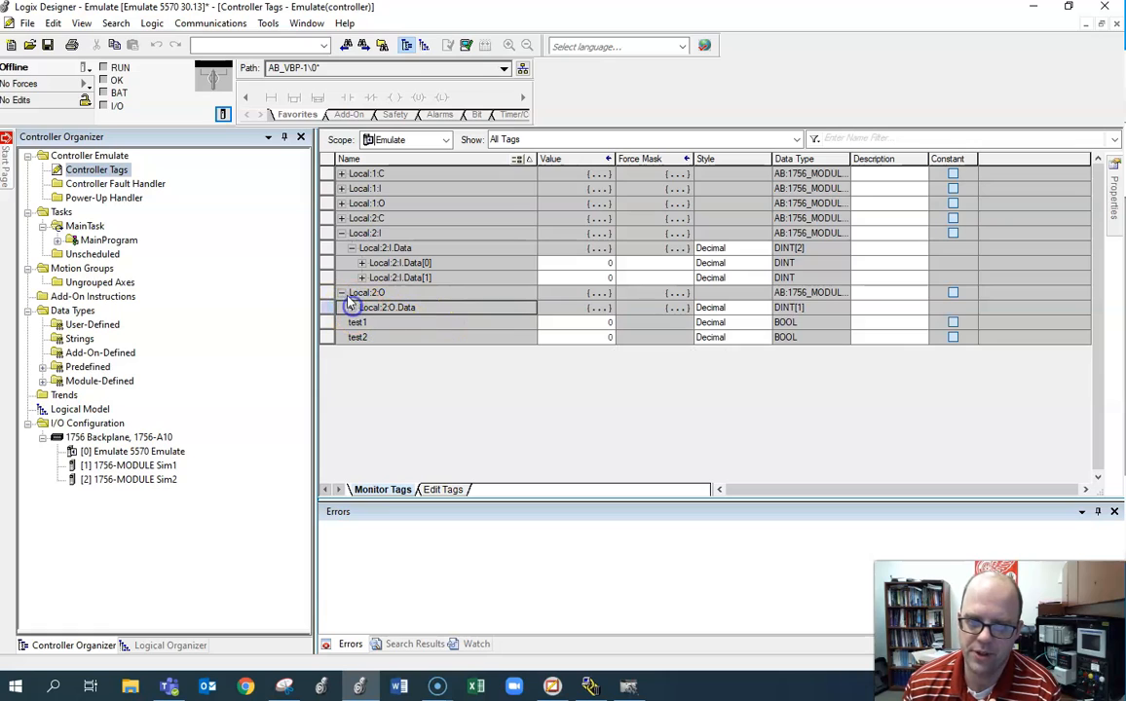
pyautogui.click(342, 293)
pyautogui.click(342, 234)
pyautogui.click(342, 219)
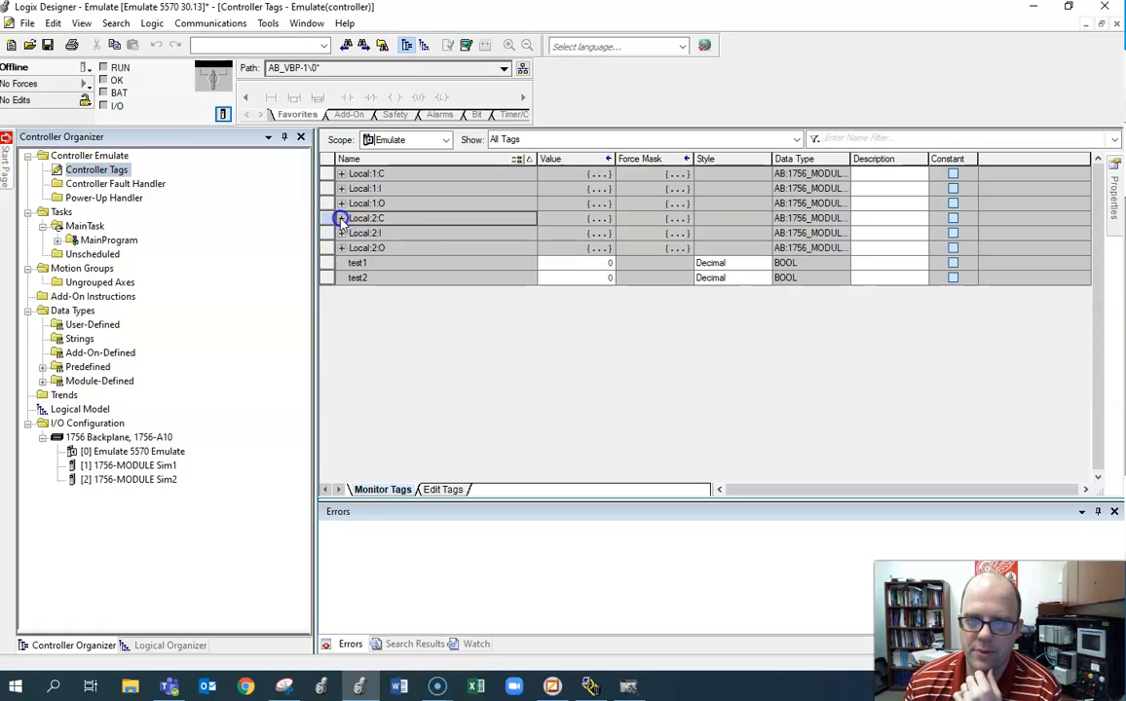
pyautogui.click(351, 234)
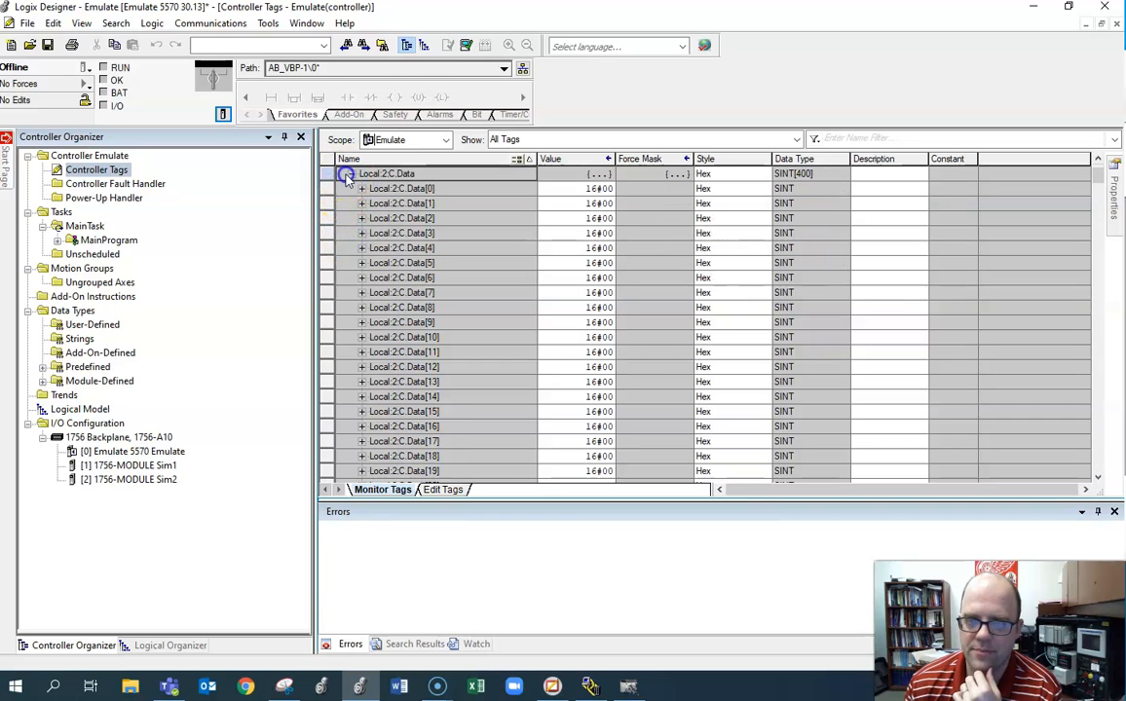
pyautogui.click(345, 174)
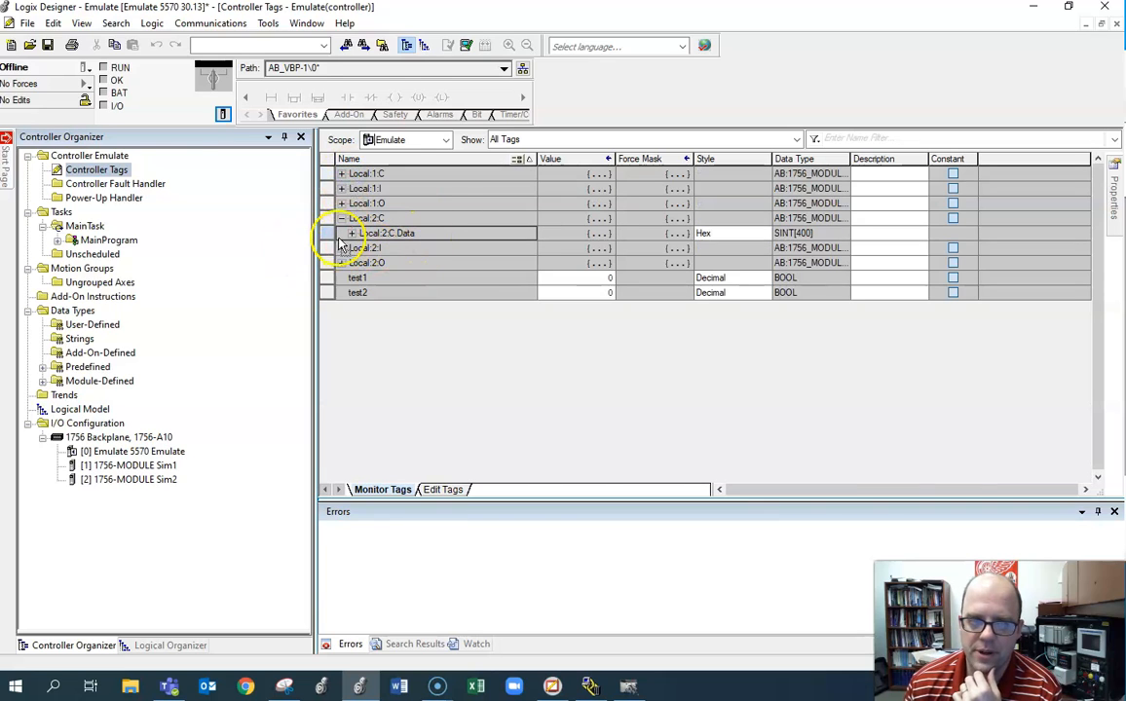
# - Open the MainRoutine of MainProgram and paste a copy of rung 1 as rung 2
pyautogui.click(105, 240)
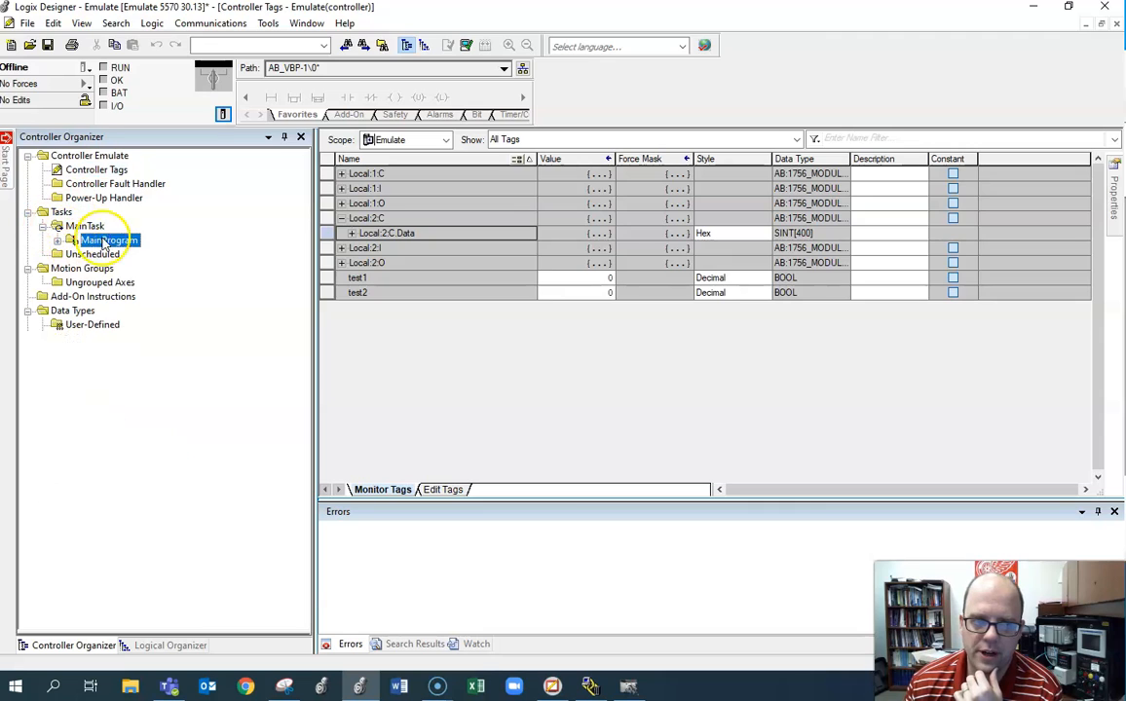
pyautogui.doubleClick(124, 268)
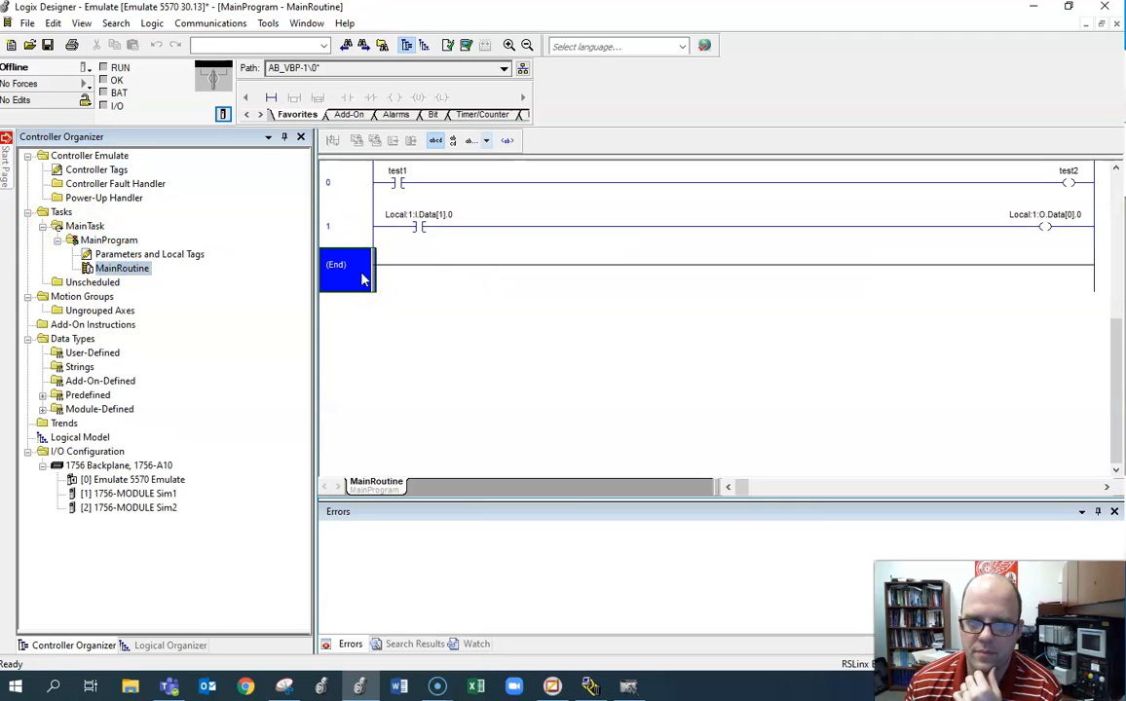
pyautogui.click(343, 241)
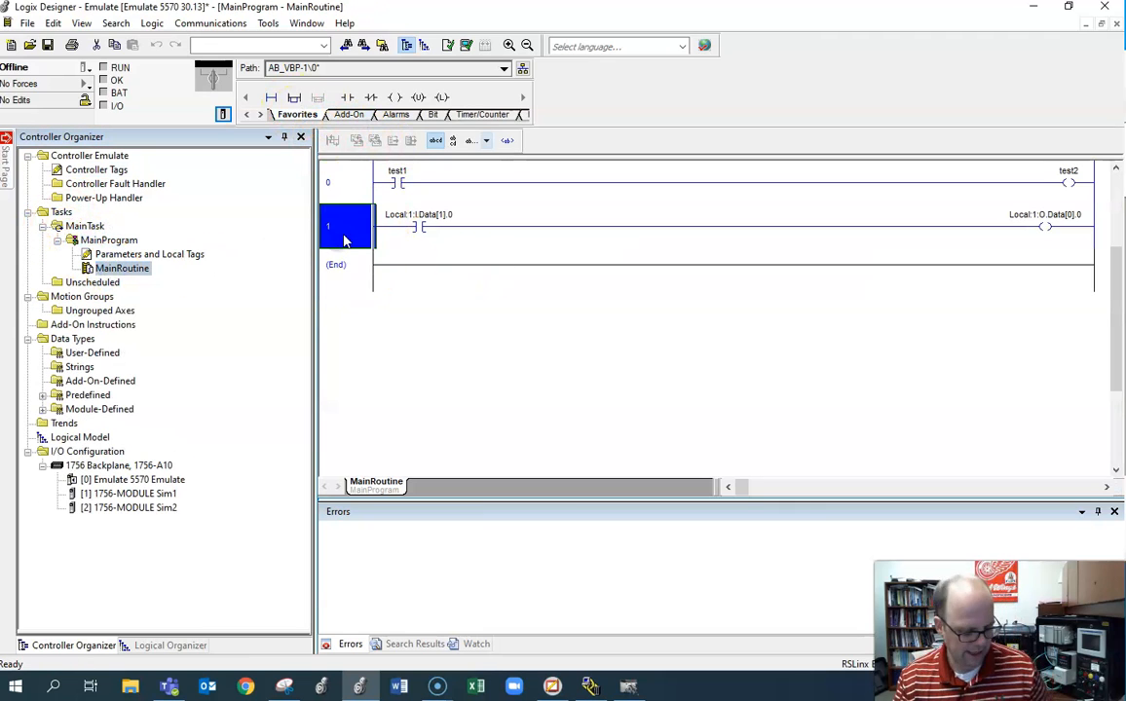
pyautogui.click(366, 267)
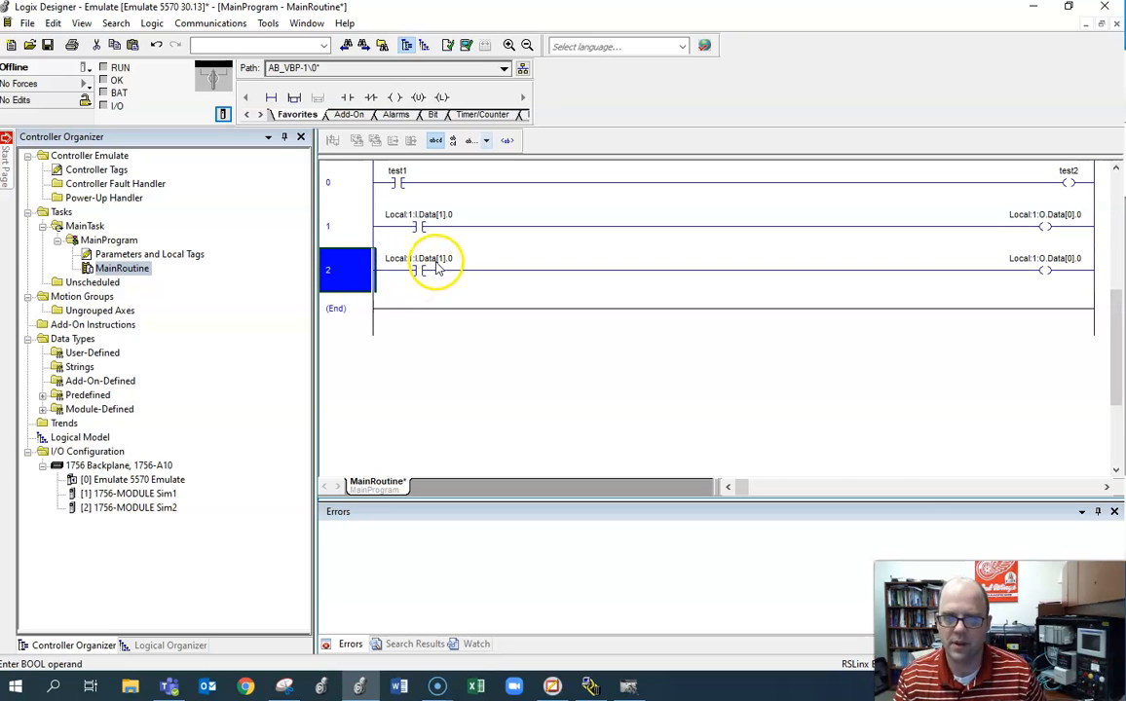
# - Readdress rung 2 with Local:2:I.Data[1].0 on the contact and Local:2:O.Data[0].0 on the coil
pyautogui.doubleClick(439, 259)
pyautogui.click(409, 257)
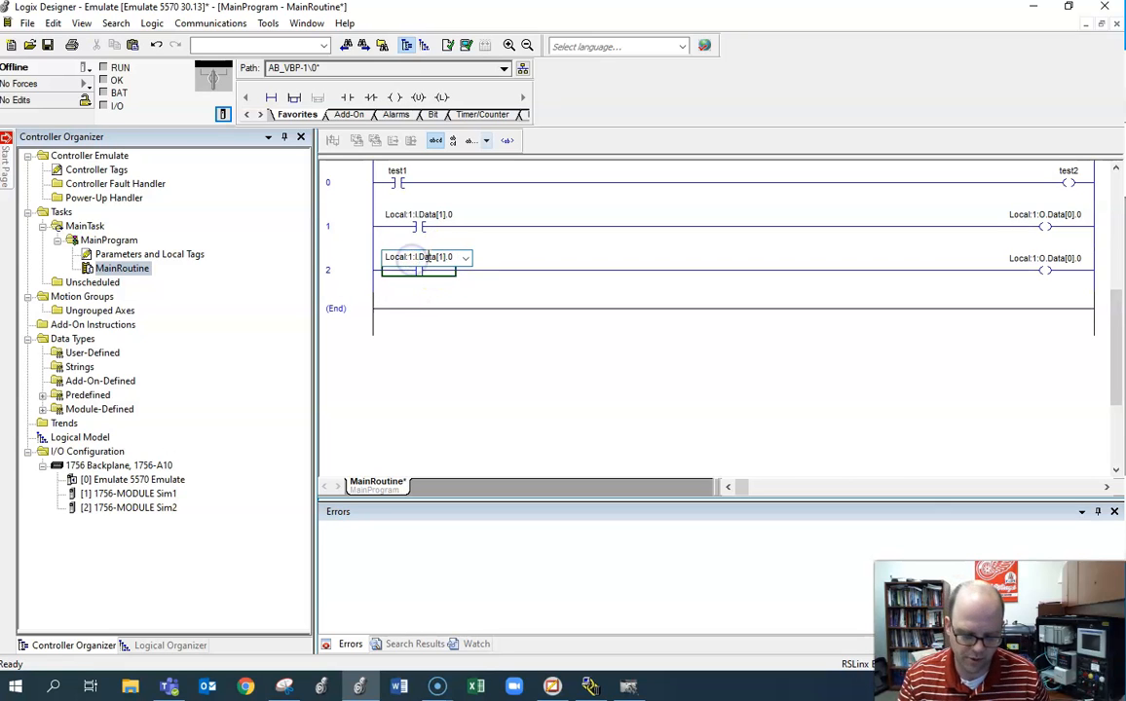
pyautogui.press('Return')
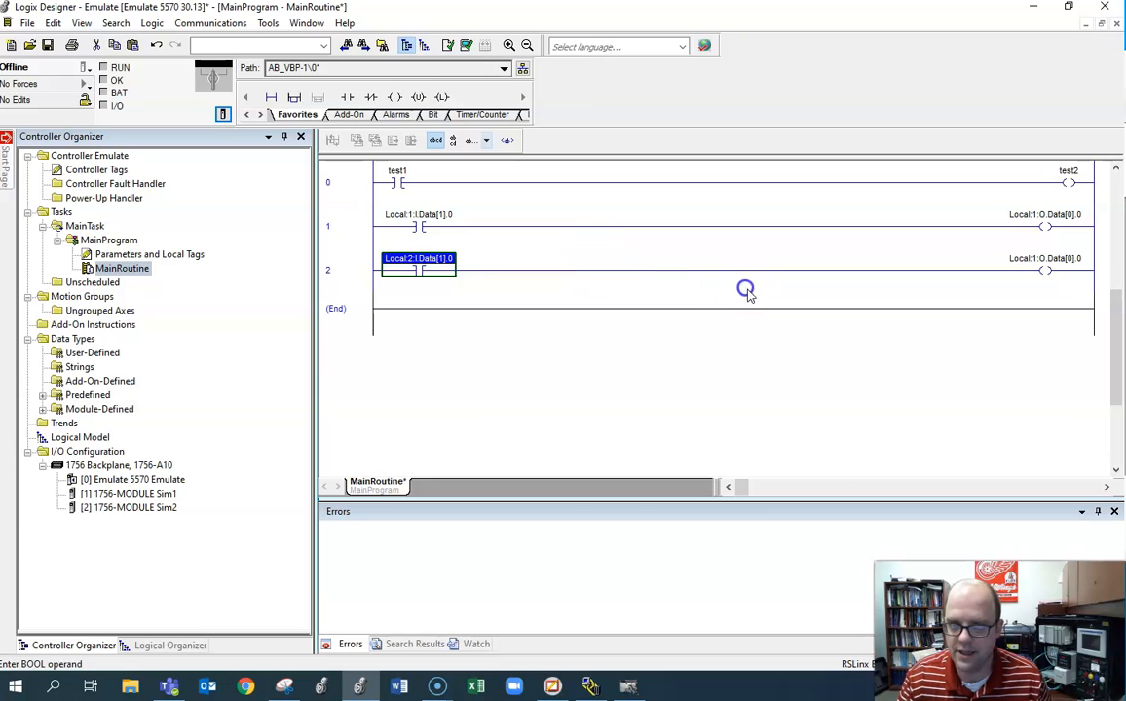
pyautogui.doubleClick(1044, 261)
pyautogui.click(1034, 259)
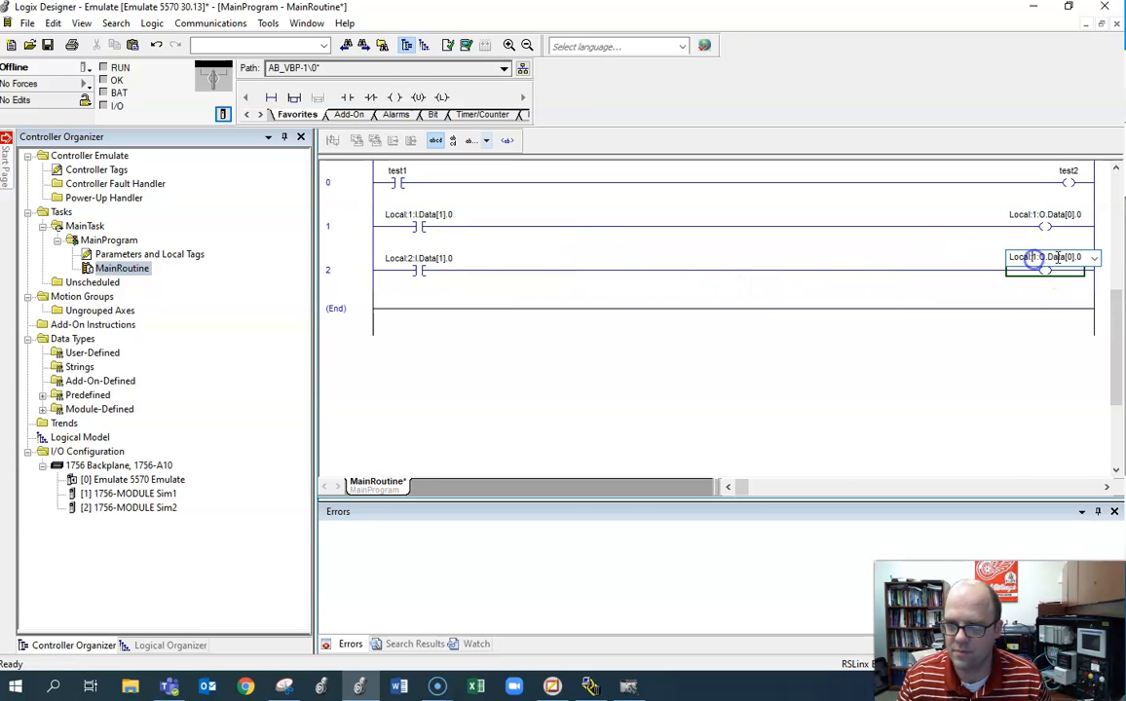
pyautogui.write('2')
pyautogui.press('Return')
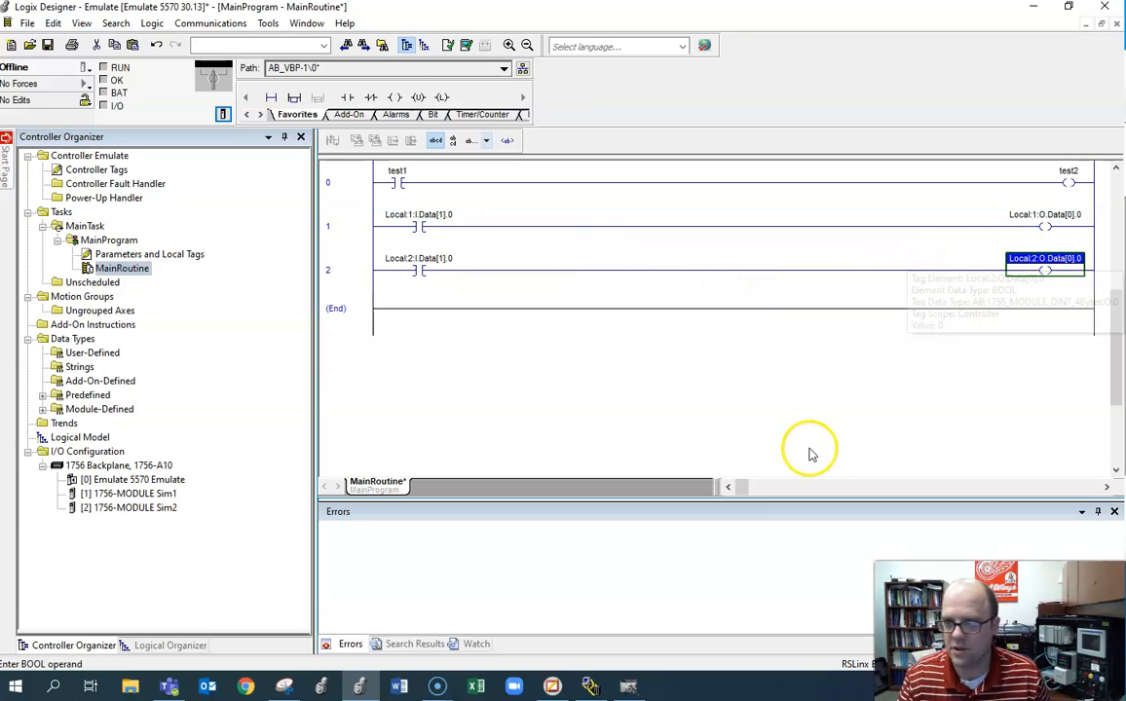
# - Download the project to the Studio 5000 Logix Emulate controller in slot 00 of the AB_VBP-1 virtual chassis
pyautogui.click(80, 68)
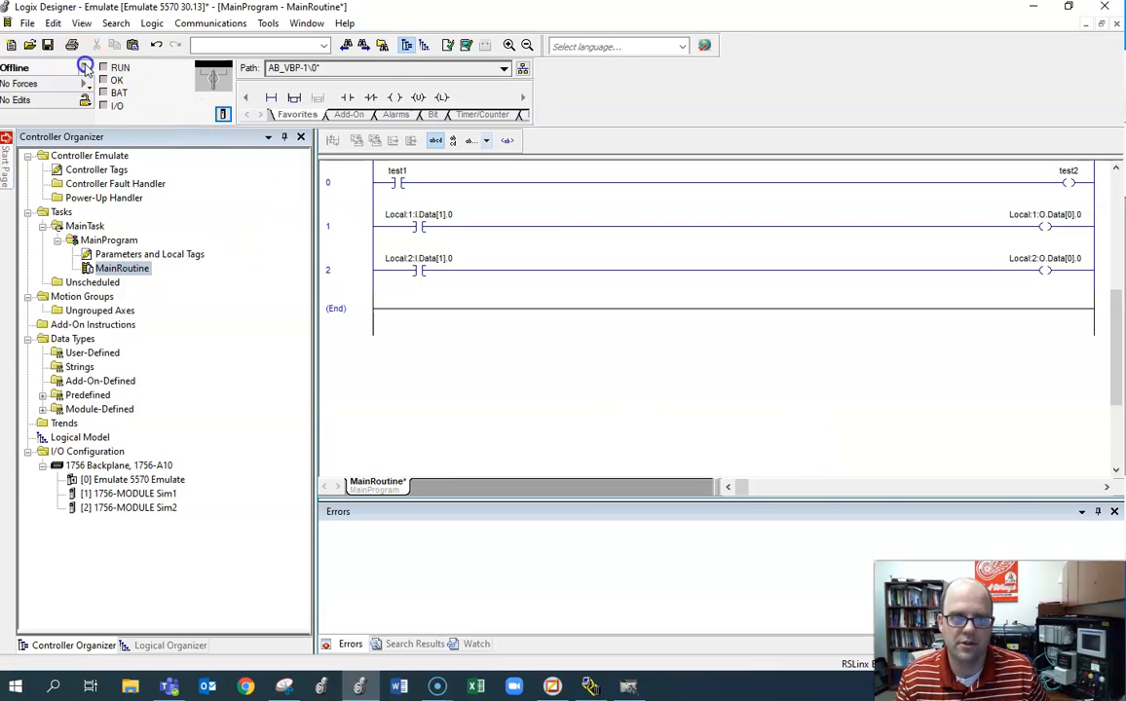
pyautogui.click(85, 67)
pyautogui.click(523, 68)
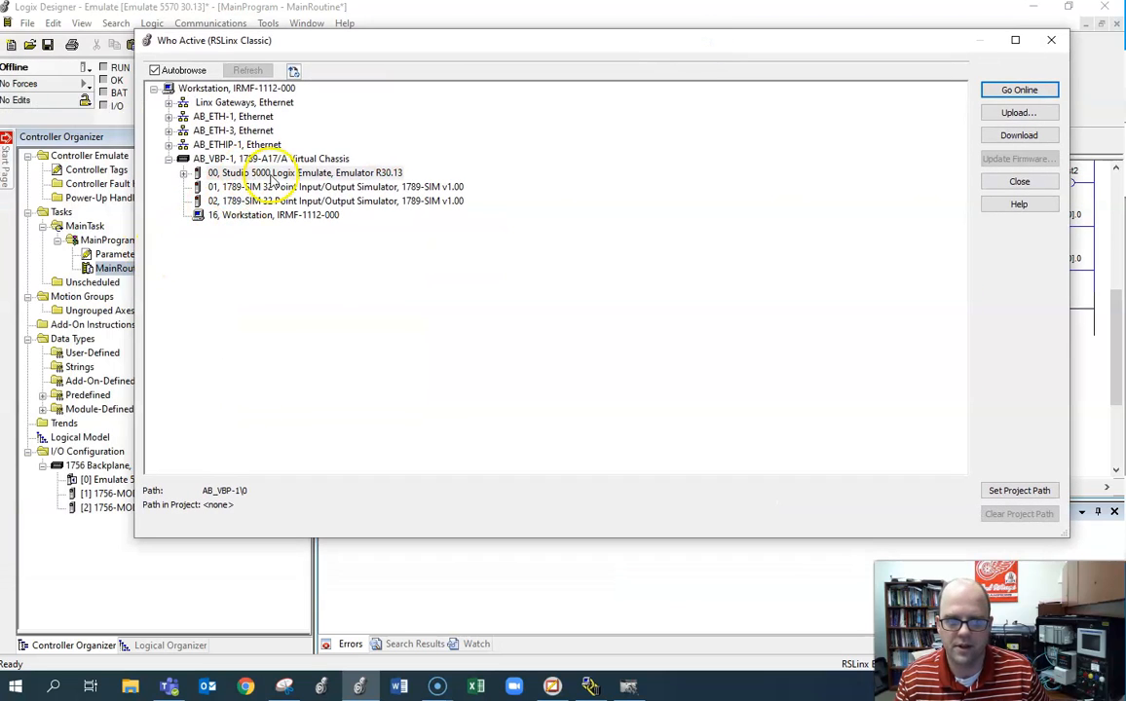
pyautogui.click(275, 174)
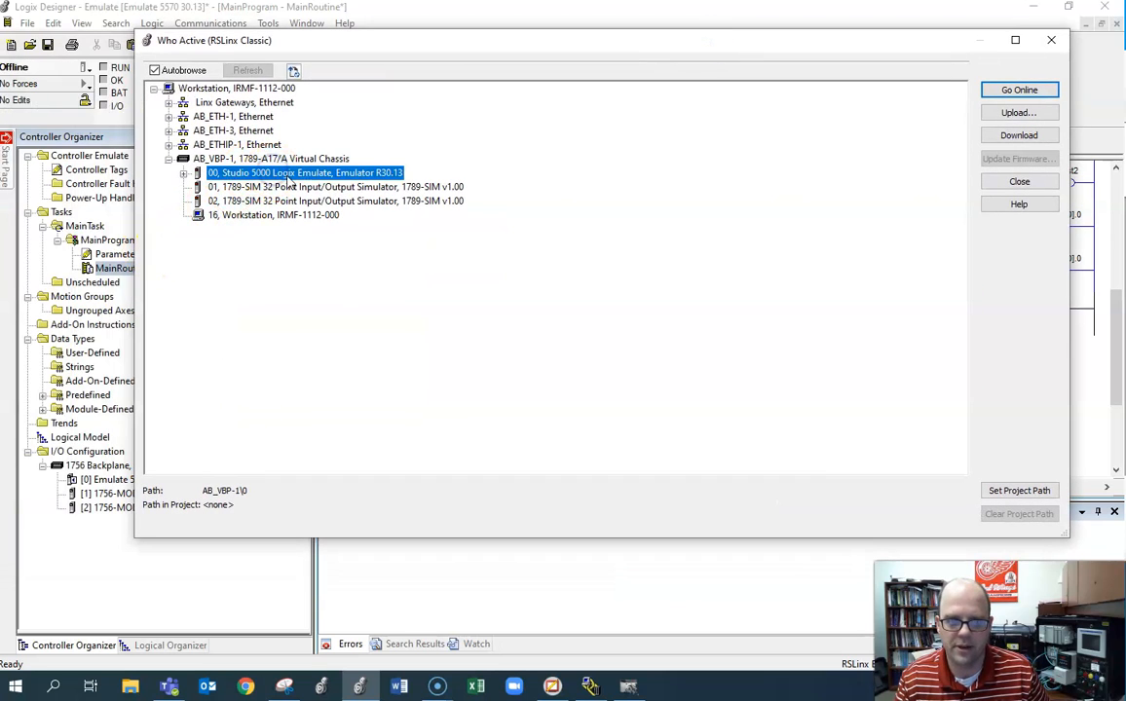
pyautogui.click(1021, 134)
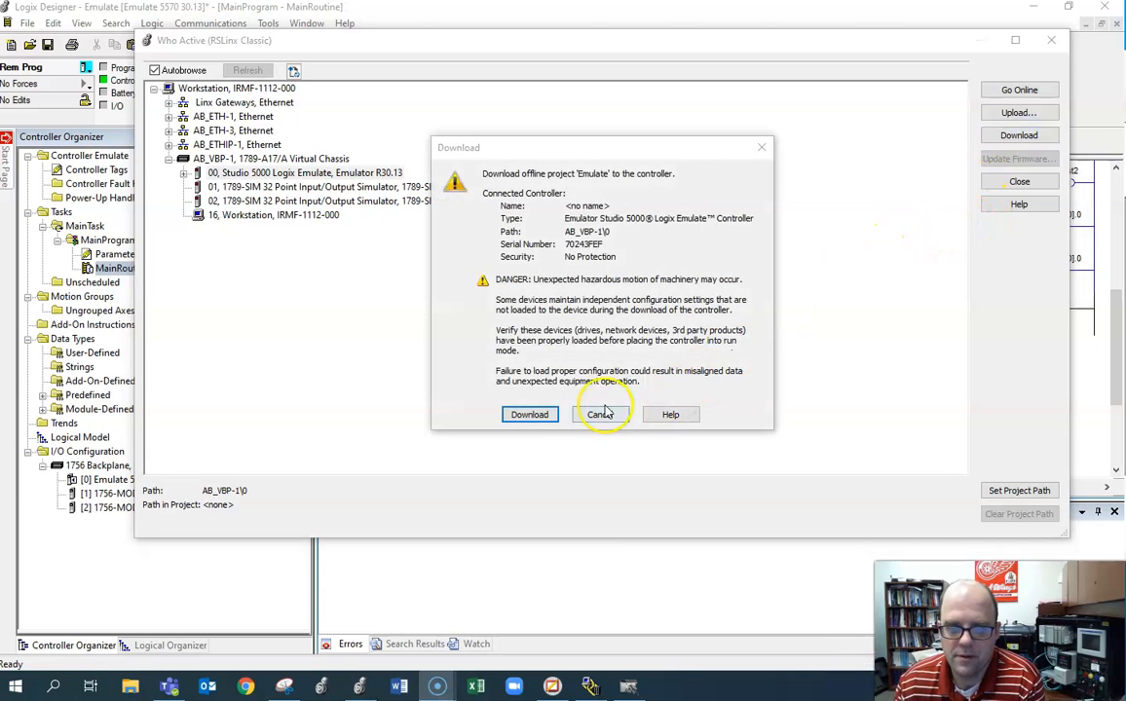
pyautogui.click(533, 413)
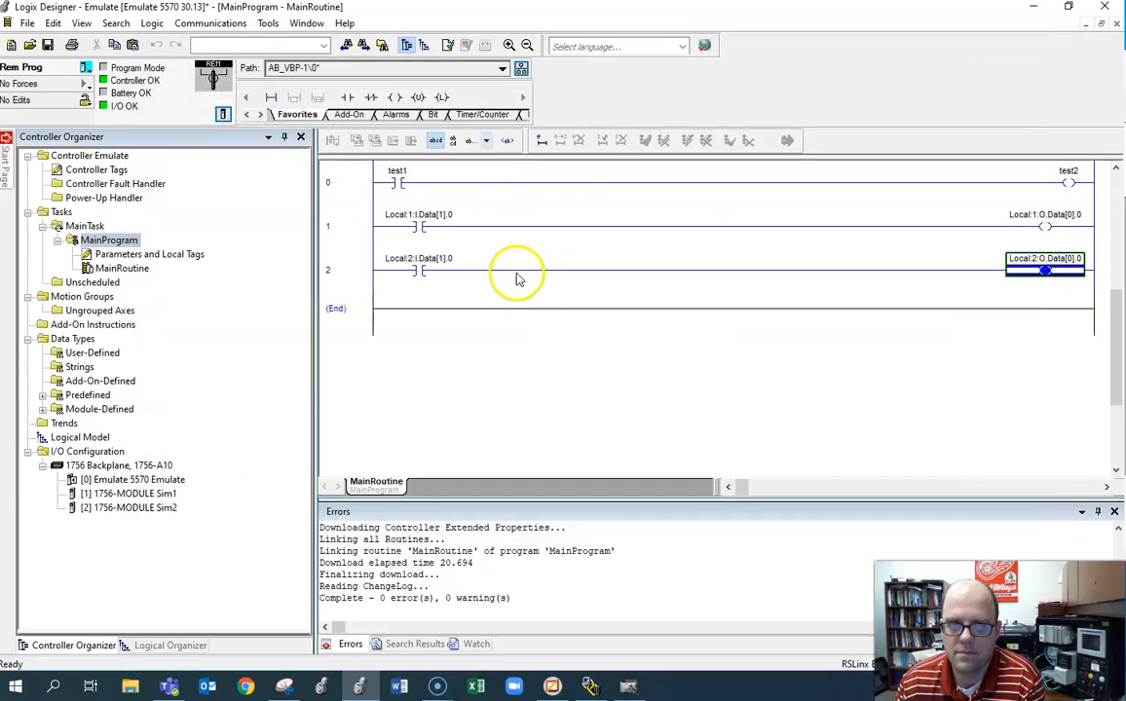
# - Change the controller mode to Remote Run
pyautogui.click(86, 68)
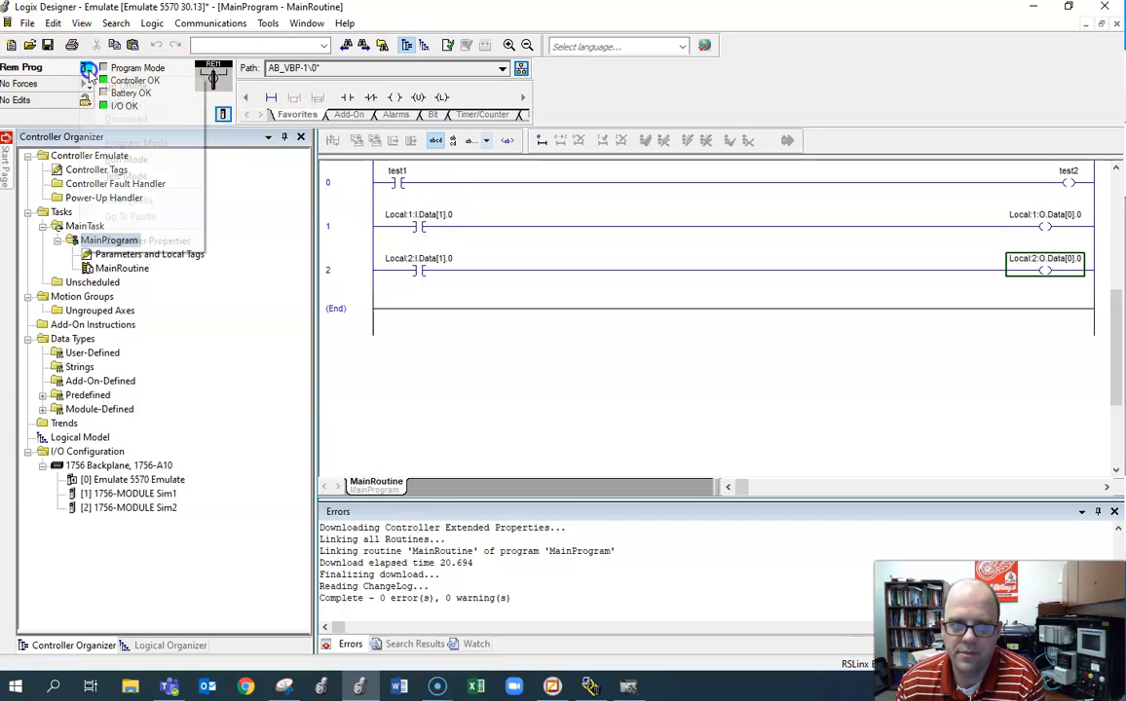
pyautogui.click(125, 153)
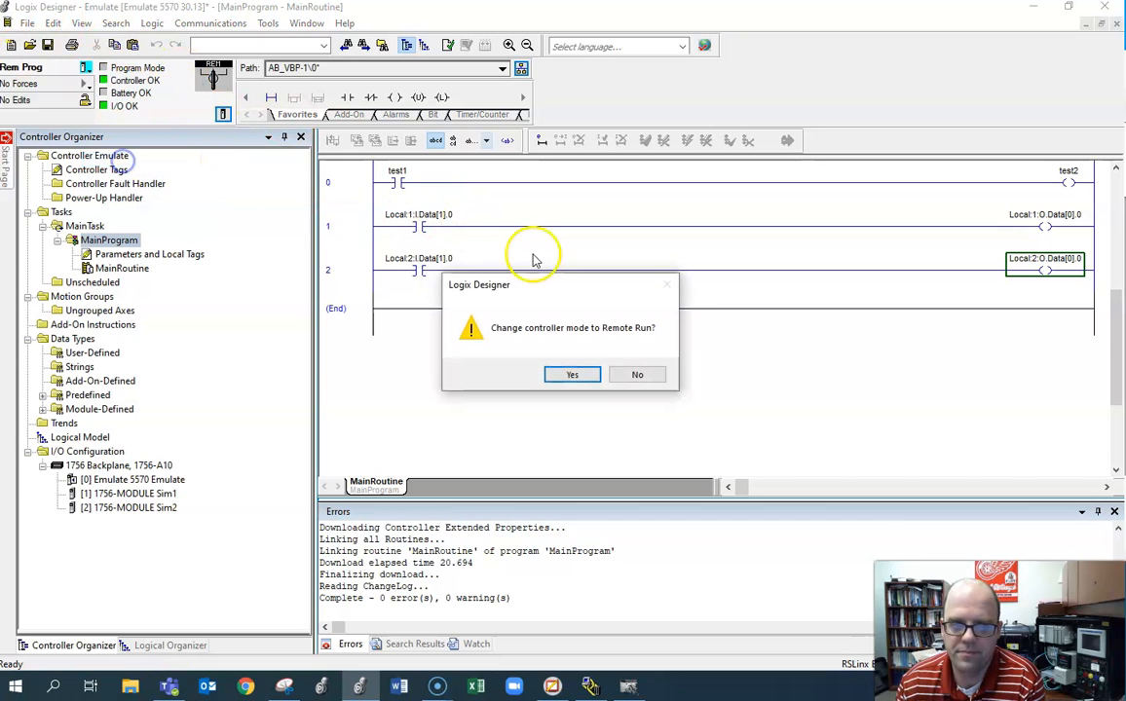
pyautogui.click(591, 377)
# - Switch to the Logix Emulate chassis beside the ladder and turn on input 00 of the slot 1 simulator module
pyautogui.click(628, 685)
pyautogui.moveTo(244, 203); pyautogui.dragTo(646, 329)
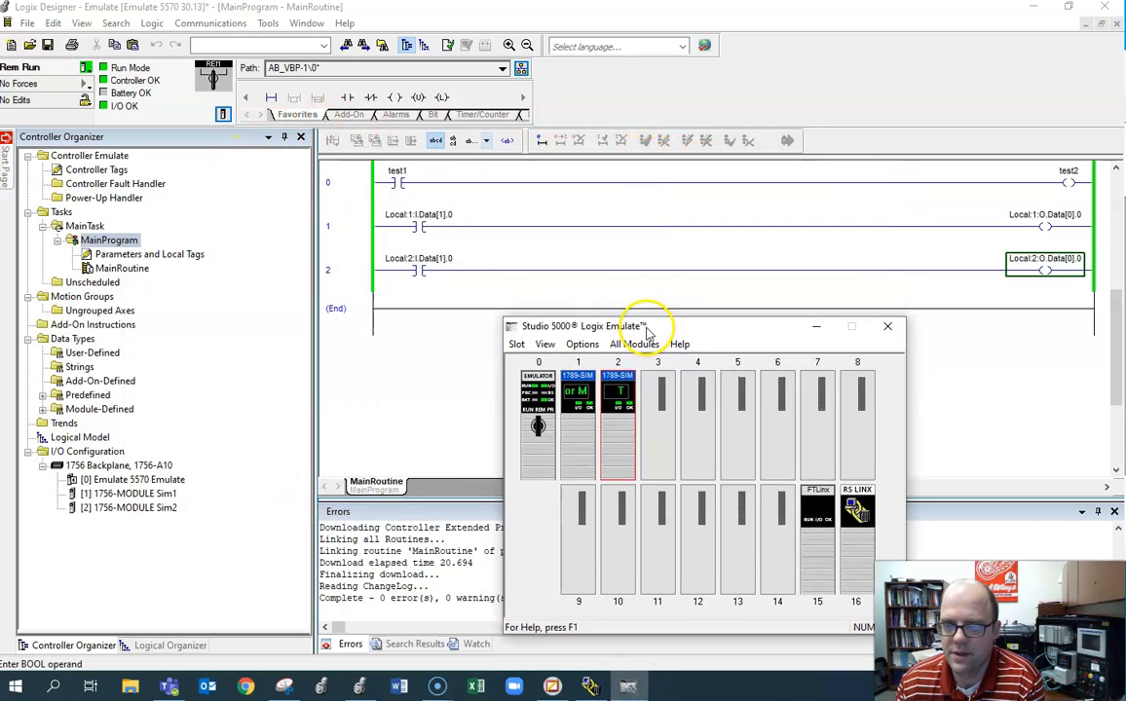
pyautogui.click(583, 441)
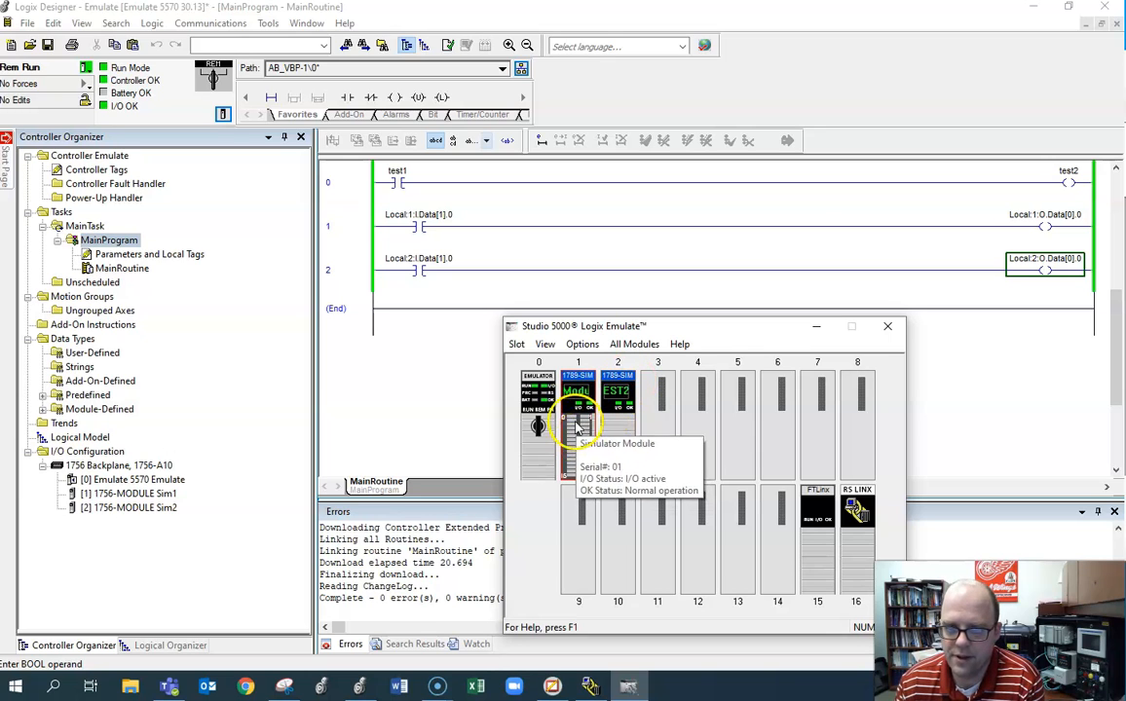
pyautogui.rightClick(571, 422)
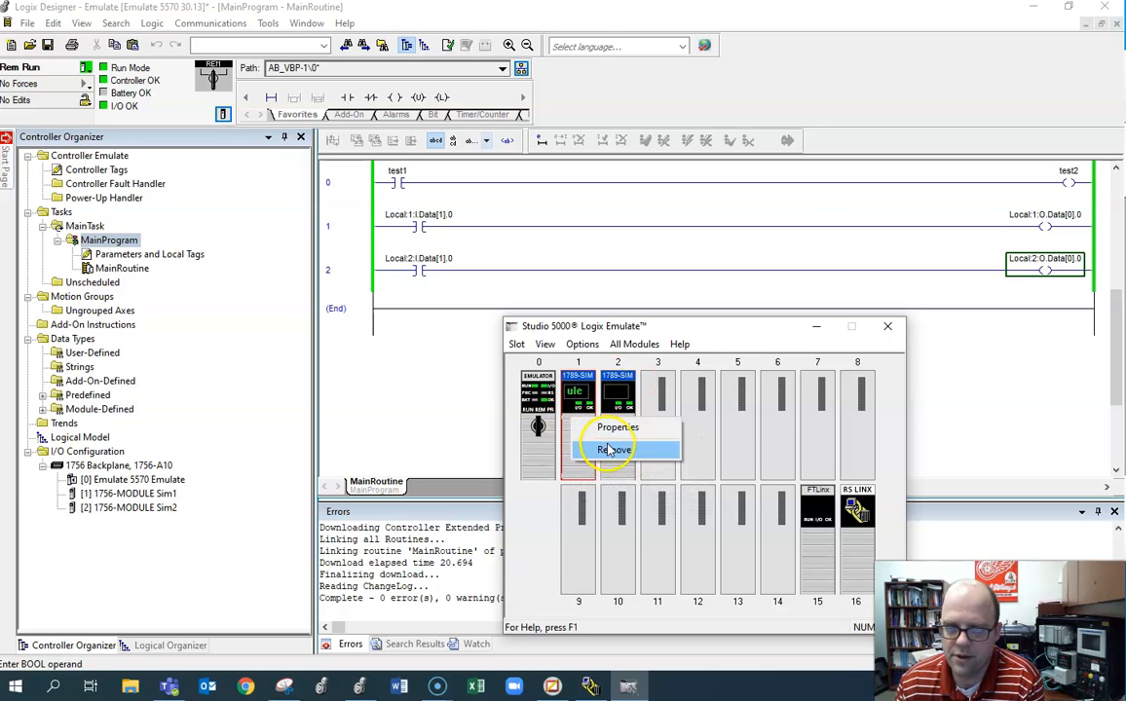
pyautogui.click(618, 426)
pyautogui.click(615, 415)
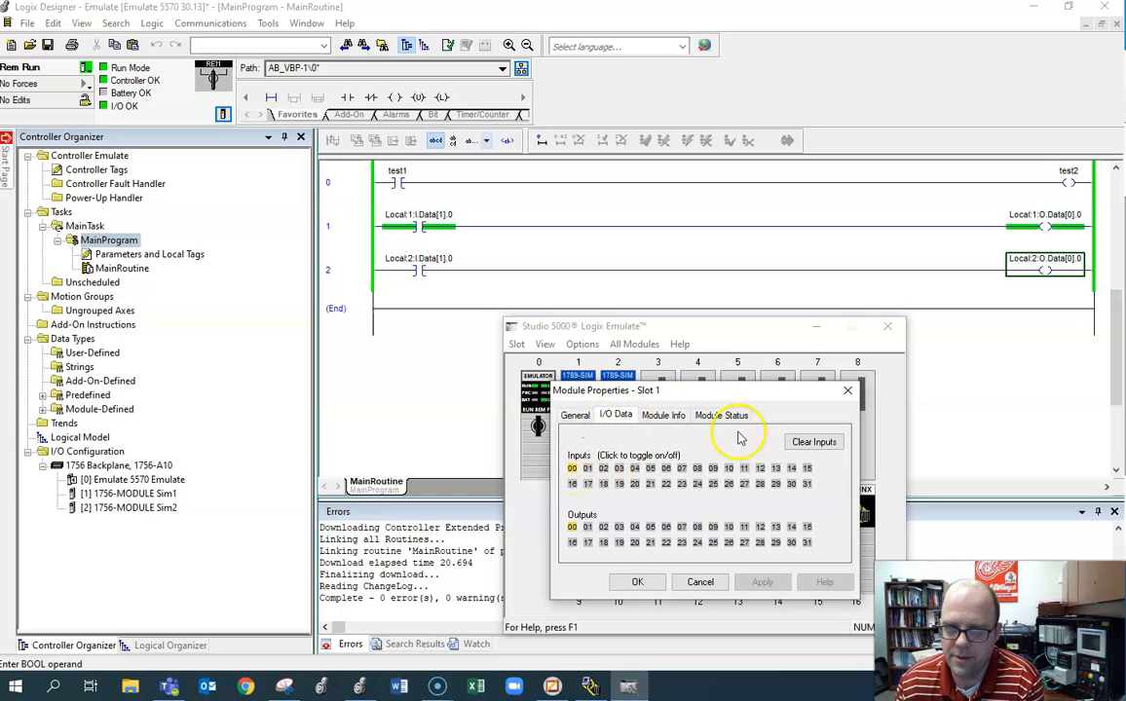
pyautogui.click(636, 581)
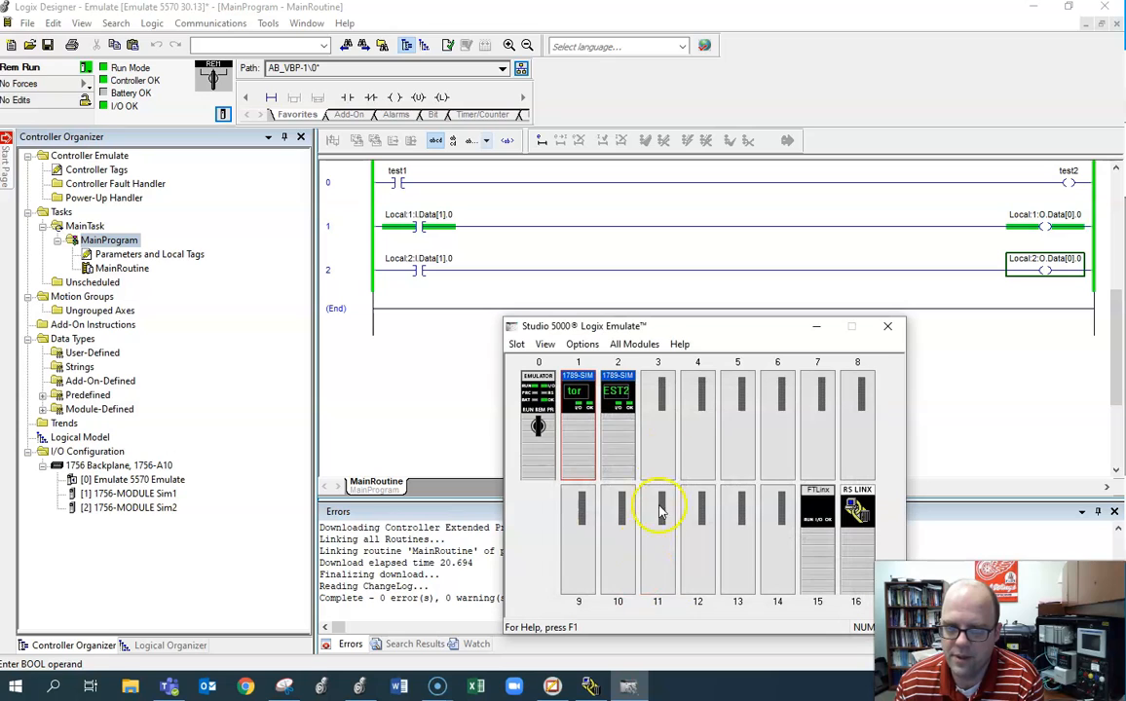
# - Toggle inputs of the slot 2 simulator module, turning on input 00, and accept the module properties
pyautogui.rightClick(623, 437)
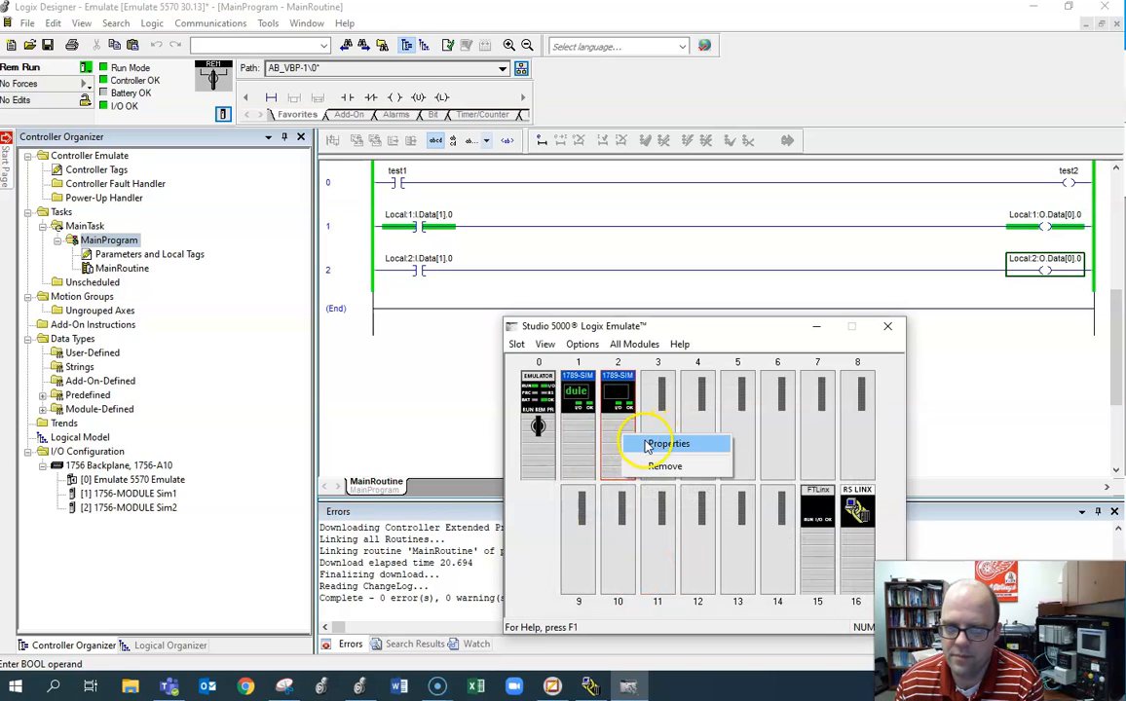
pyautogui.click(660, 443)
pyautogui.click(617, 414)
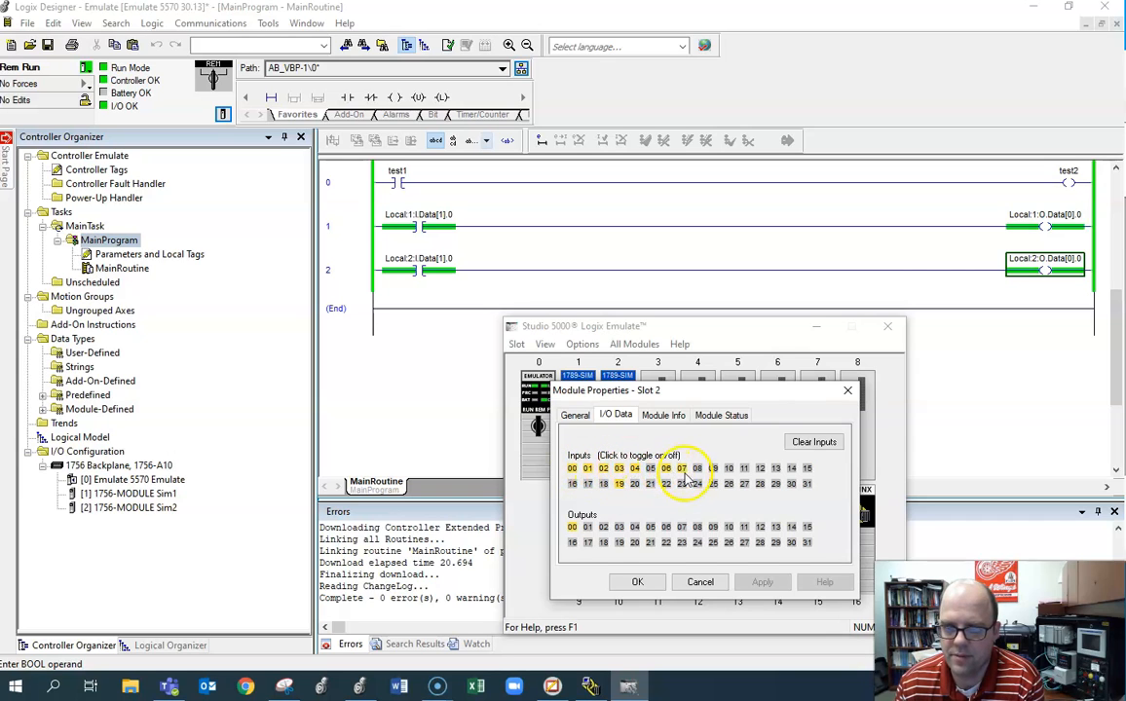
pyautogui.click(641, 582)
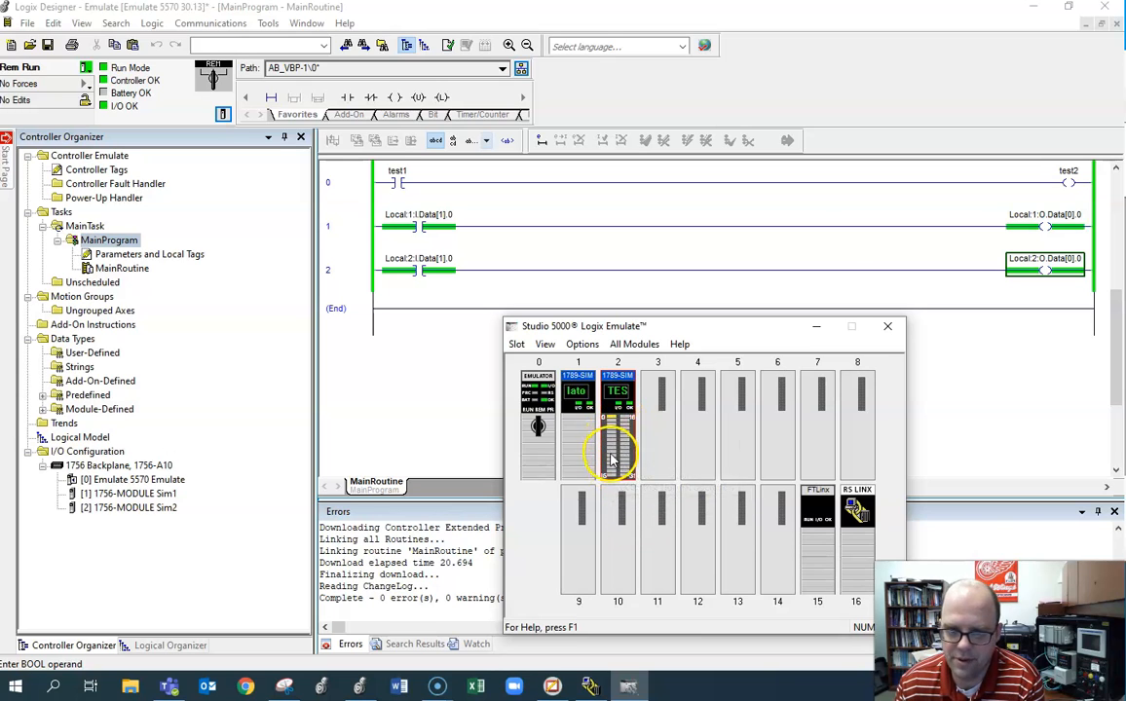
# - Open the controller tags and examine the individual bits of Local:2:I.Data[0] and Local:2:I.Data[1]
pyautogui.doubleClick(88, 171)
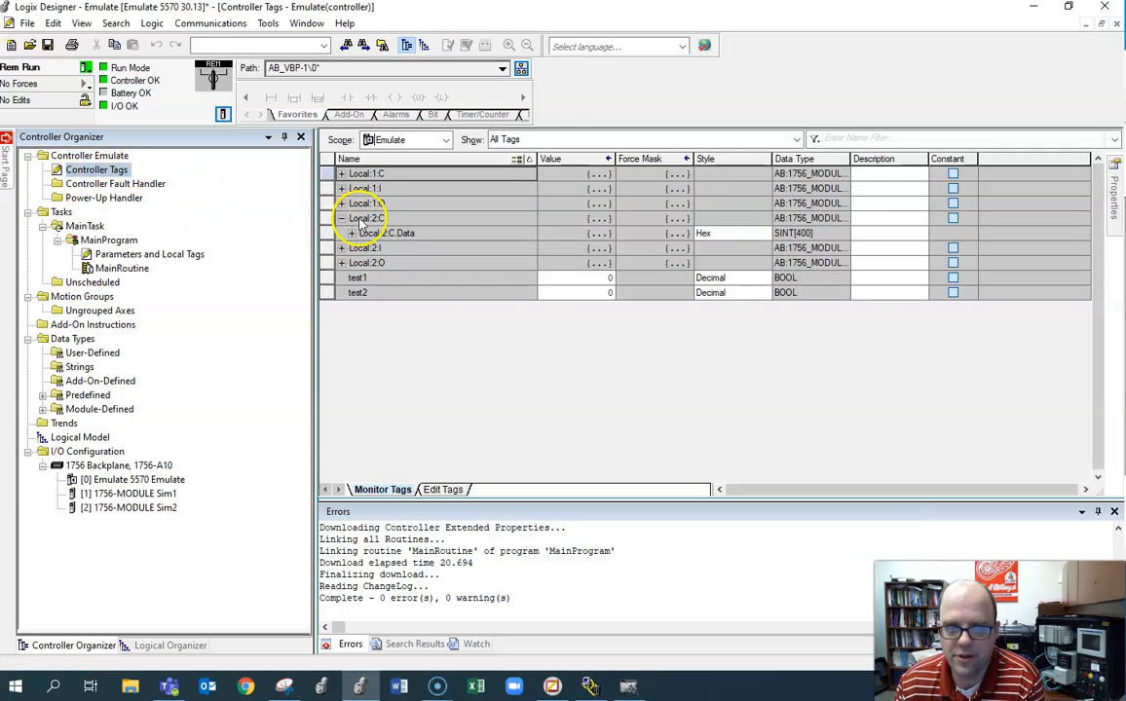
pyautogui.click(341, 248)
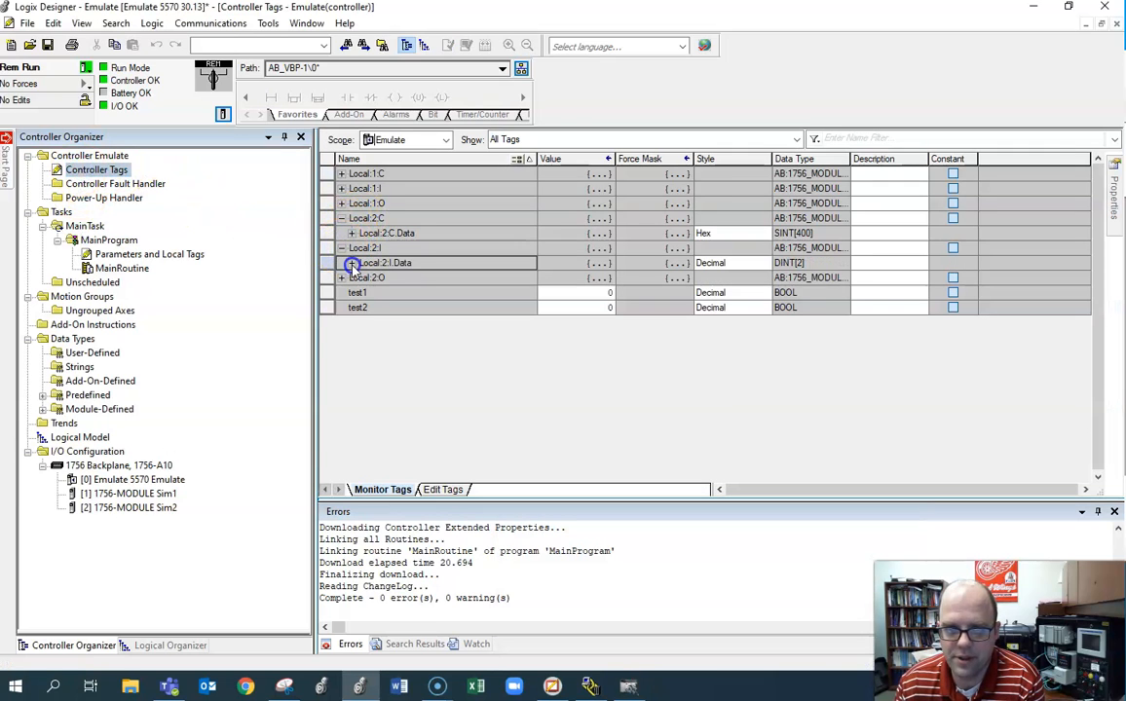
pyautogui.click(352, 263)
pyautogui.click(361, 278)
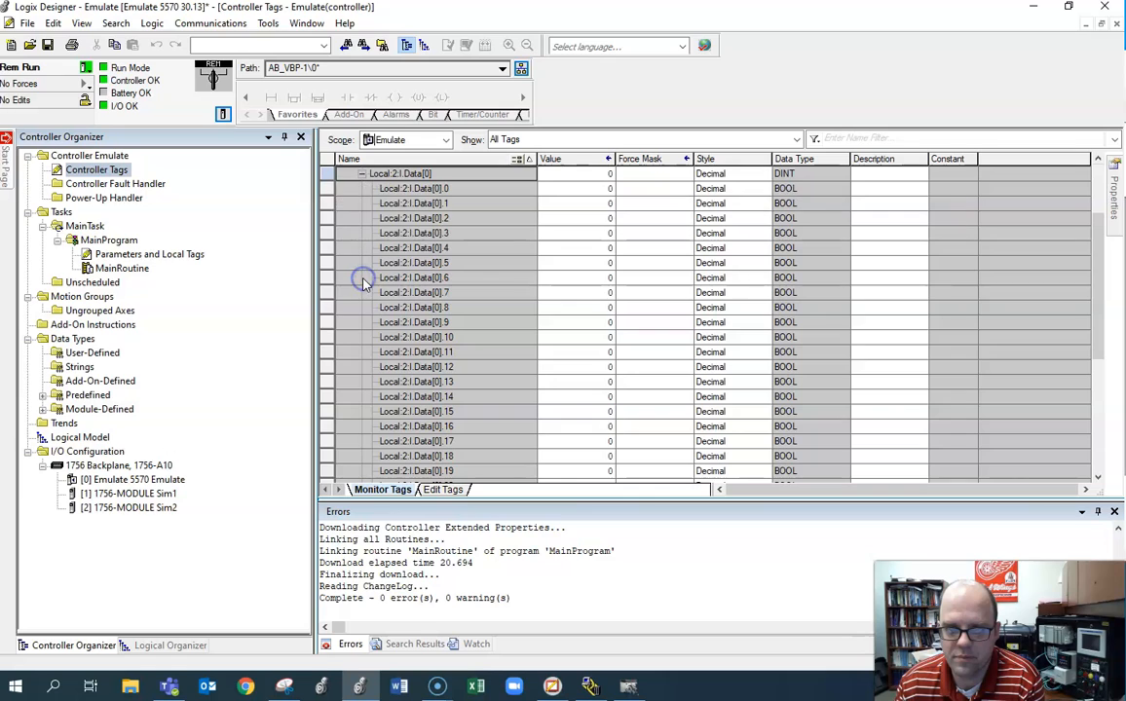
pyautogui.click(362, 177)
pyautogui.click(362, 292)
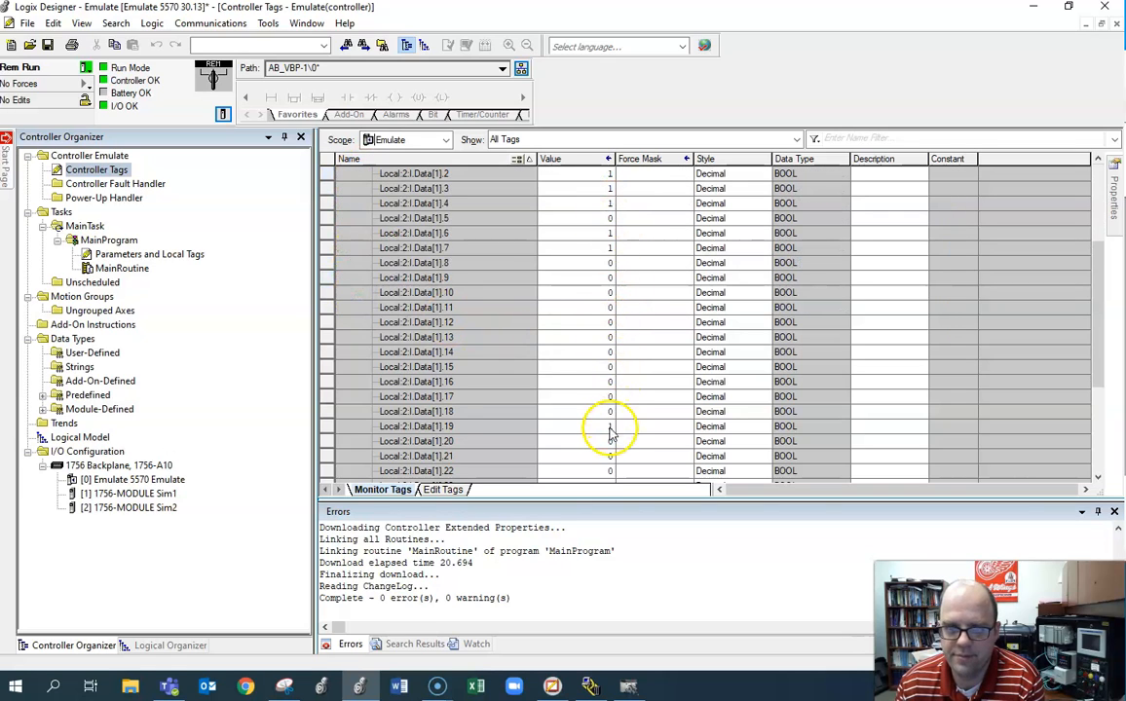
# - Collapse the Local:2:I tag structure and reopen the MainRoutine ladder
pyautogui.scroll(2, 616, 423)
pyautogui.click(360, 233)
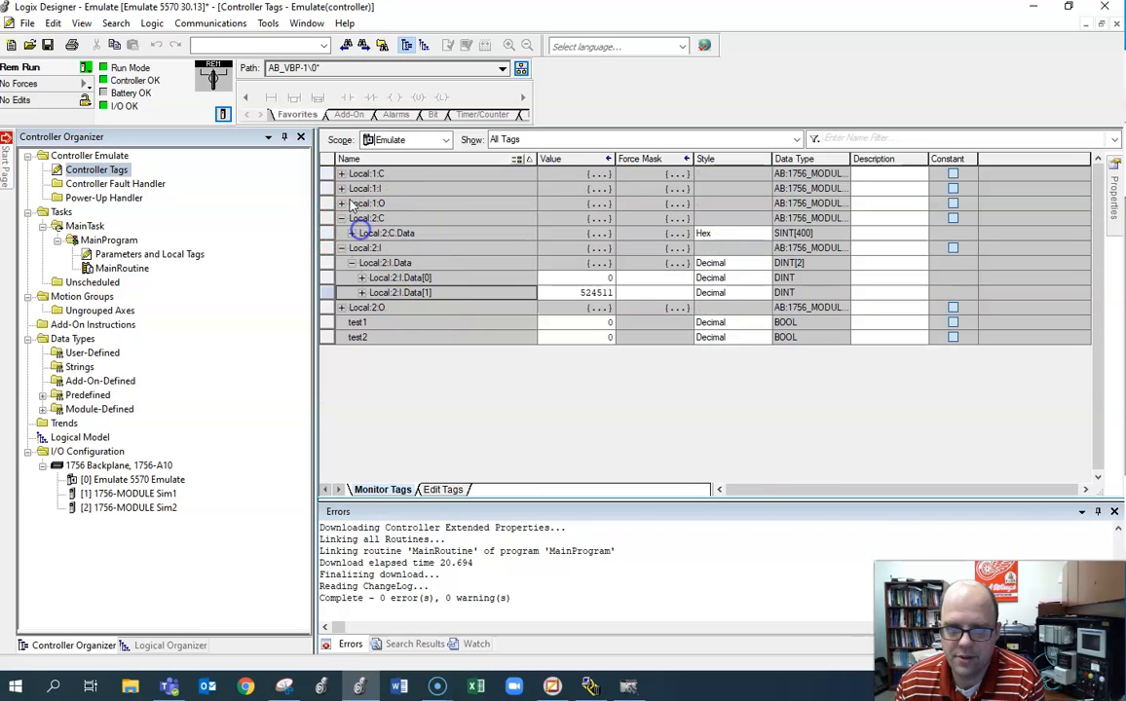
pyautogui.click(341, 248)
pyautogui.doubleClick(121, 268)
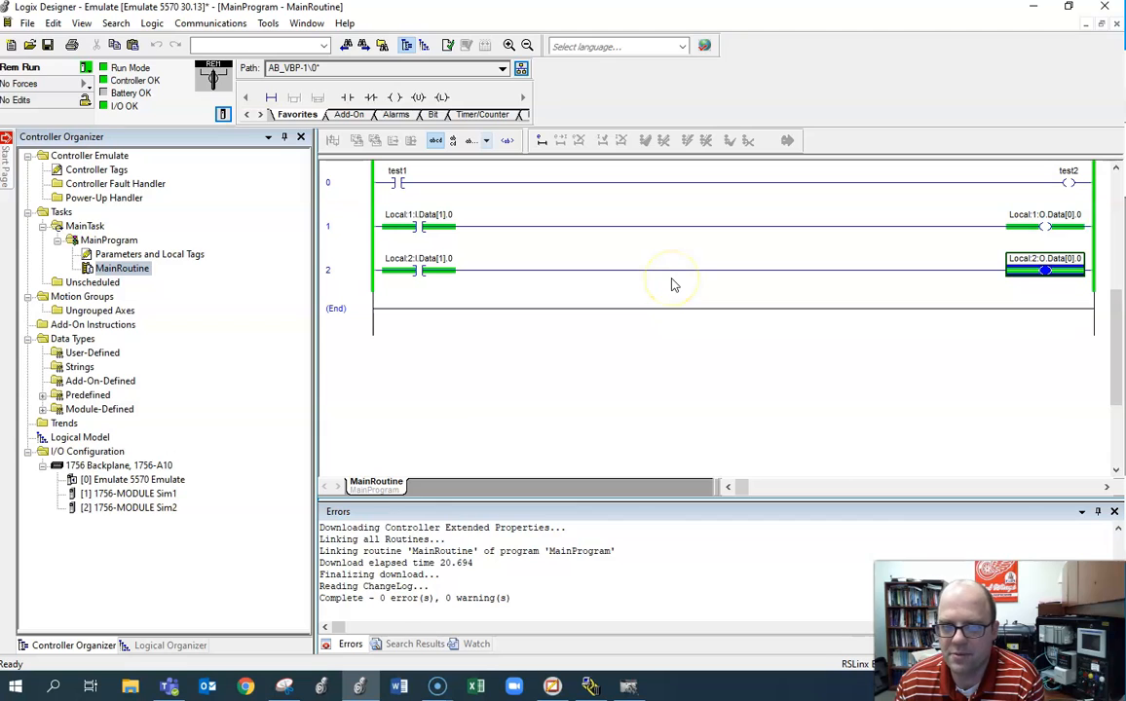
# - Switch to Logix Emulate and put the emulated controller into Program mode using the all-modules command
pyautogui.click(628, 686)
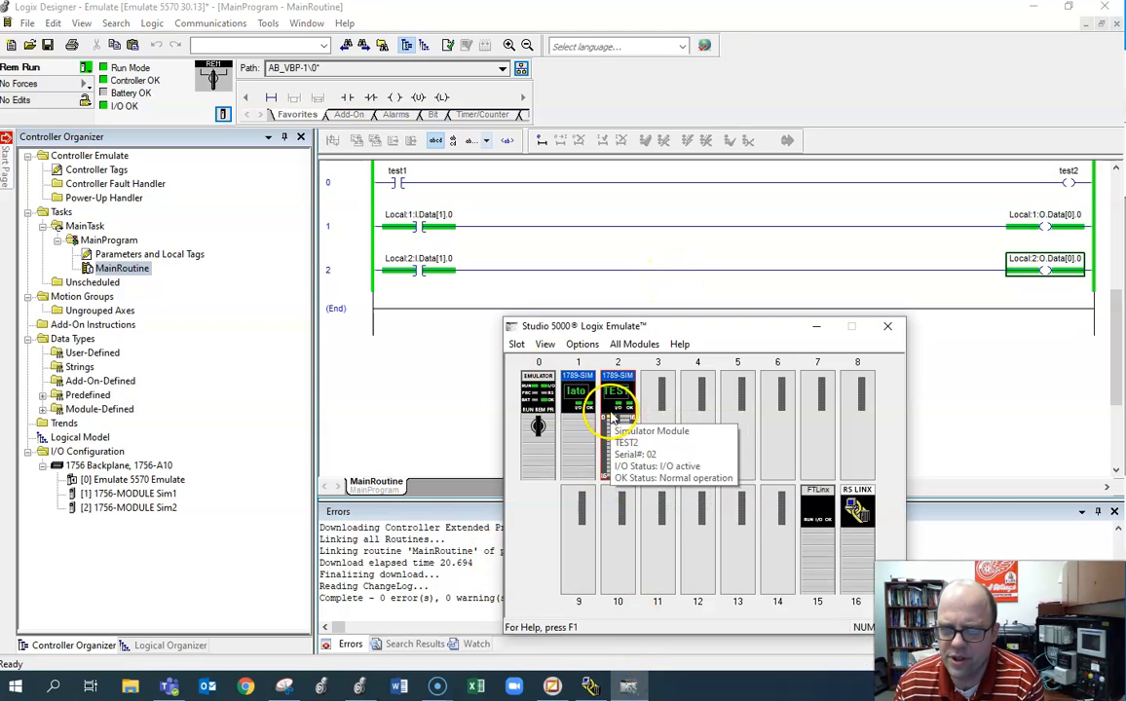
pyautogui.click(634, 344)
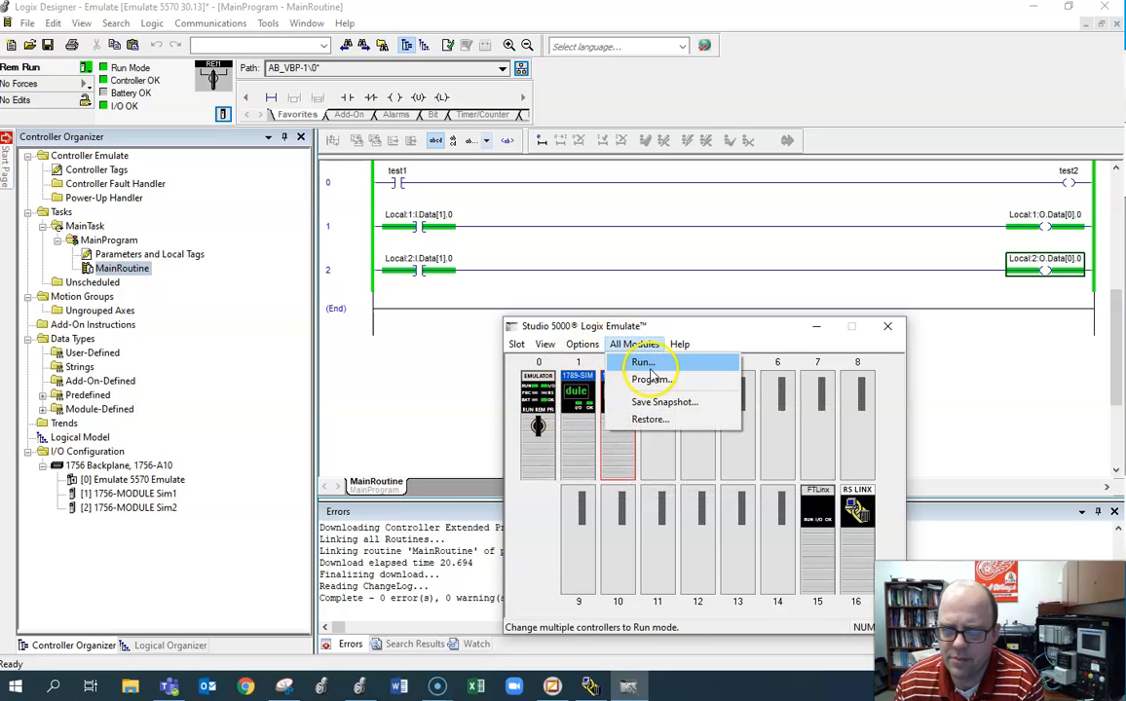
pyautogui.click(647, 378)
pyautogui.click(751, 459)
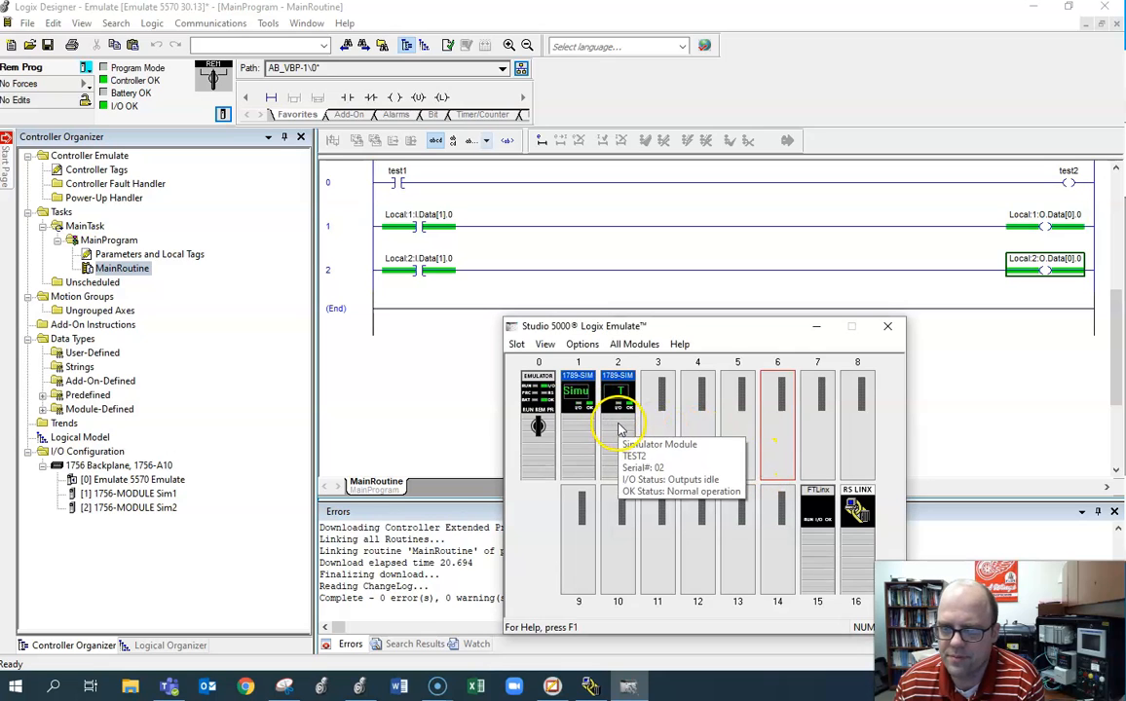
# - Clear all inputs of the slot 2 simulator module and accept its properties
pyautogui.click(624, 347)
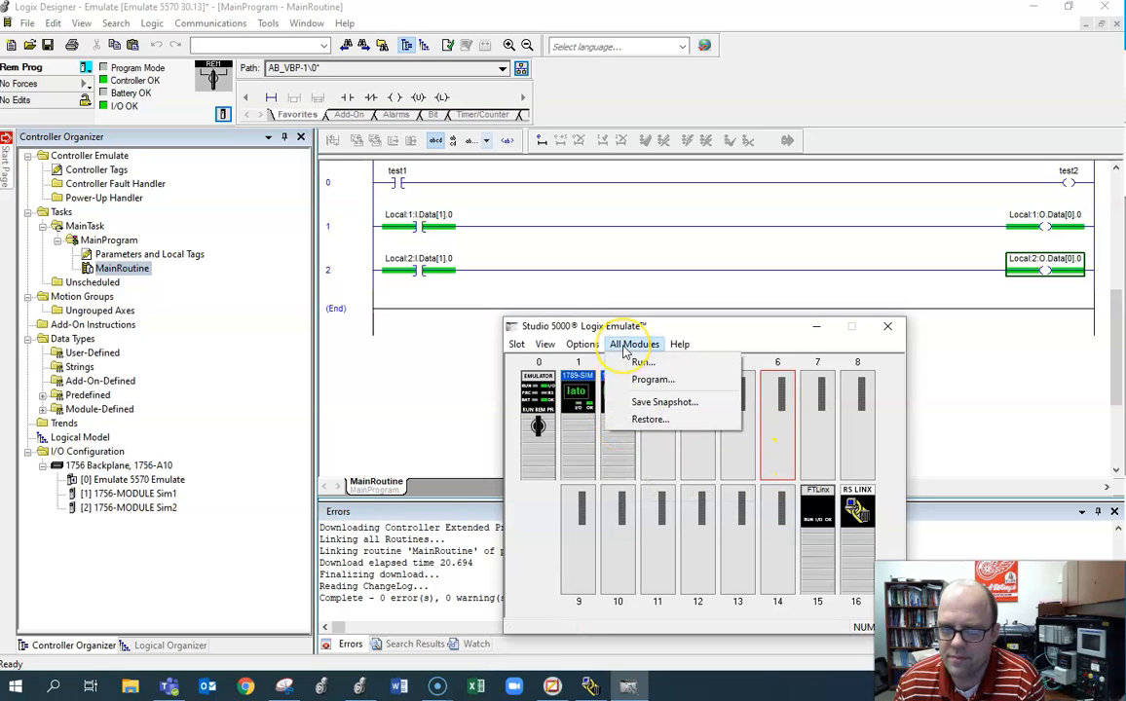
pyautogui.rightClick(614, 448)
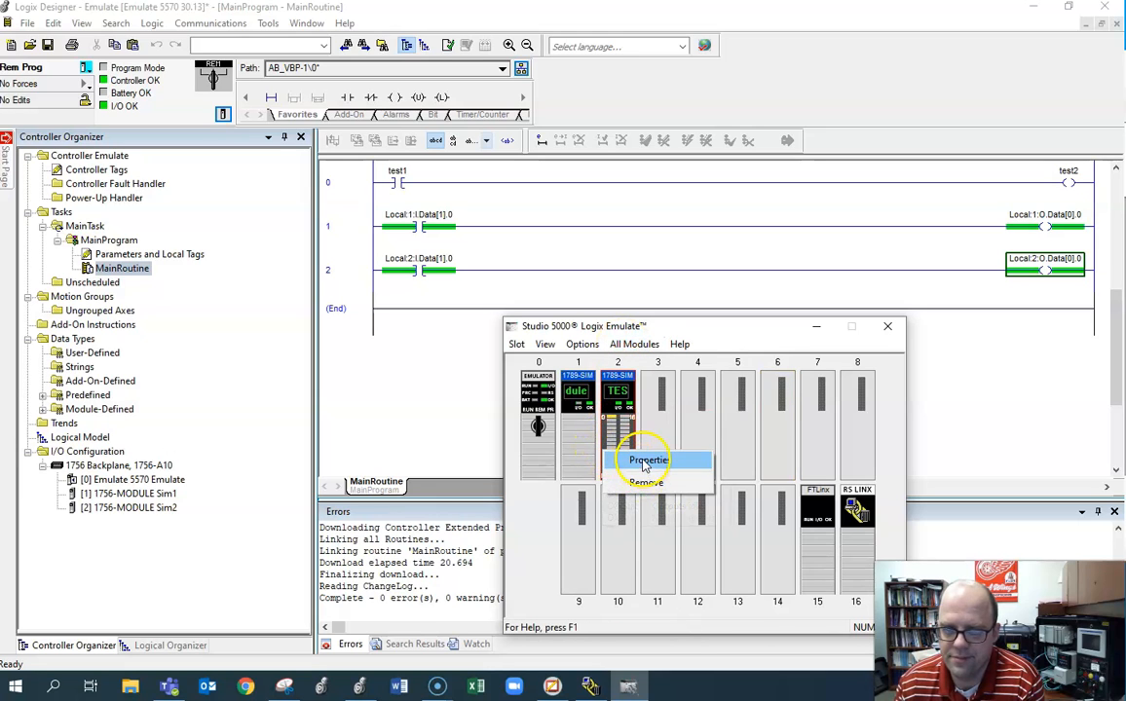
pyautogui.click(643, 464)
pyautogui.click(616, 416)
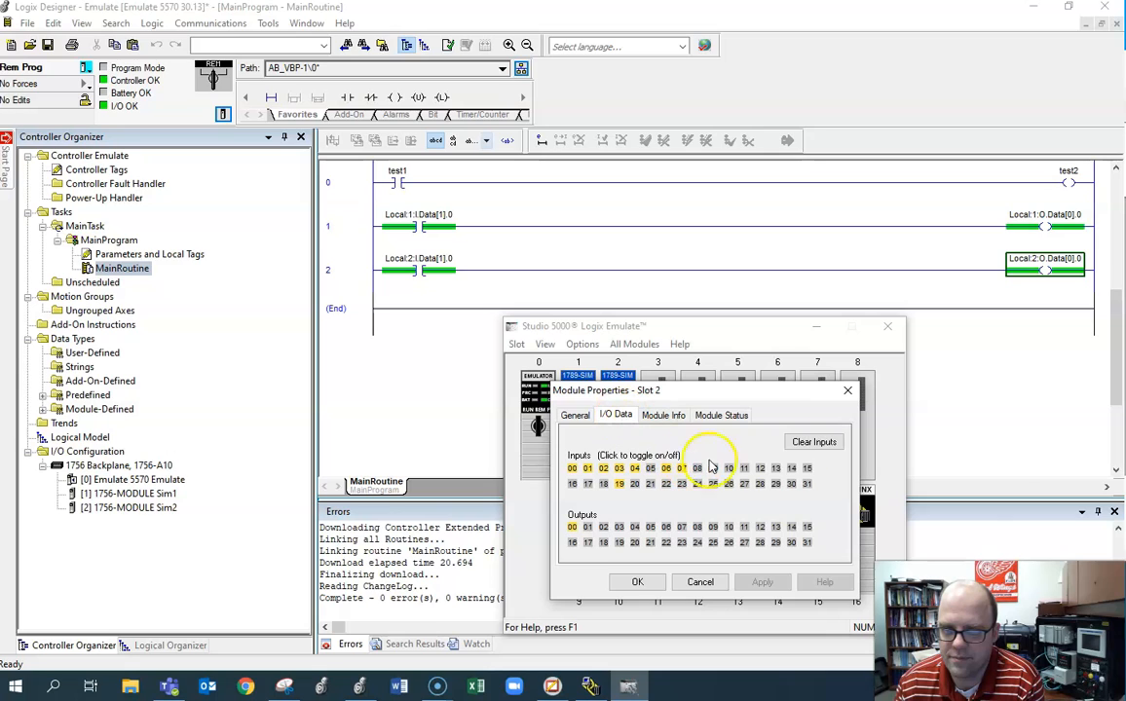
pyautogui.click(814, 442)
pyautogui.click(637, 581)
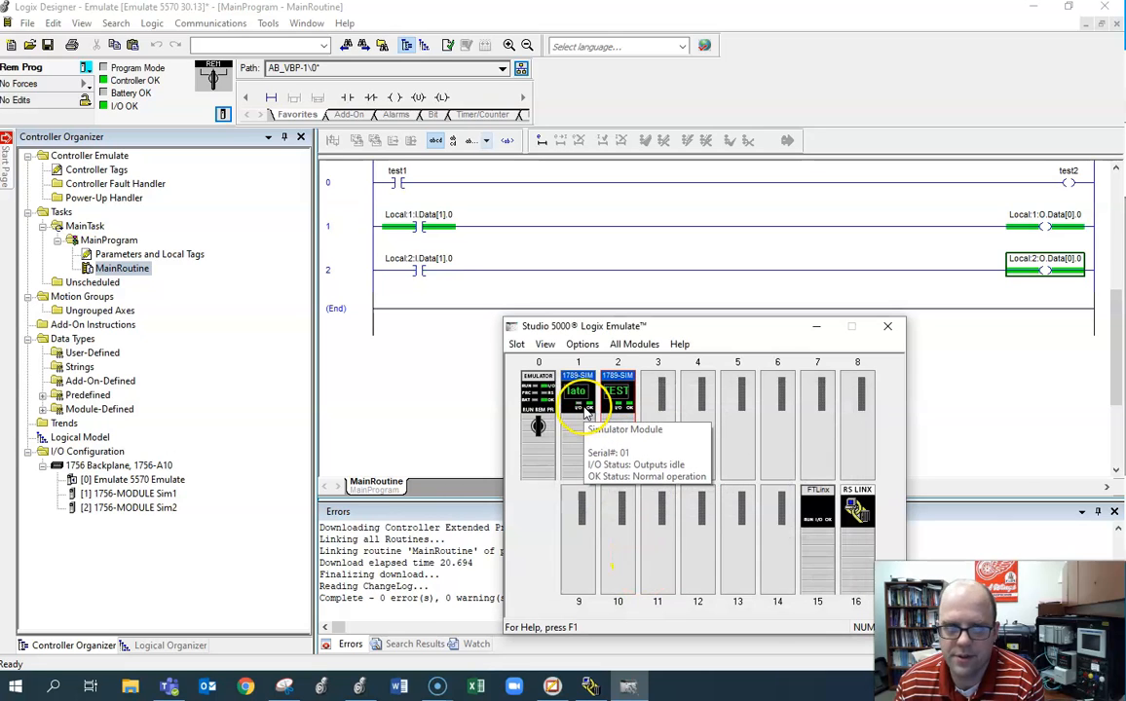
# - Return the slot 0 controller to Run mode using the all-modules command in Logix Emulate
pyautogui.click(631, 345)
pyautogui.click(637, 364)
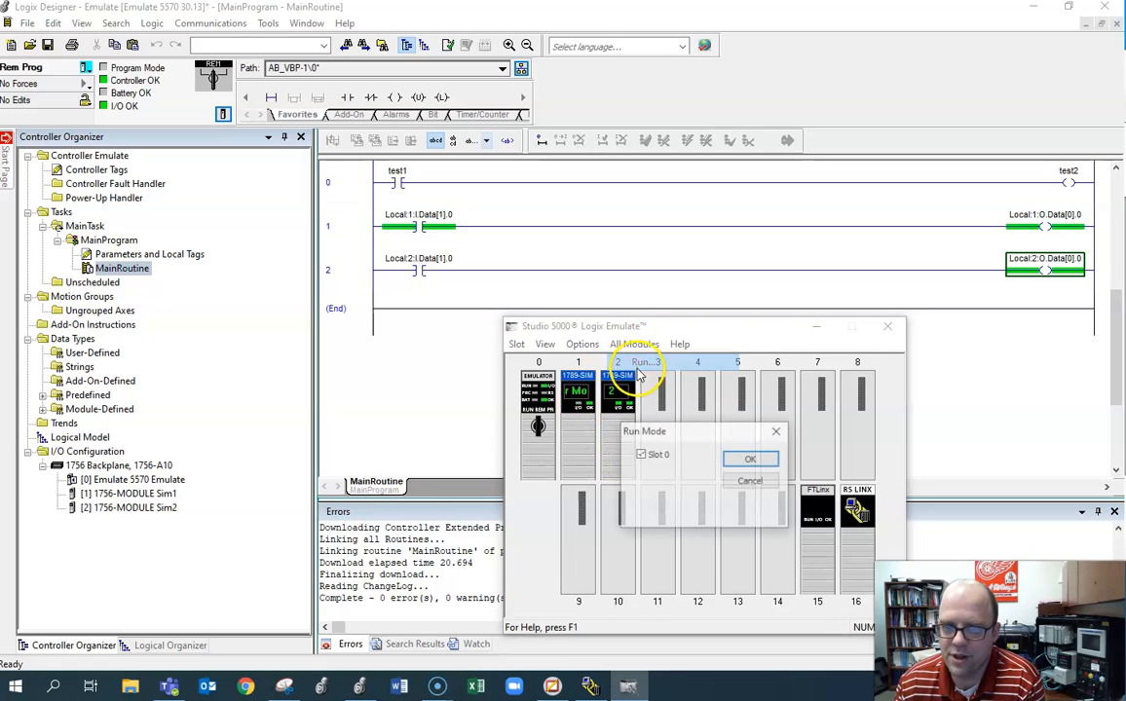
pyautogui.click(750, 459)
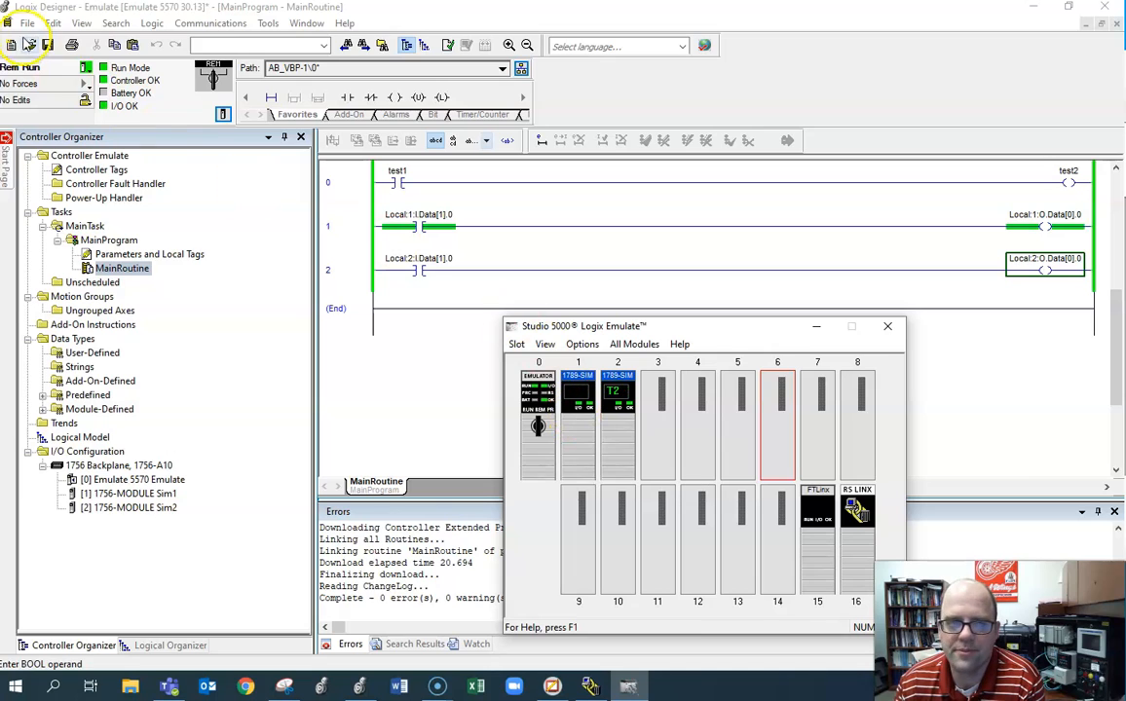
pyautogui.click(86, 69)
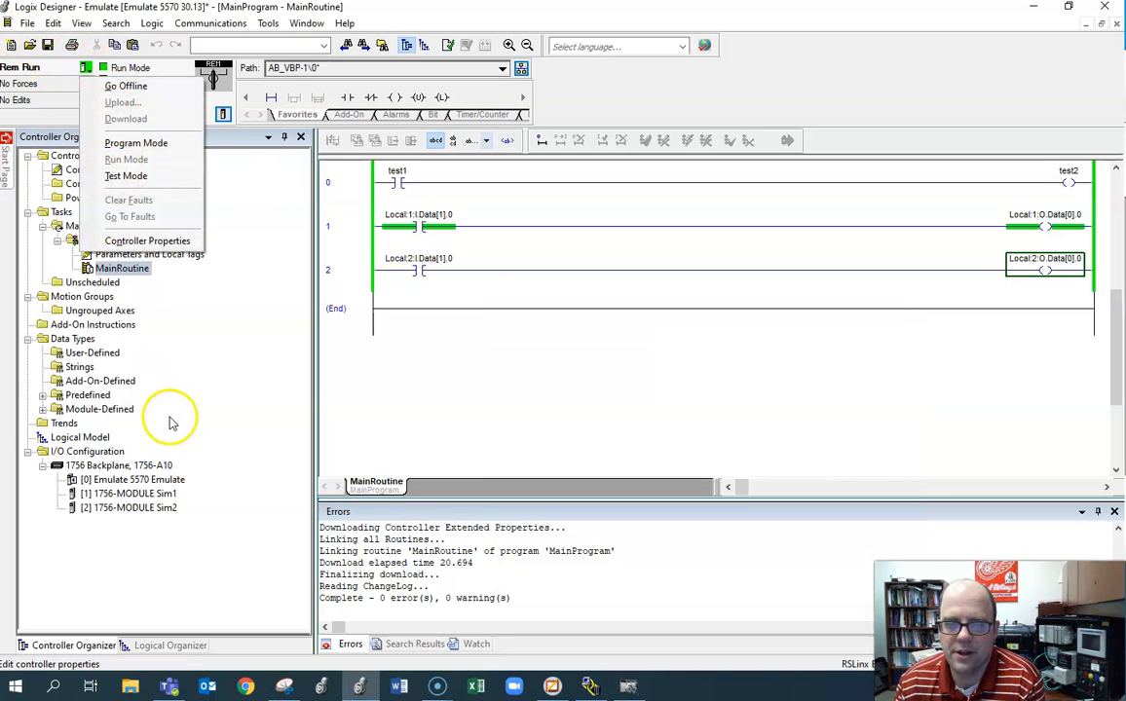
pyautogui.click(588, 508)
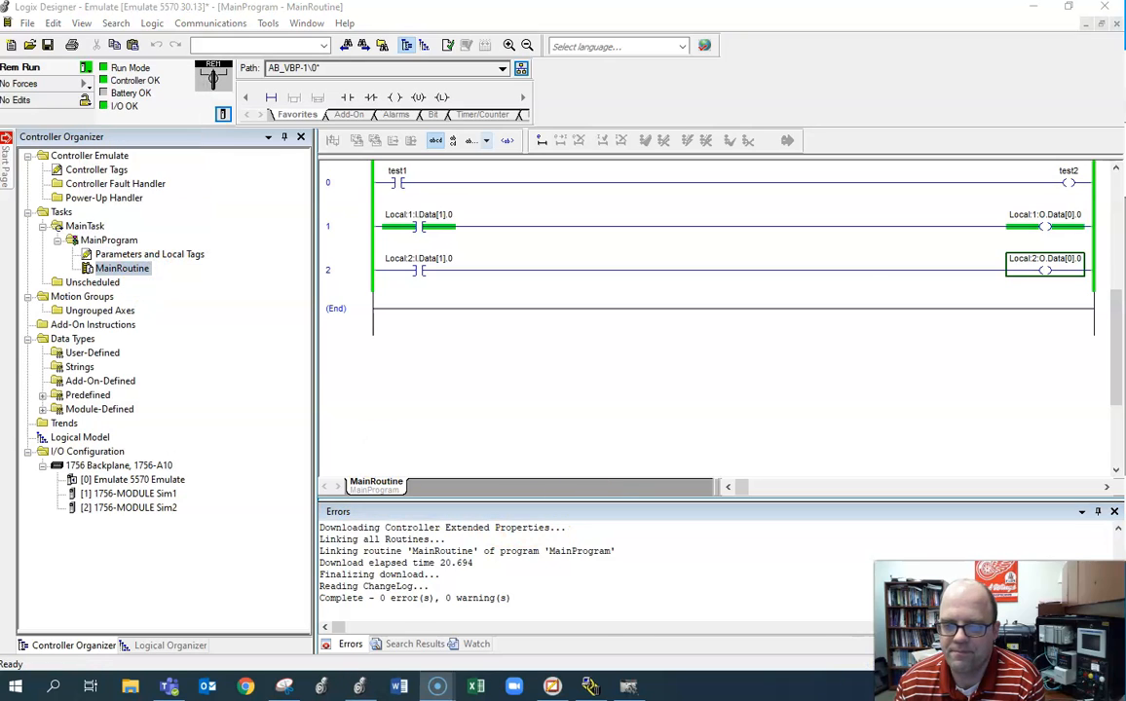